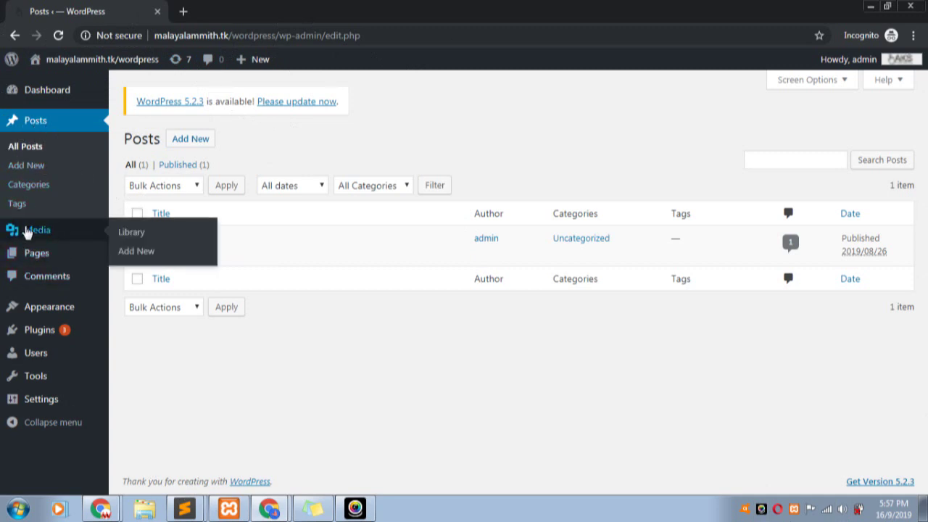
Step: Open the post Categories page in a separate browser tab and switch to it
{"action": "mouse_move", "coordinate": [32, 260]}
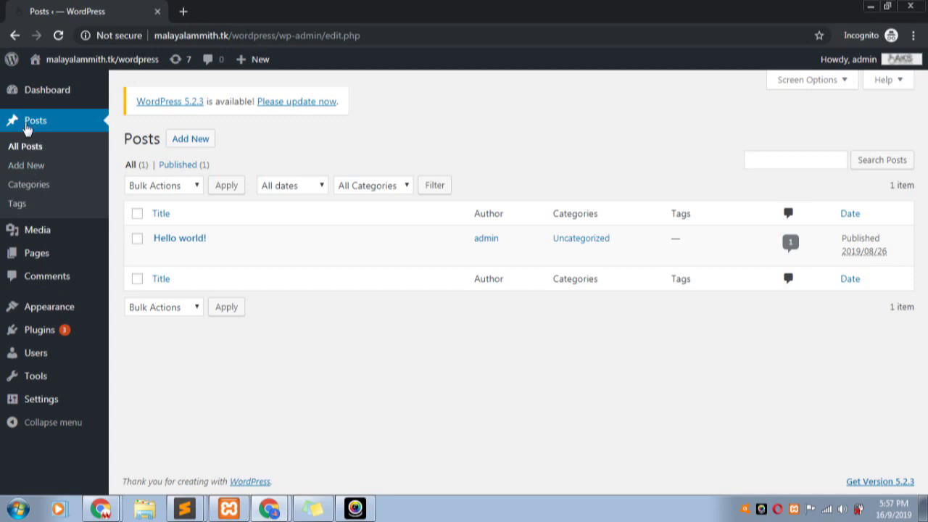
{"action": "left_click", "coordinate": [32, 123]}
{"action": "right_click", "coordinate": [29, 185]}
{"action": "left_click", "coordinate": [40, 196]}
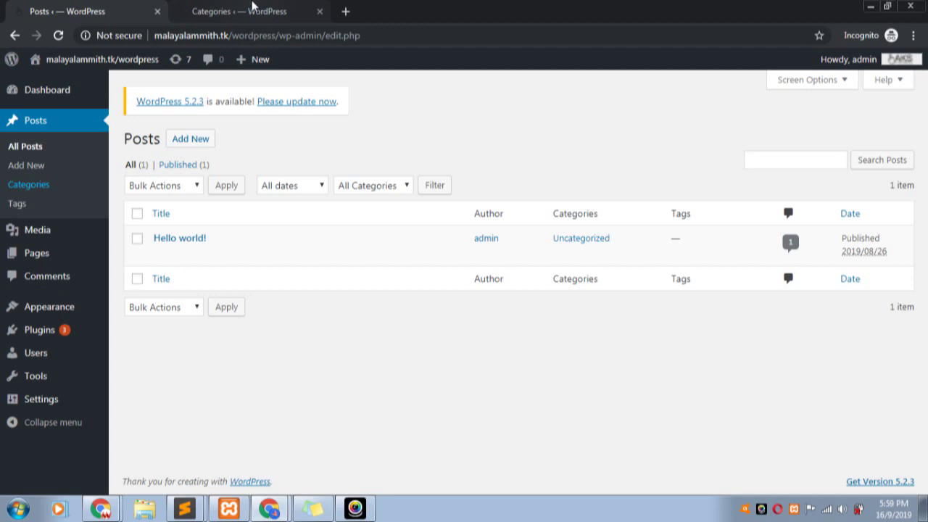
{"action": "left_click", "coordinate": [253, 9]}
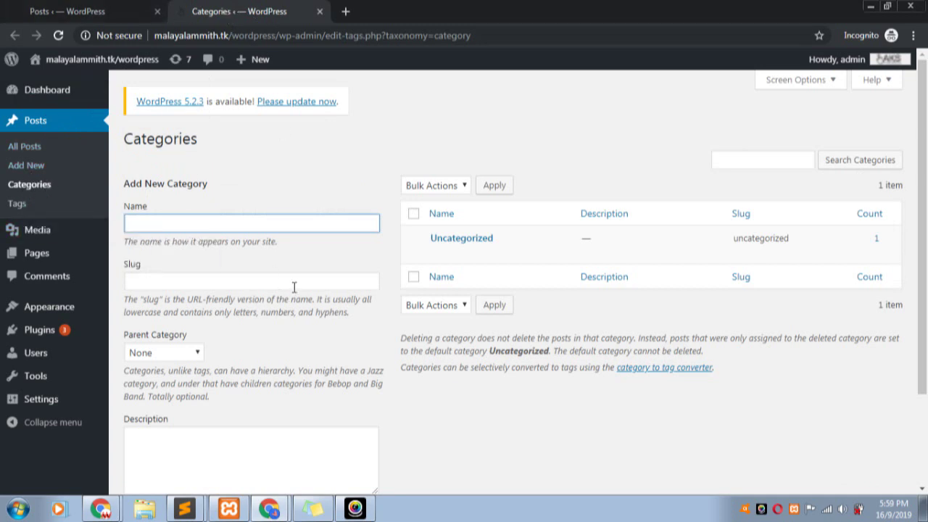
Step: Fill in the new category's name as "Web" and its slug as "web"
{"action": "mouse_move", "coordinate": [460, 258]}
{"action": "type", "text": "web"}
{"action": "left_click", "coordinate": [170, 280]}
{"action": "left_click", "coordinate": [149, 271]}
{"action": "double_click", "coordinate": [131, 263]}
{"action": "left_click", "coordinate": [134, 224]}
{"action": "left_click_drag", "start_coordinate": [134, 224], "coordinate": [128, 224]}
{"action": "type", "text": "Web"}
{"action": "left_click_drag", "start_coordinate": [150, 224], "coordinate": [129, 225]}
{"action": "left_click", "coordinate": [142, 279]}
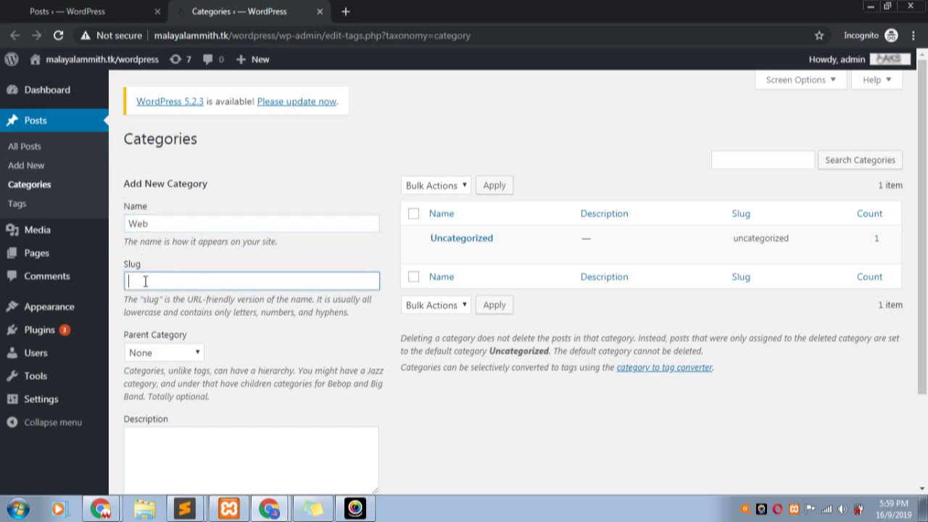
{"action": "type", "text": "web"}
Step: Keep the new category's parent category set to None
{"action": "left_click", "coordinate": [201, 354]}
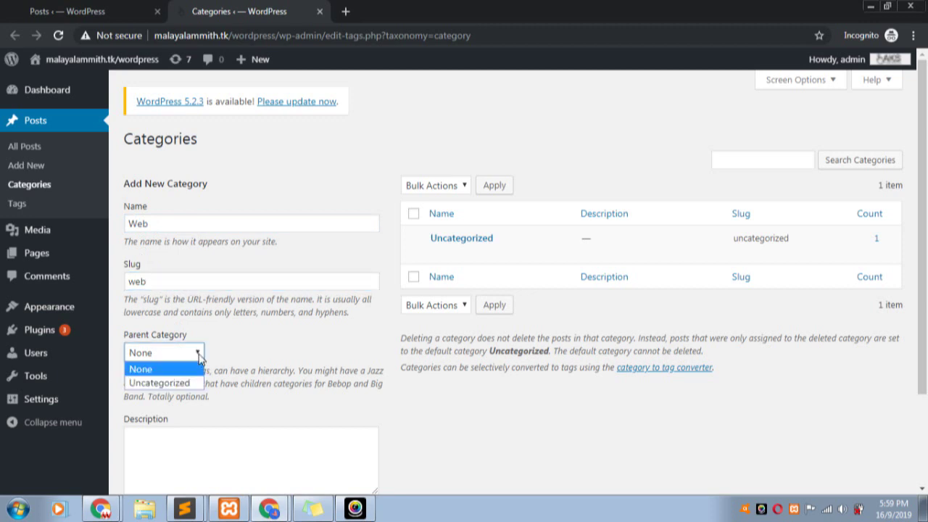
{"action": "left_click", "coordinate": [145, 368]}
{"action": "left_click", "coordinate": [152, 357]}
{"action": "left_click", "coordinate": [272, 339]}
Step: Enter the description "Web related posts" and add the new category
{"action": "scroll", "coordinate": [323, 178], "scroll_direction": "down", "scroll_amount": 2}
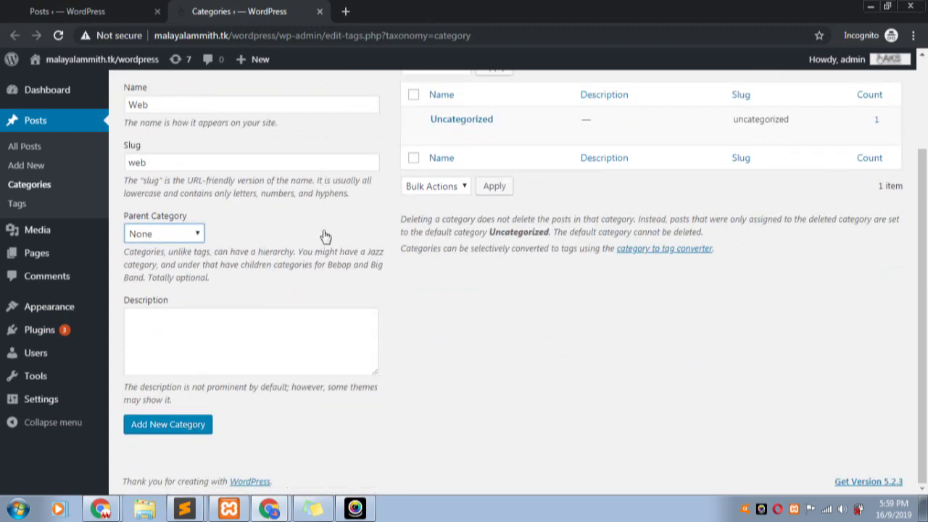
{"action": "left_click", "coordinate": [199, 326]}
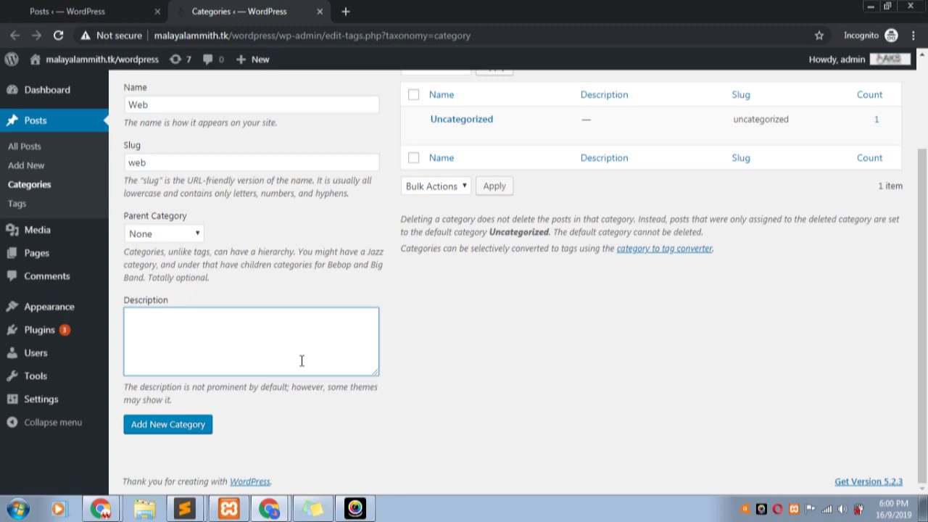
{"action": "type", "text": "Web real"}
{"action": "key", "text": "BackSpace"}
{"action": "type", "text": "ted posts"}
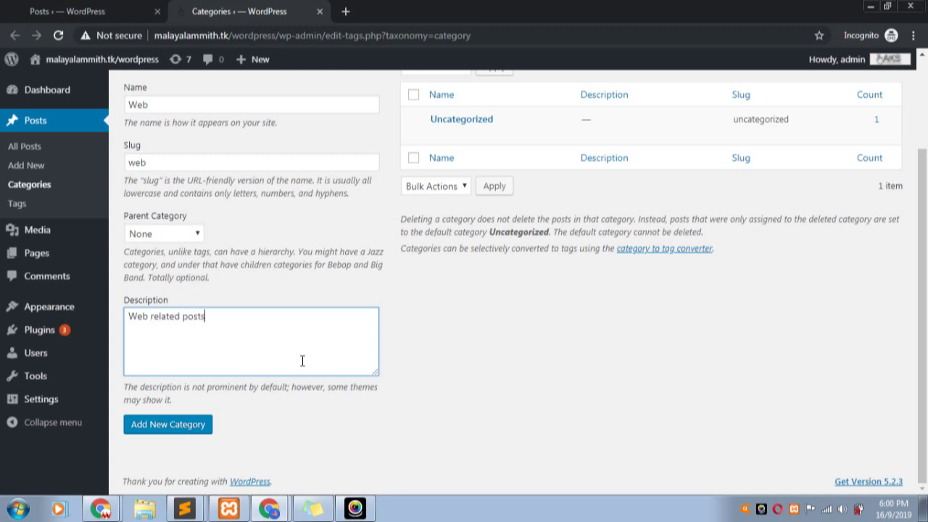
{"action": "left_click", "coordinate": [175, 427]}
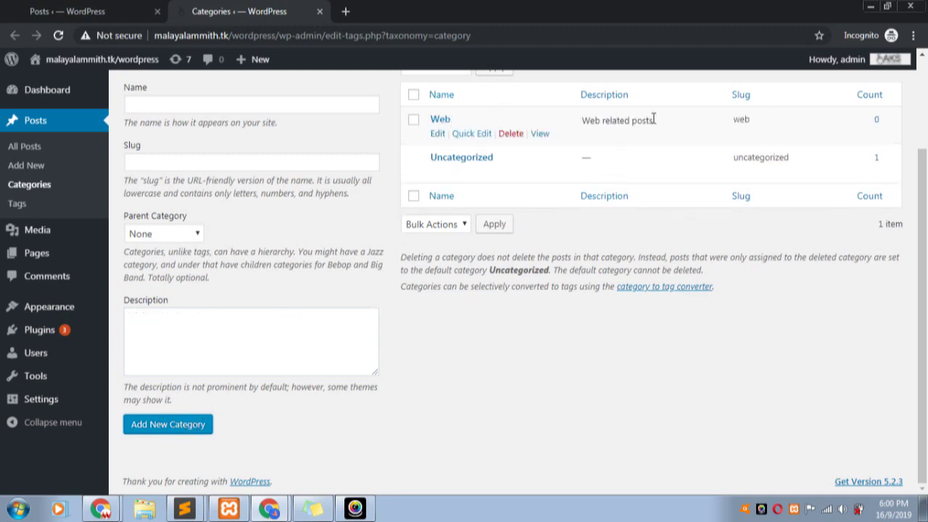
Step: Check the posts assigned to the Web category, return to the Categories page and reload it
{"action": "scroll", "coordinate": [834, 138], "scroll_direction": "up", "scroll_amount": 3}
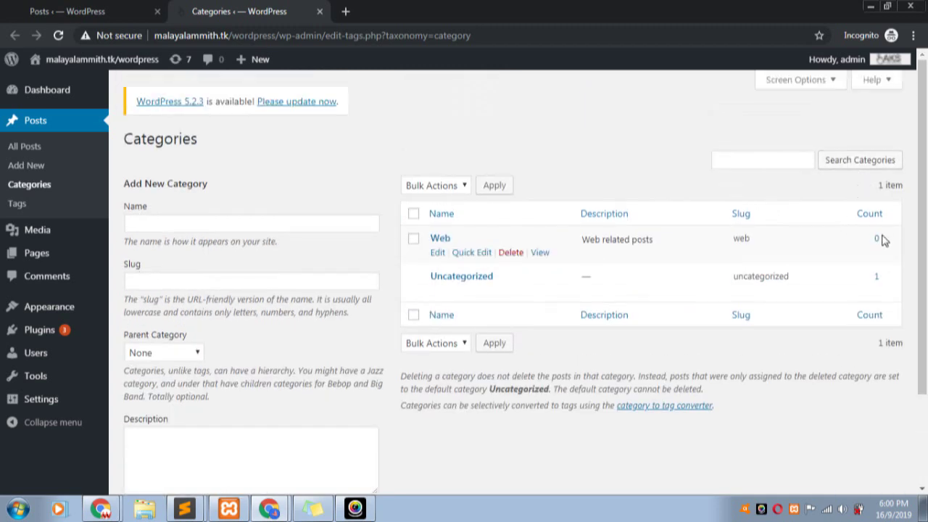
{"action": "double_click", "coordinate": [875, 239]}
{"action": "left_click", "coordinate": [876, 242]}
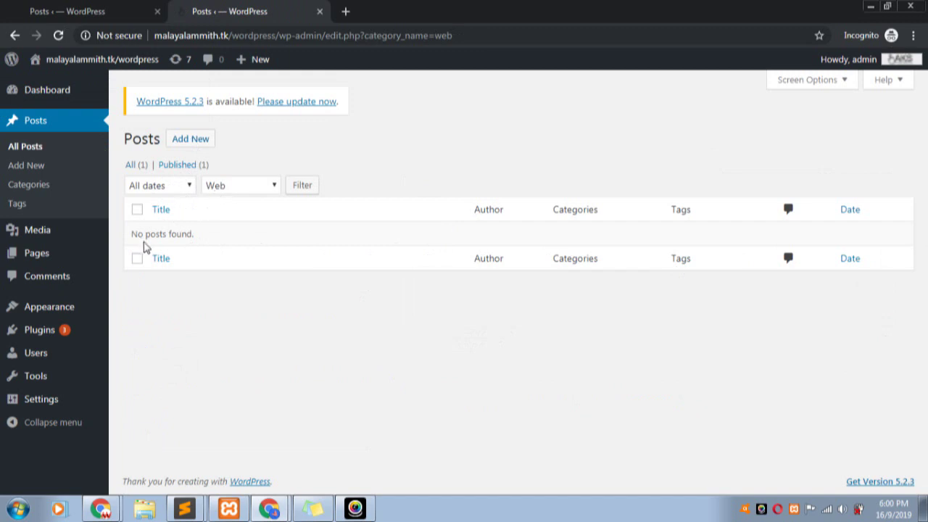
{"action": "left_click", "coordinate": [15, 35]}
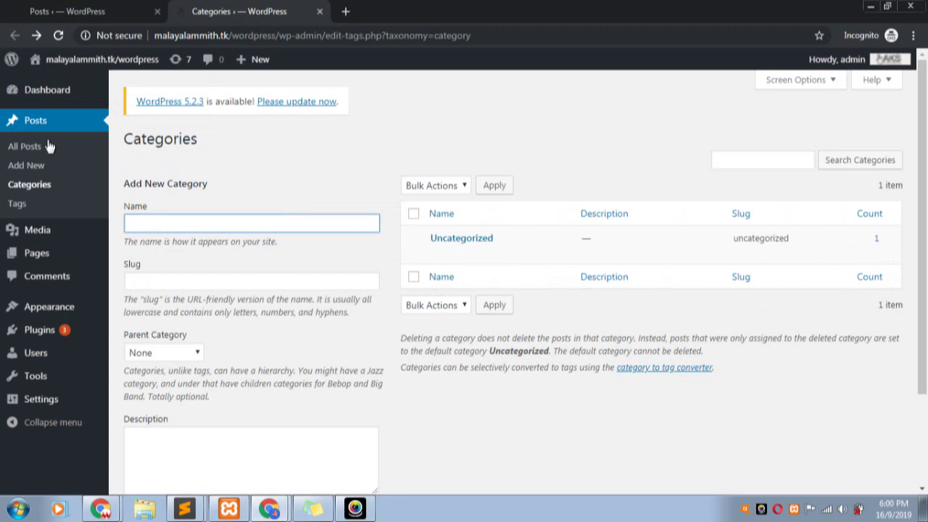
{"action": "left_click", "coordinate": [58, 35]}
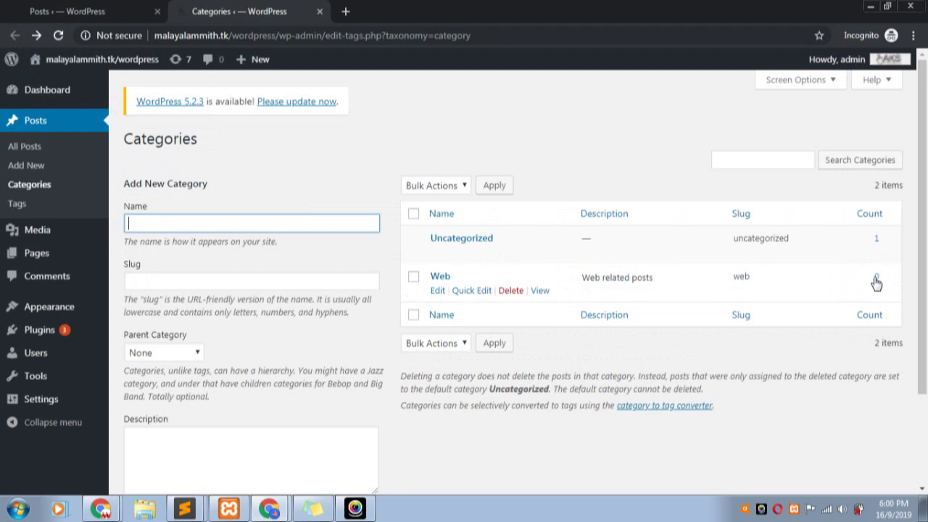
Step: Compare the Posts and Categories lists, close the Categories page and start a new post
{"action": "left_click", "coordinate": [29, 11]}
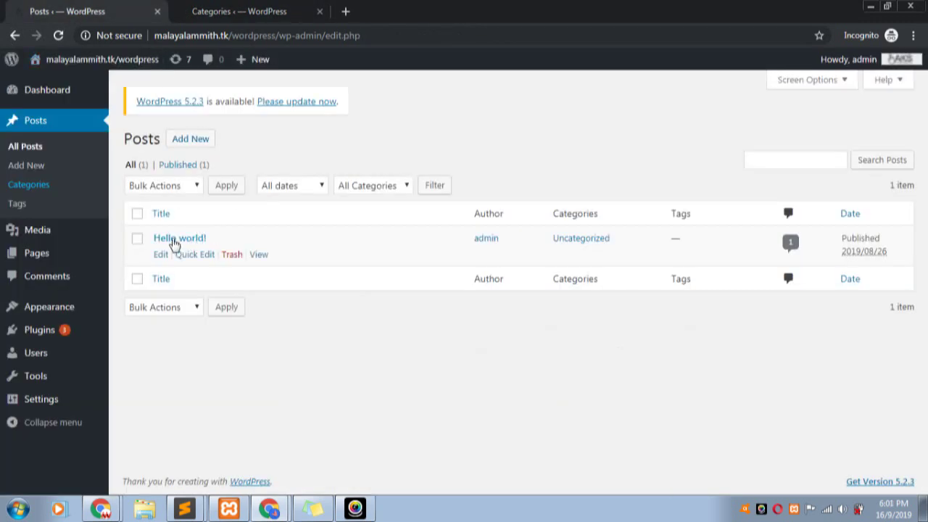
{"action": "left_click", "coordinate": [240, 11]}
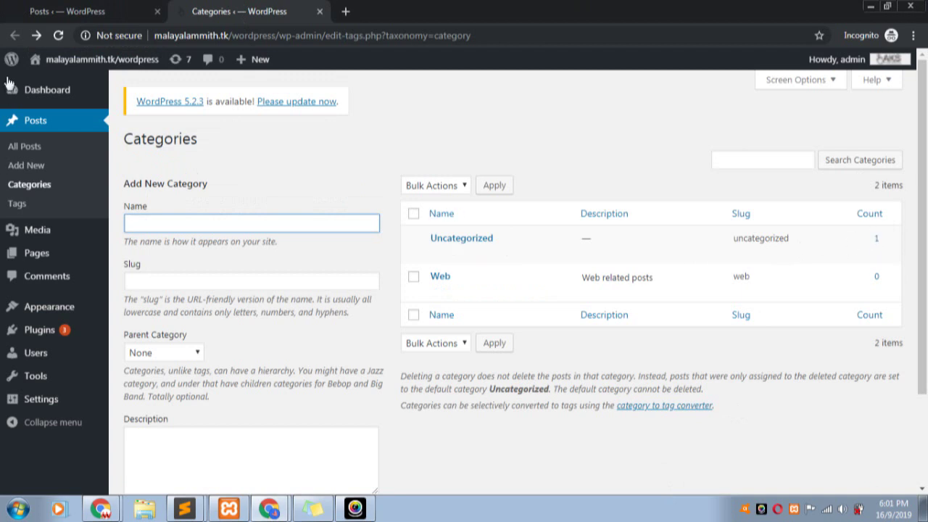
{"action": "left_click", "coordinate": [92, 18]}
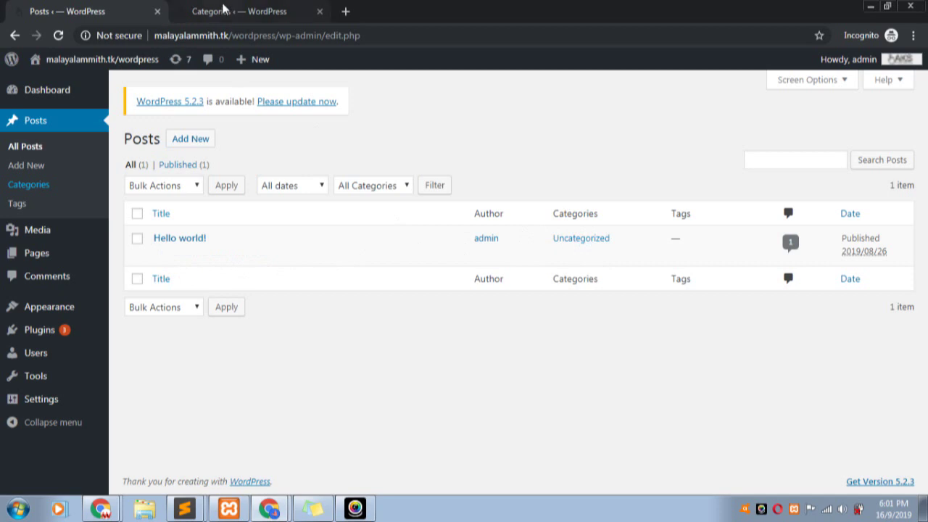
{"action": "left_click", "coordinate": [268, 10]}
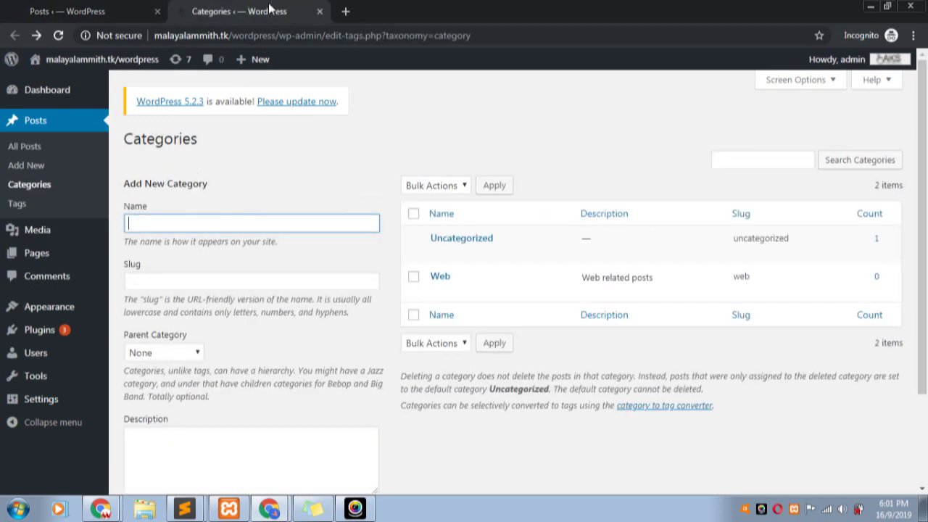
{"action": "left_click", "coordinate": [319, 12]}
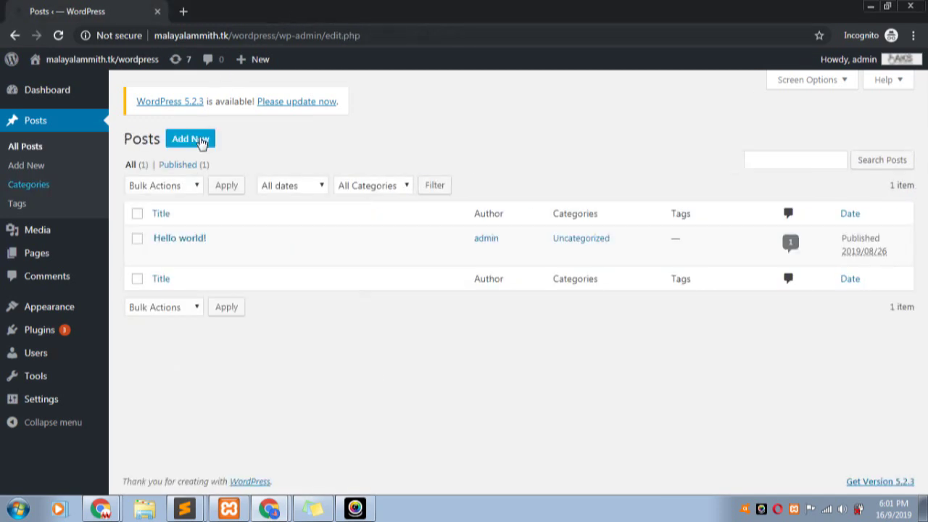
{"action": "left_click", "coordinate": [201, 142]}
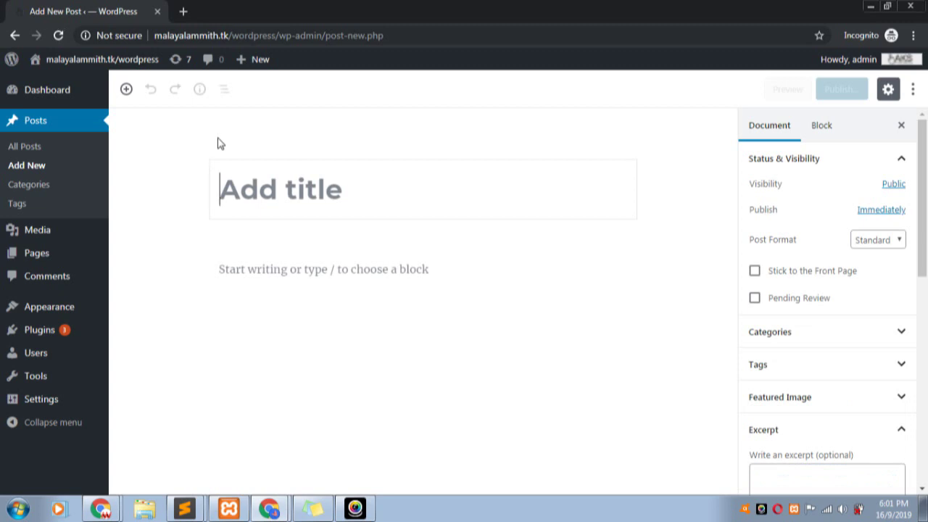
Step: Title the new post "Website designing"
{"action": "left_click", "coordinate": [266, 189]}
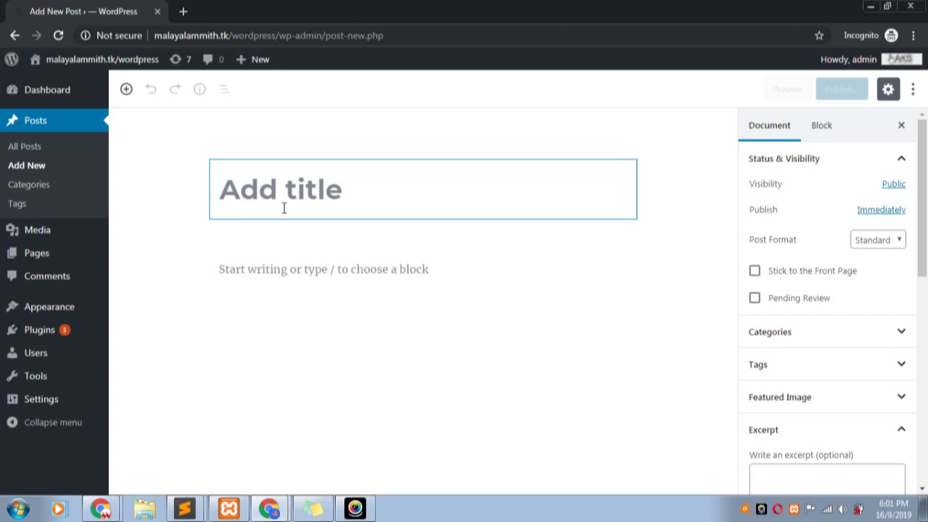
{"action": "type", "text": "We"}
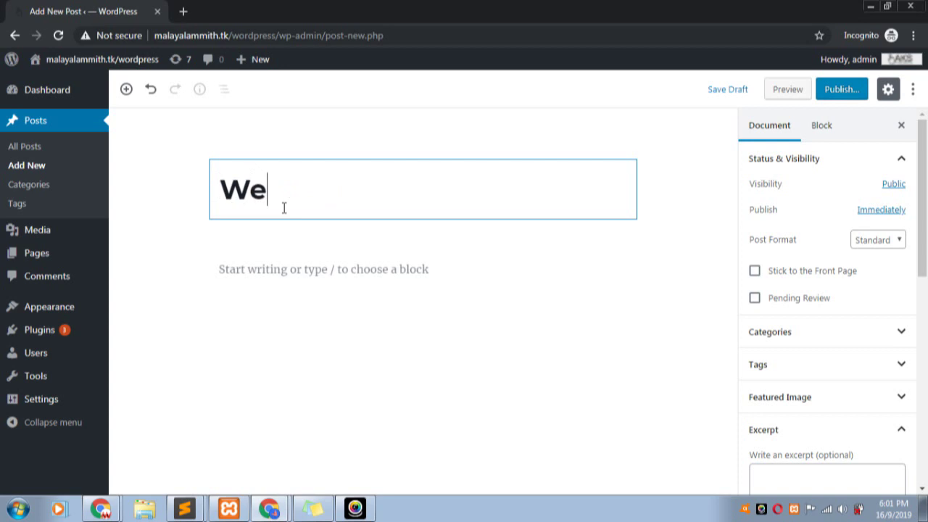
{"action": "type", "text": "b Orienete"}
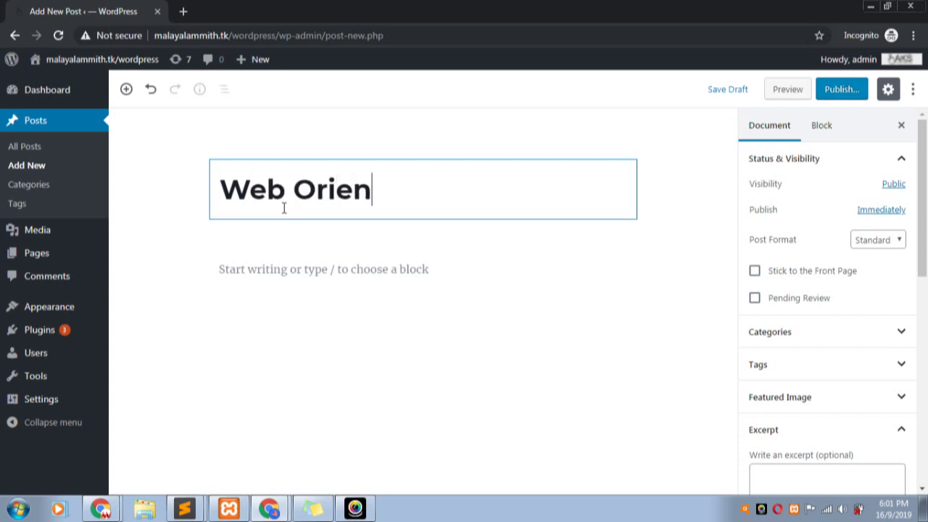
{"action": "key", "text": "BackSpace"}
{"action": "key", "text": "BackSpace"}
{"action": "type", "text": "ted"}
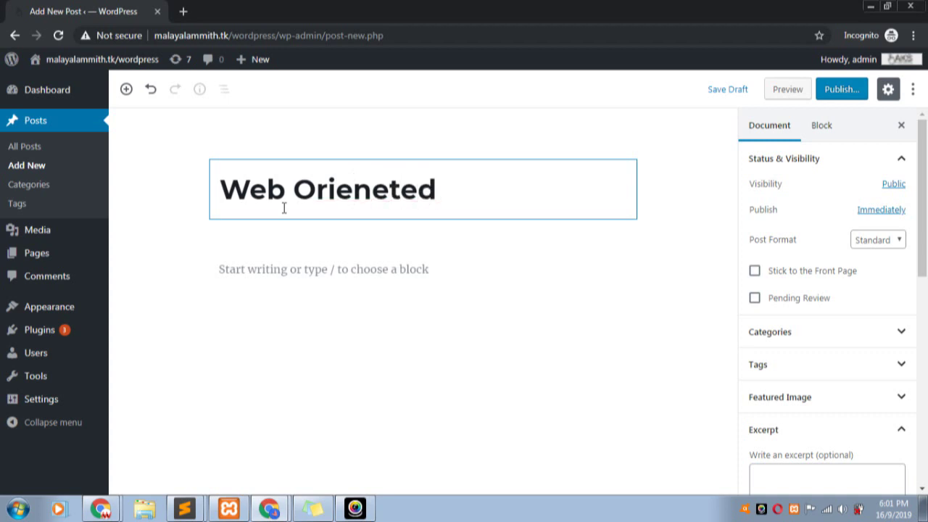
{"action": "key", "text": "BackSpace"}
{"action": "key", "text": "BackSpace"}
{"action": "key", "text": "BackSpace"}
{"action": "key", "text": "BackSpace"}
{"action": "key", "text": "BackSpace"}
{"action": "key", "text": "BackSpace"}
{"action": "key", "text": "BackSpace"}
{"action": "key", "text": "BackSpace"}
{"action": "key", "text": "BackSpace"}
{"action": "key", "text": "BackSpace"}
{"action": "key", "text": "BackSpace"}
{"action": "key", "text": "BackSpace"}
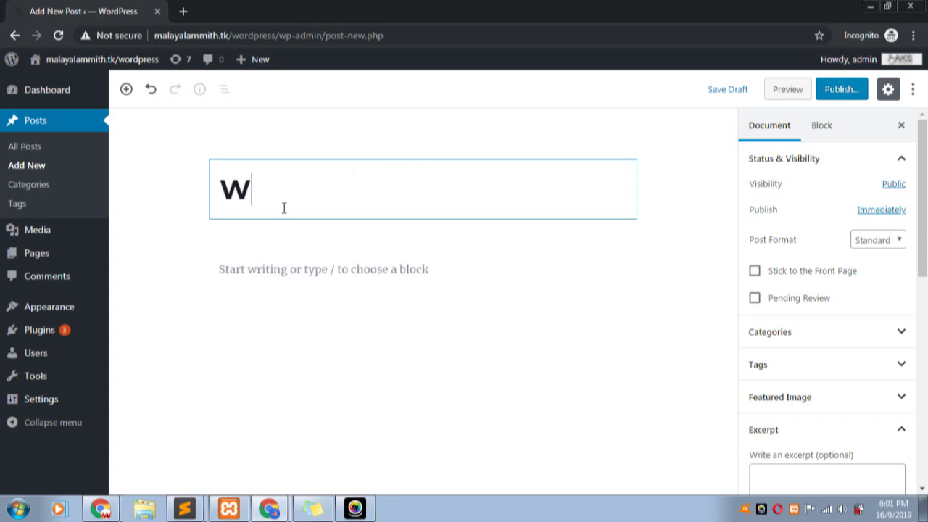
{"action": "type", "text": "eb"}
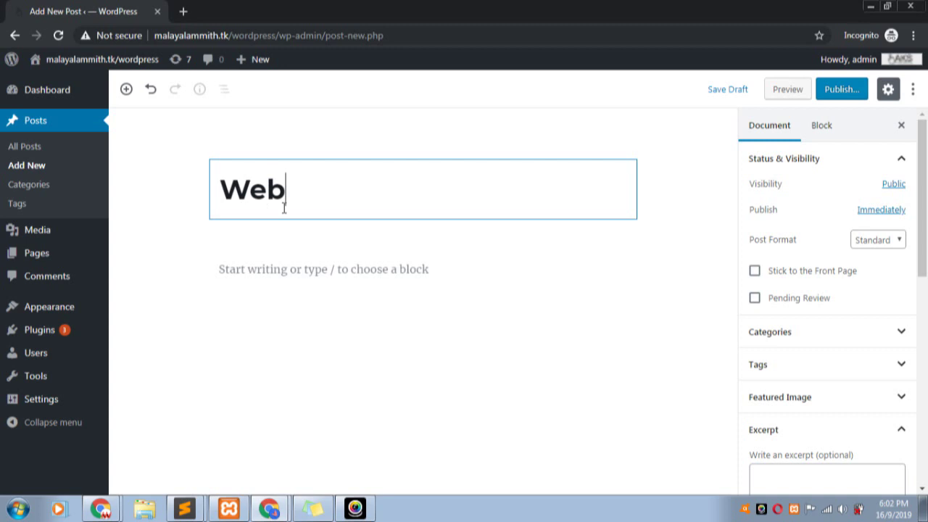
{"action": "type", "text": "site desi"}
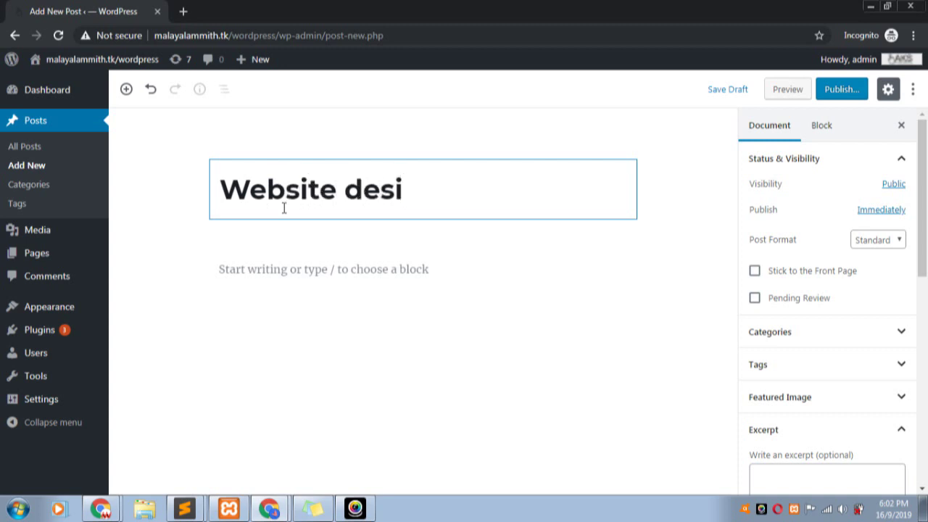
{"action": "type", "text": "n"}
{"action": "key", "text": "BackSpace"}
{"action": "type", "text": "gnon"}
{"action": "key", "text": "BackSpace"}
{"action": "key", "text": "BackSpace"}
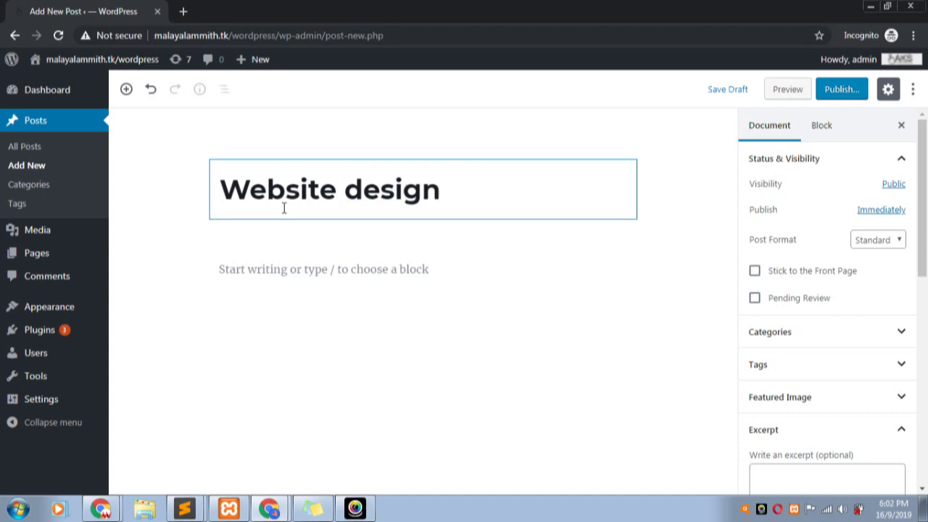
{"action": "type", "text": "ing"}
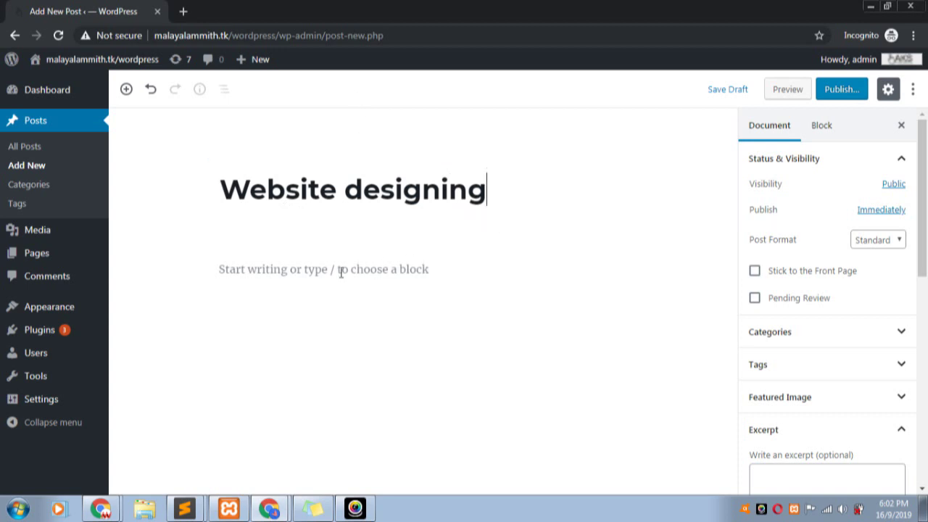
Step: Select the empty paragraph block below the post title
{"action": "left_click", "coordinate": [355, 293]}
{"action": "left_click", "coordinate": [363, 298]}
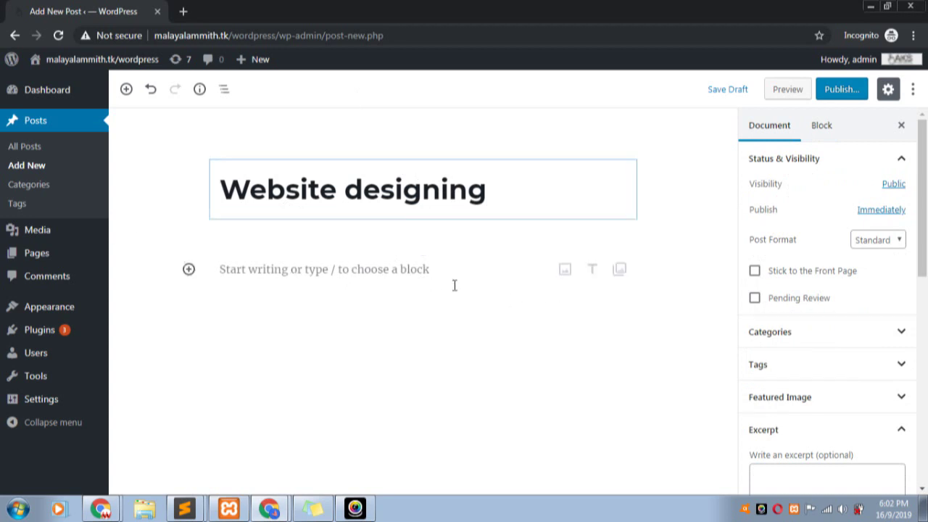
{"action": "left_click", "coordinate": [348, 269]}
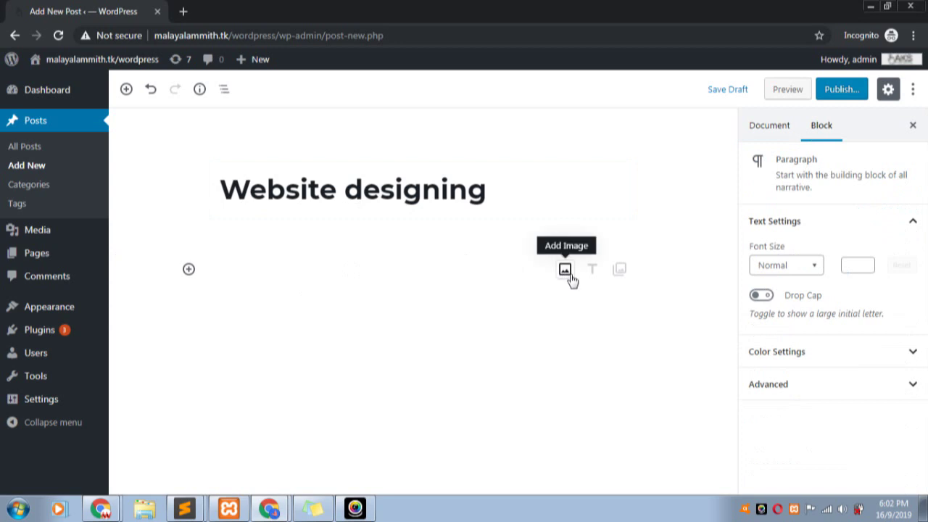
Step: Try the editor's Top Toolbar display mode and switch it back off
{"action": "left_click", "coordinate": [915, 91]}
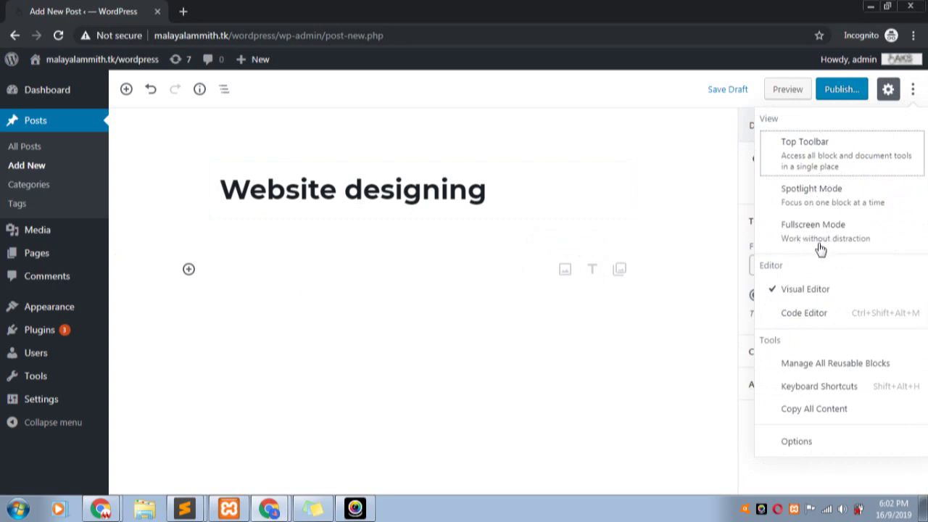
{"action": "left_click", "coordinate": [802, 146]}
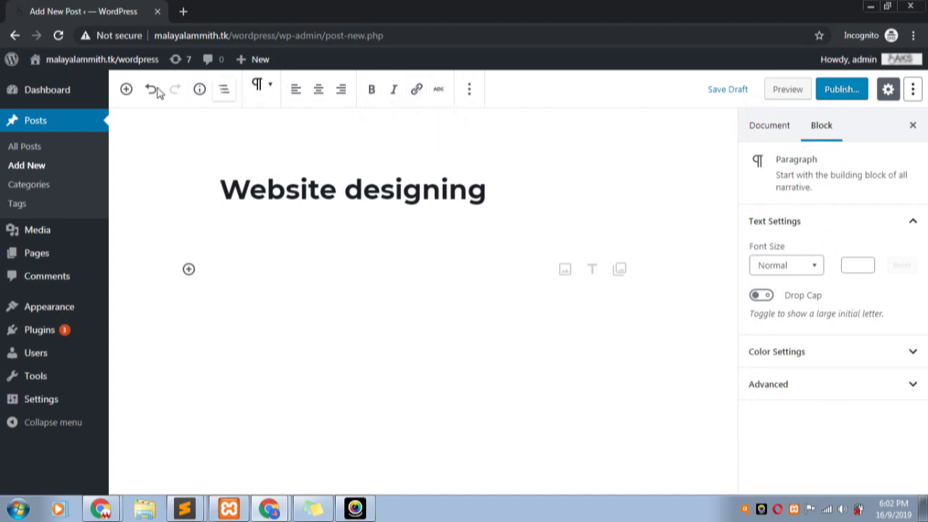
{"action": "left_click", "coordinate": [318, 89]}
{"action": "left_click", "coordinate": [911, 90]}
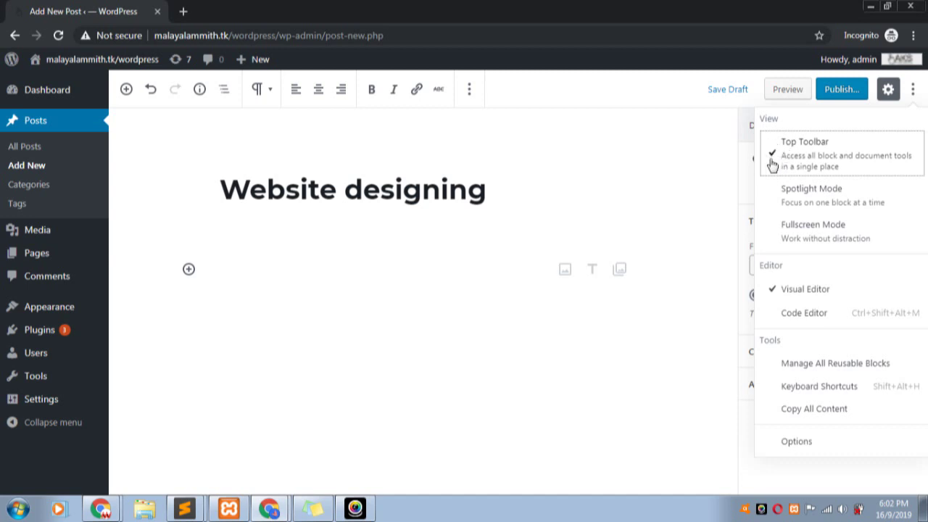
{"action": "left_click", "coordinate": [816, 155]}
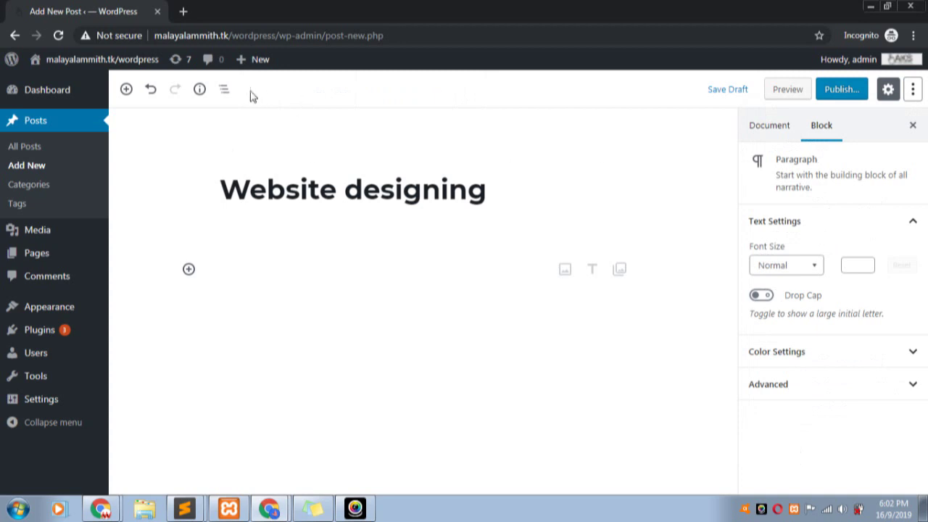
Step: Try the editor's Spotlight Mode and switch it back off
{"action": "left_click", "coordinate": [912, 90]}
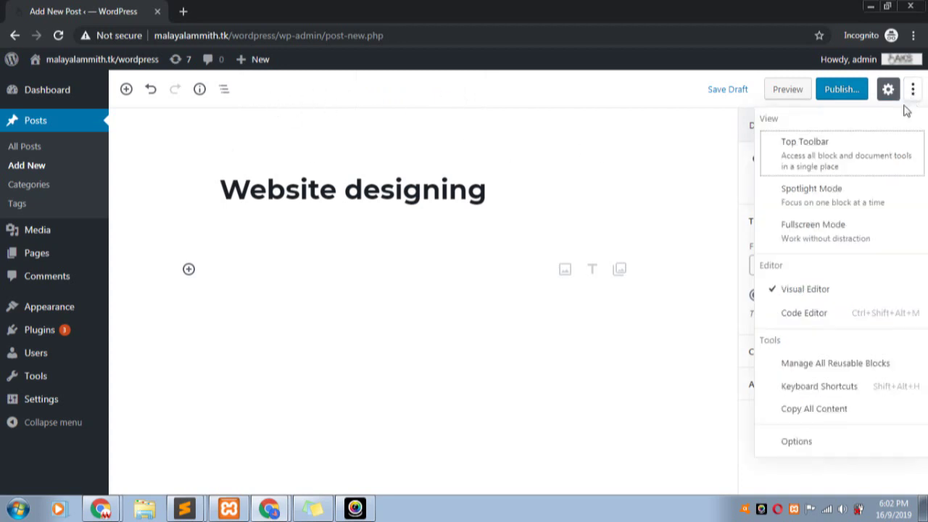
{"action": "left_click", "coordinate": [817, 197]}
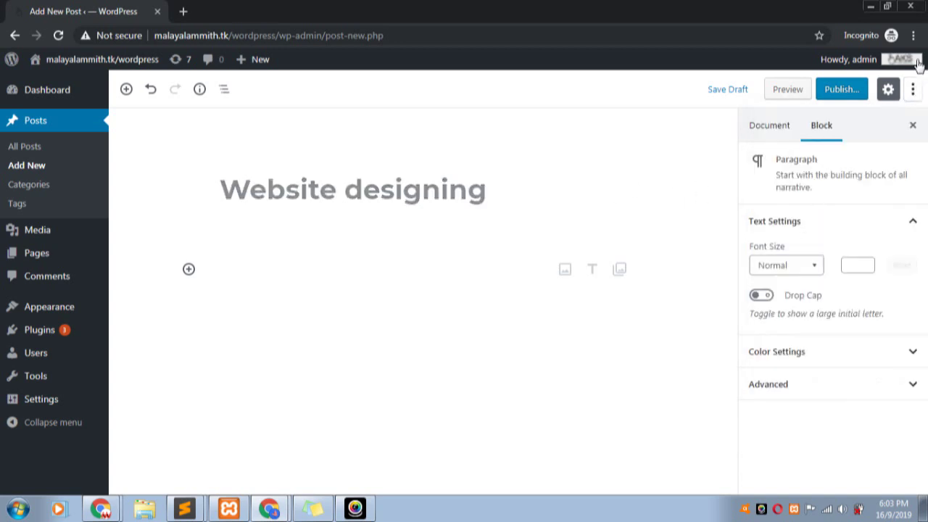
{"action": "mouse_move", "coordinate": [905, 66]}
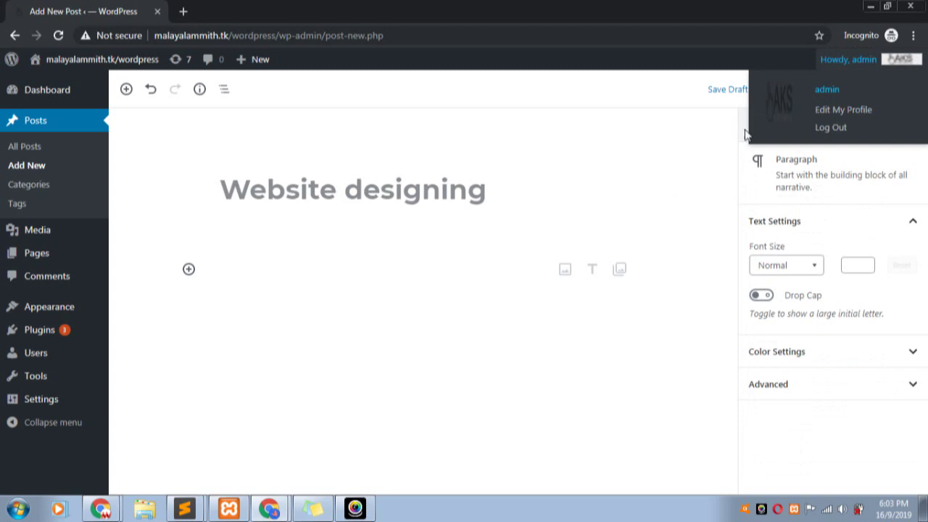
{"action": "left_click", "coordinate": [913, 89]}
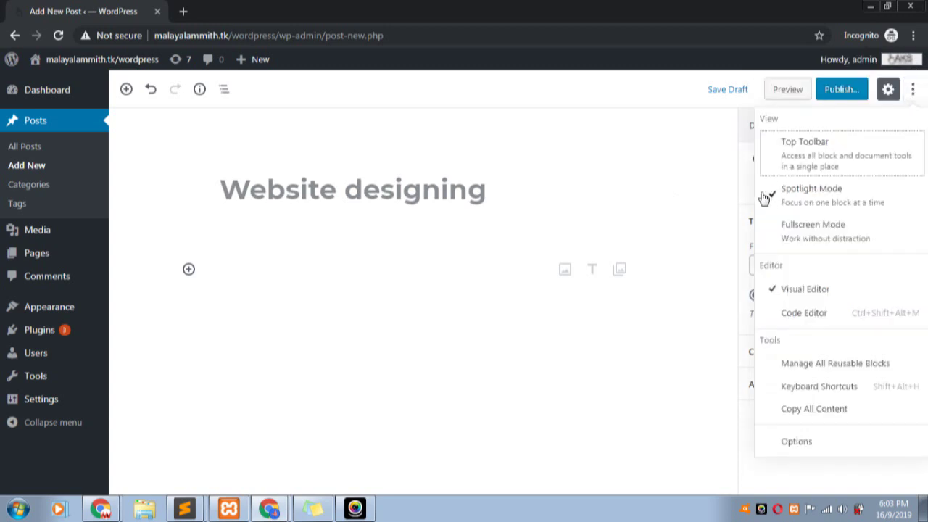
{"action": "left_click", "coordinate": [773, 197]}
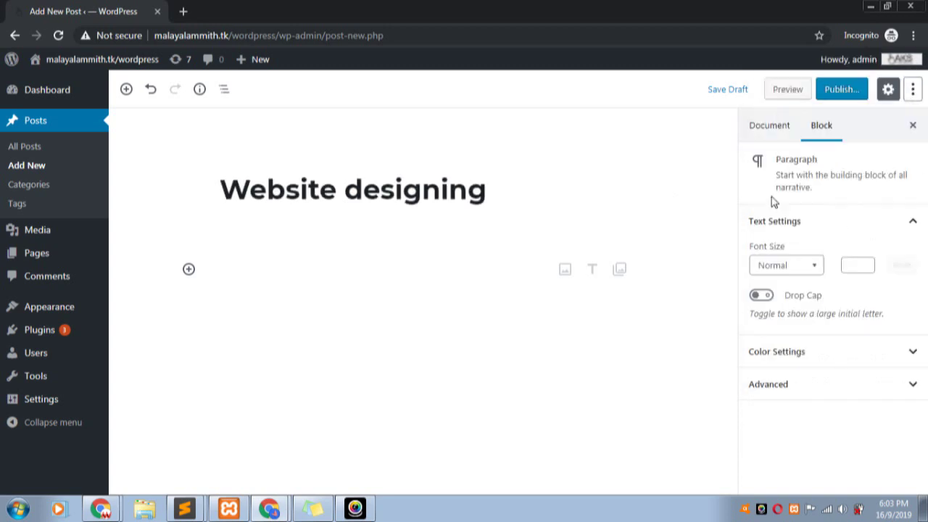
Step: Try the editor's Fullscreen Mode and return to the normal view
{"action": "left_click", "coordinate": [913, 91]}
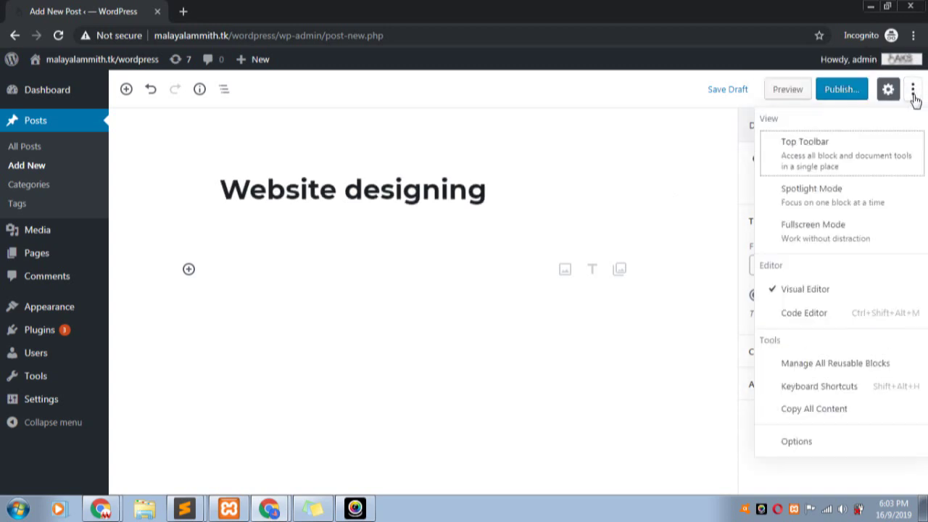
{"action": "left_click", "coordinate": [833, 236]}
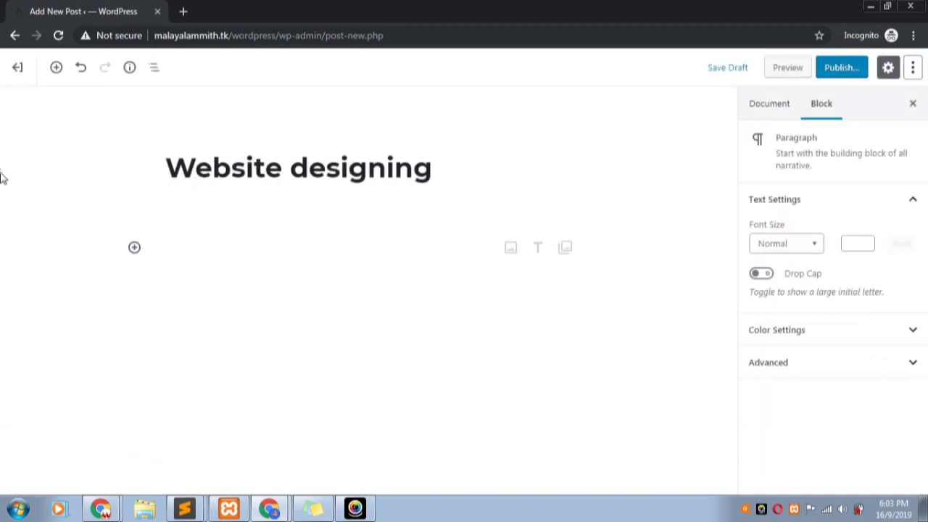
{"action": "left_click", "coordinate": [912, 68]}
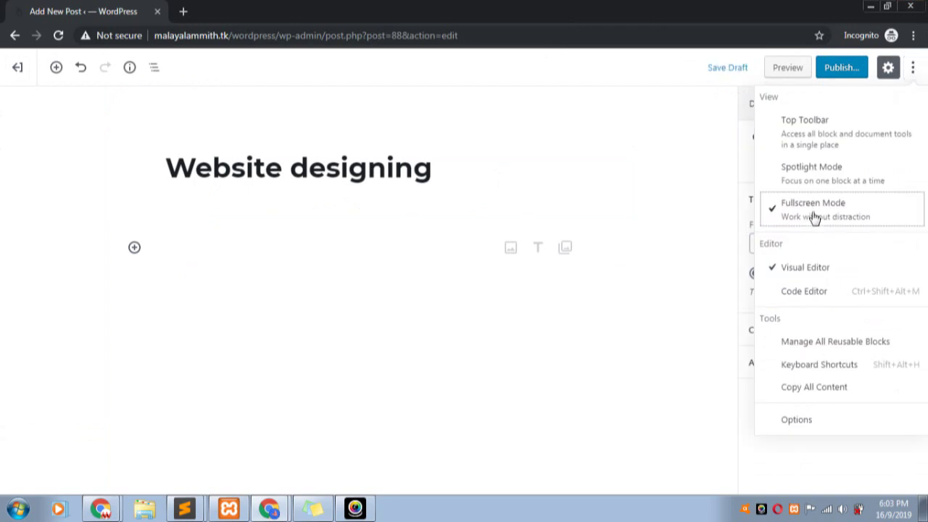
{"action": "left_click", "coordinate": [812, 216]}
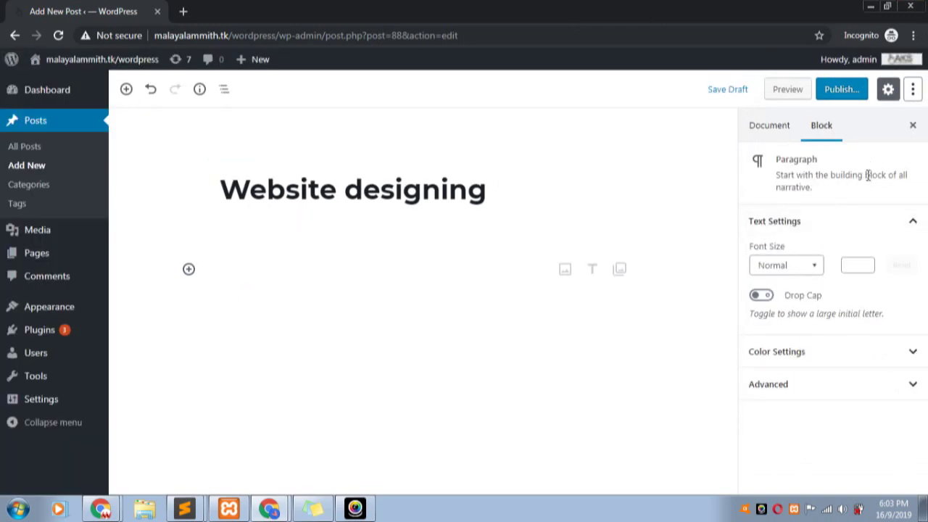
Step: Try the Code Editor for the post and switch back to the Visual Editor
{"action": "left_click", "coordinate": [913, 91]}
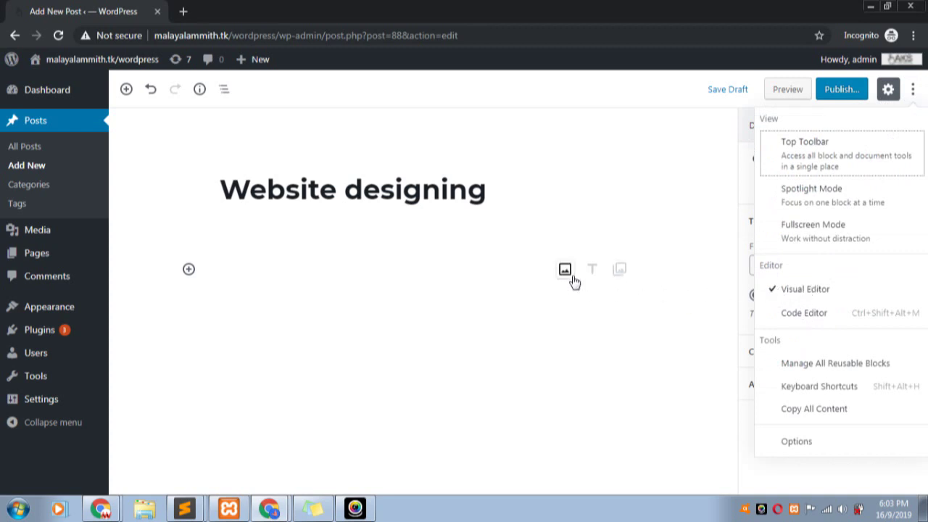
{"action": "left_click", "coordinate": [810, 319]}
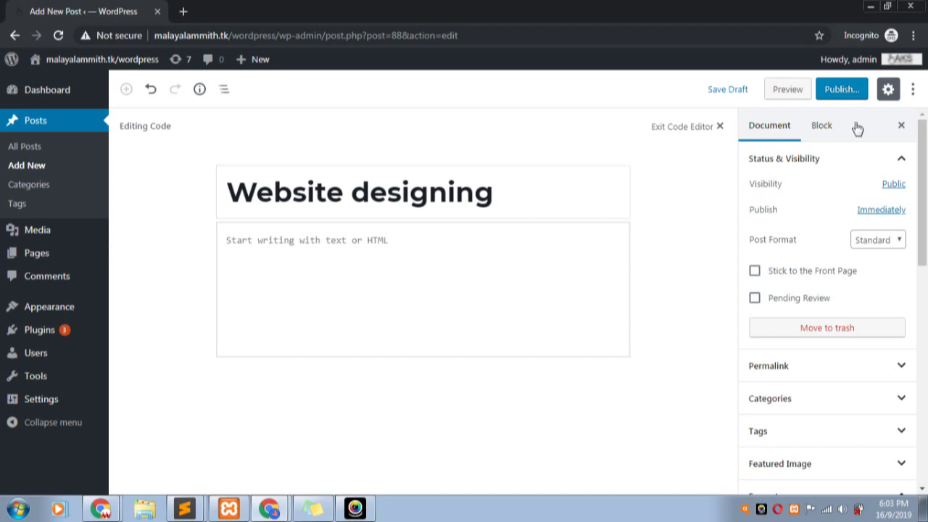
{"action": "left_click", "coordinate": [912, 88]}
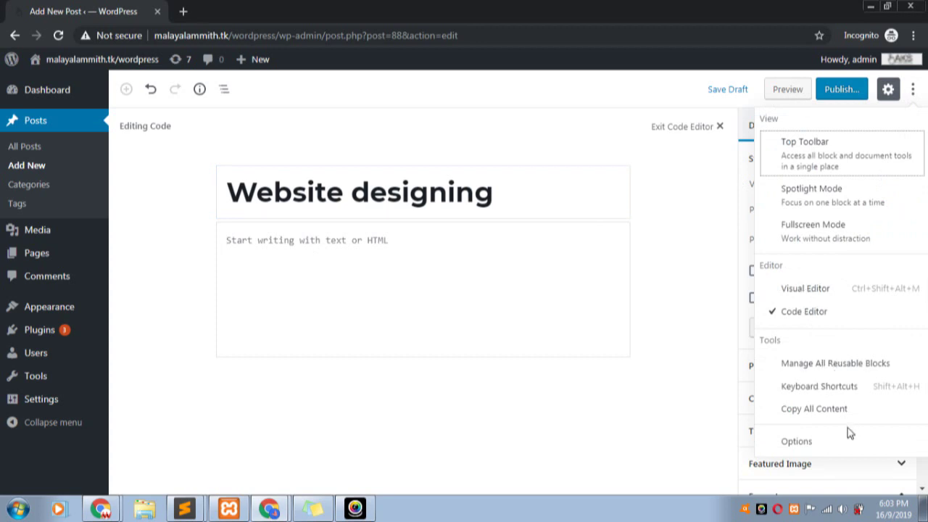
{"action": "left_click", "coordinate": [791, 289]}
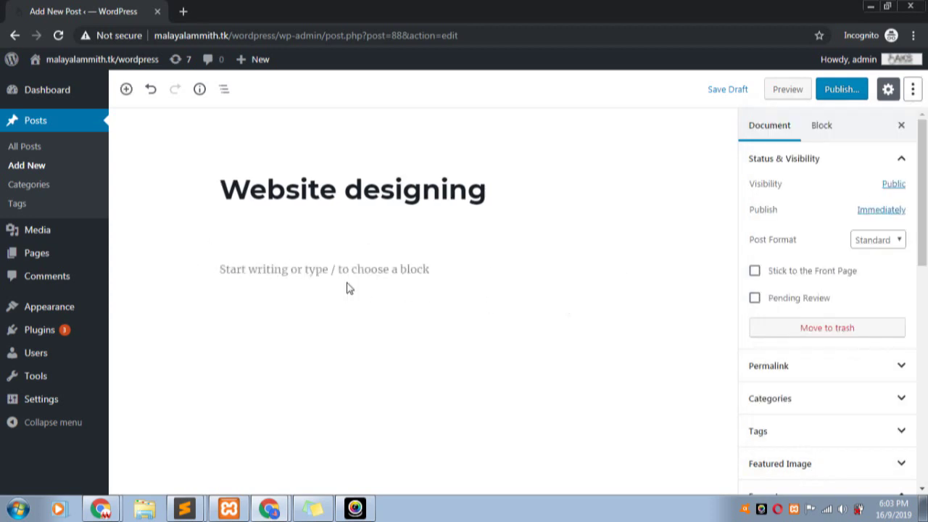
Step: Insert an Image block below the title using Person_using_laptop_computer-Brand_HD_Wallpaper_2560x1600.jpg from the Media Library
{"action": "left_click", "coordinate": [375, 272]}
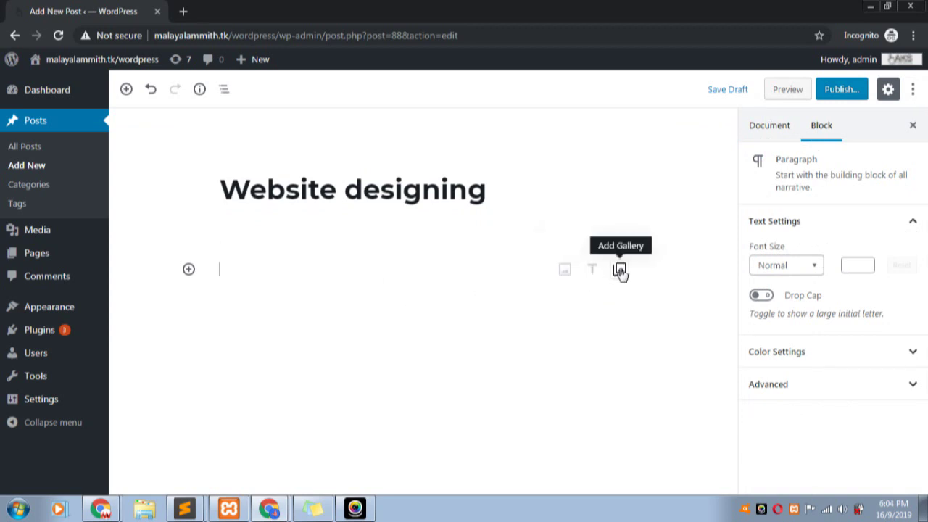
{"action": "left_click", "coordinate": [565, 269]}
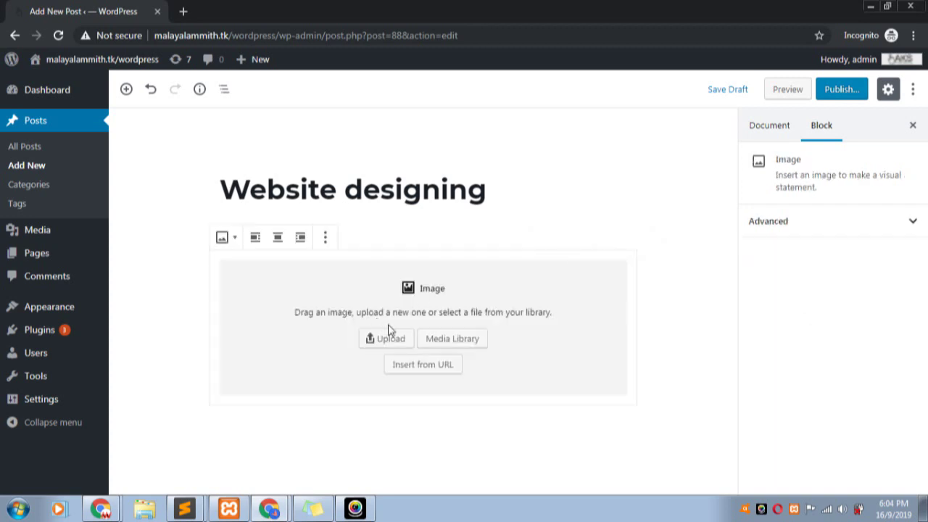
{"action": "left_click", "coordinate": [448, 346]}
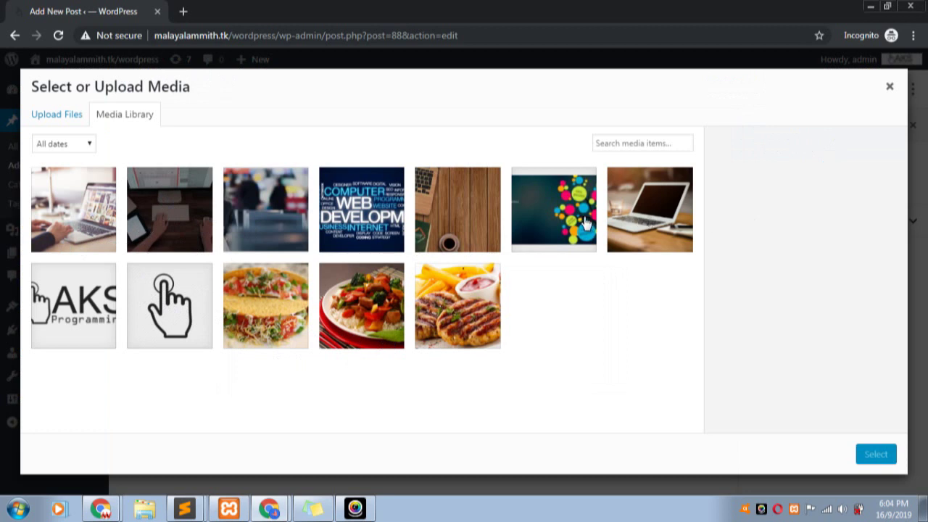
{"action": "left_click", "coordinate": [476, 228]}
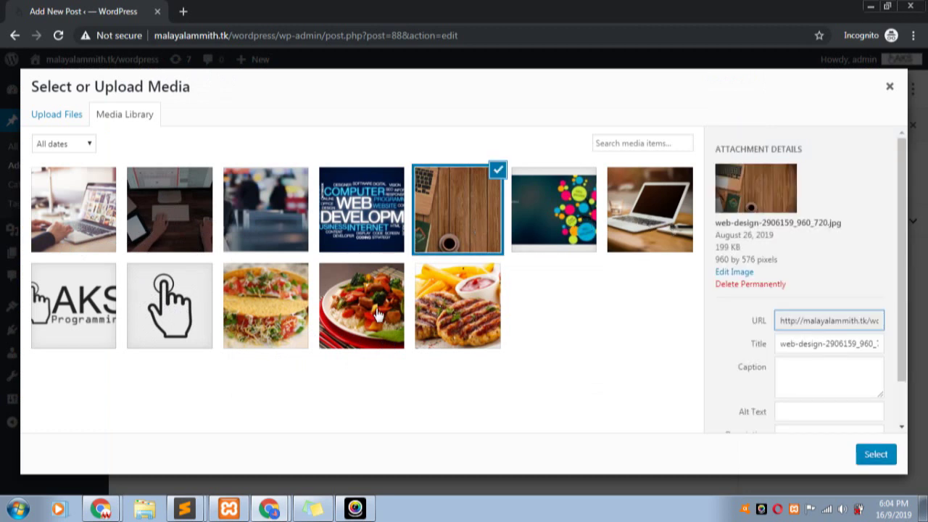
{"action": "left_click", "coordinate": [108, 230]}
{"action": "left_click", "coordinate": [867, 457]}
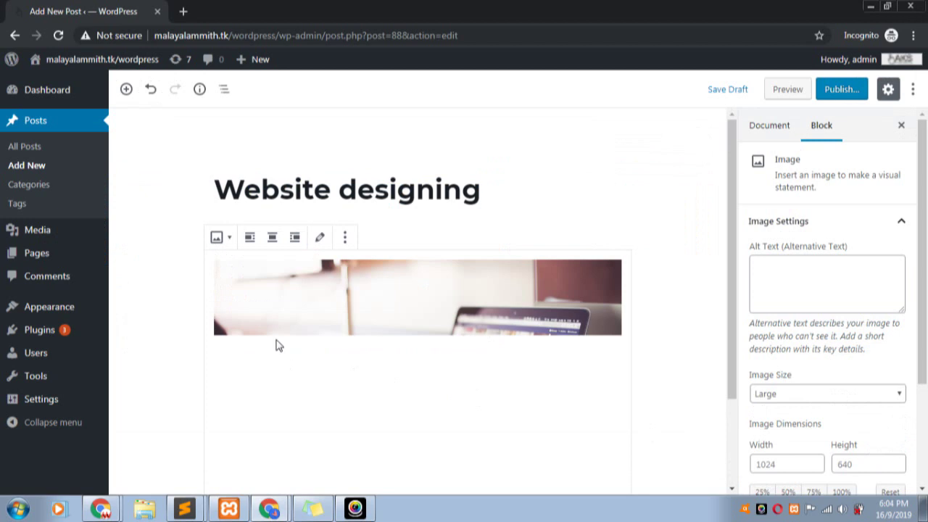
Step: Review the inserted laptop image and its attachment URL, title, caption, alt text and description fields, and close the media dialog
{"action": "scroll", "coordinate": [500, 201], "scroll_direction": "down", "scroll_amount": 2}
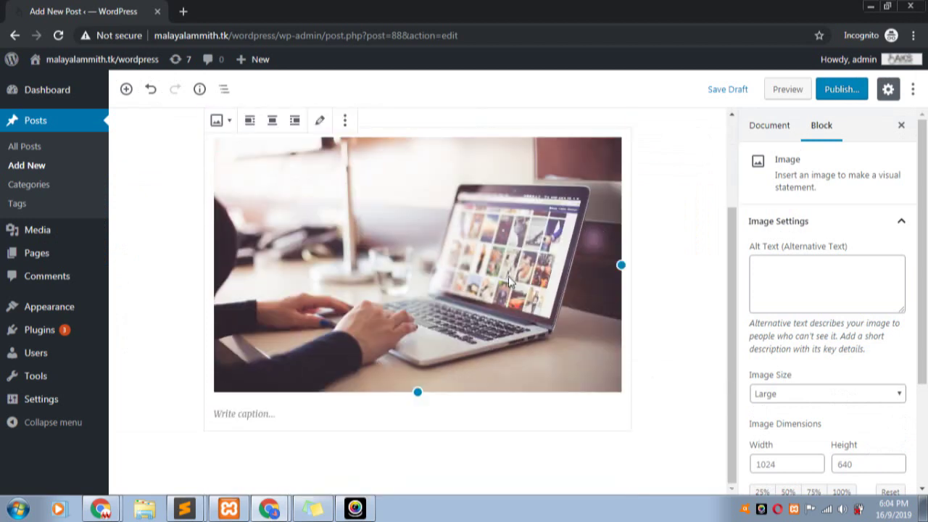
{"action": "scroll", "coordinate": [368, 252], "scroll_direction": "up", "scroll_amount": 2}
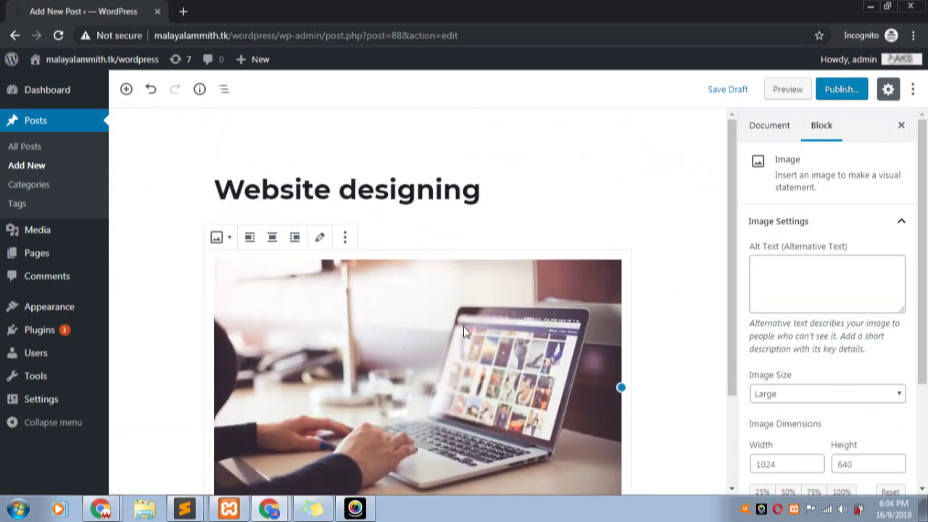
{"action": "scroll", "coordinate": [529, 330], "scroll_direction": "down", "scroll_amount": 2}
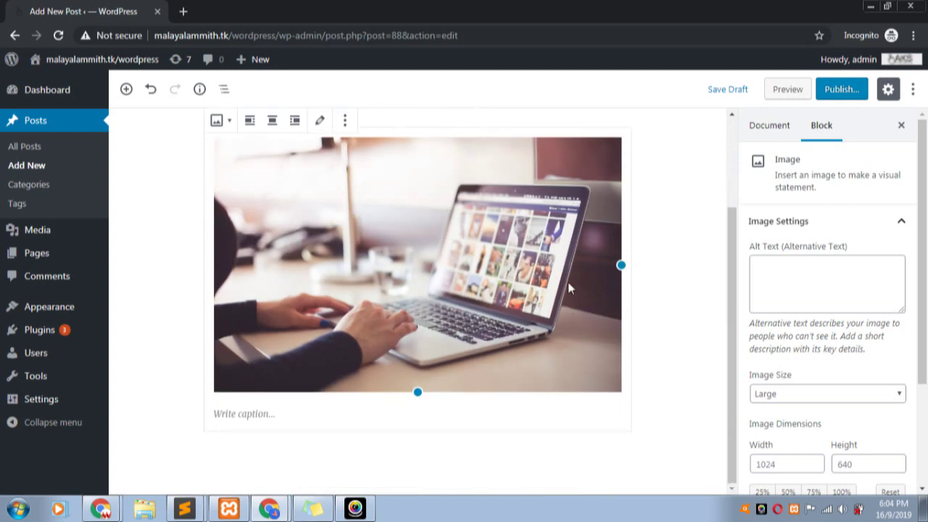
{"action": "scroll", "coordinate": [481, 291], "scroll_direction": "up", "scroll_amount": 2}
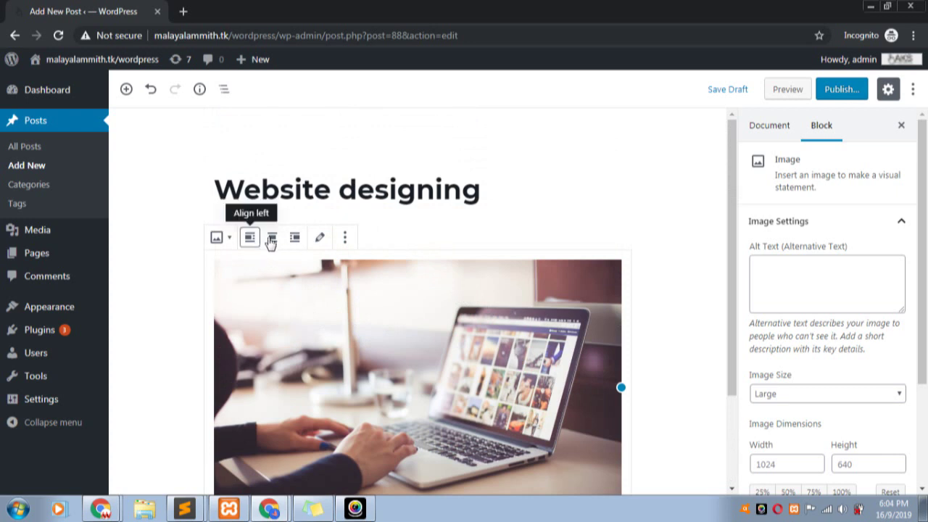
{"action": "left_click", "coordinate": [320, 239]}
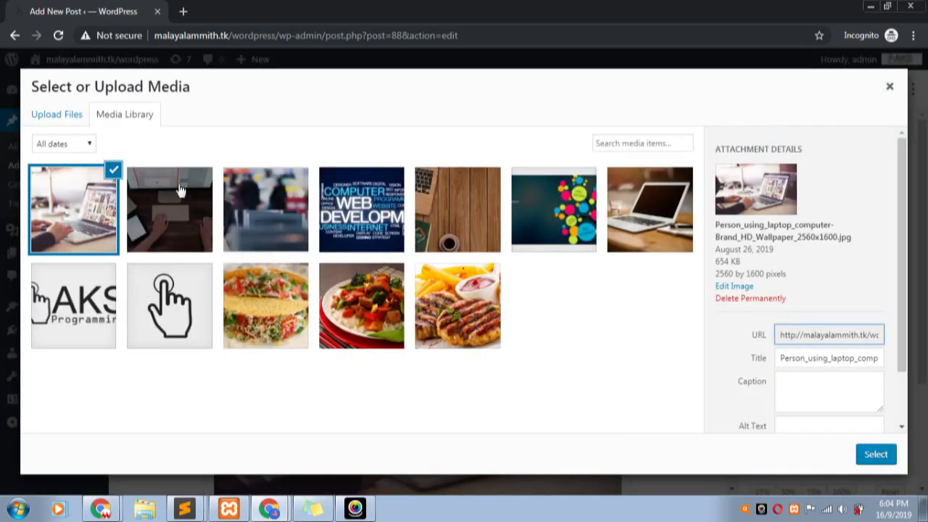
{"action": "left_click", "coordinate": [815, 383]}
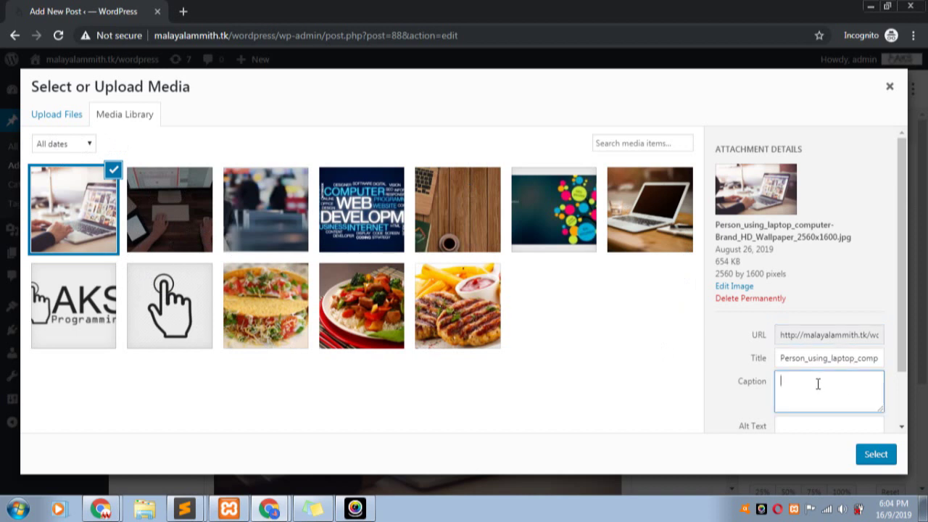
{"action": "scroll", "coordinate": [822, 379], "scroll_direction": "down", "scroll_amount": 1}
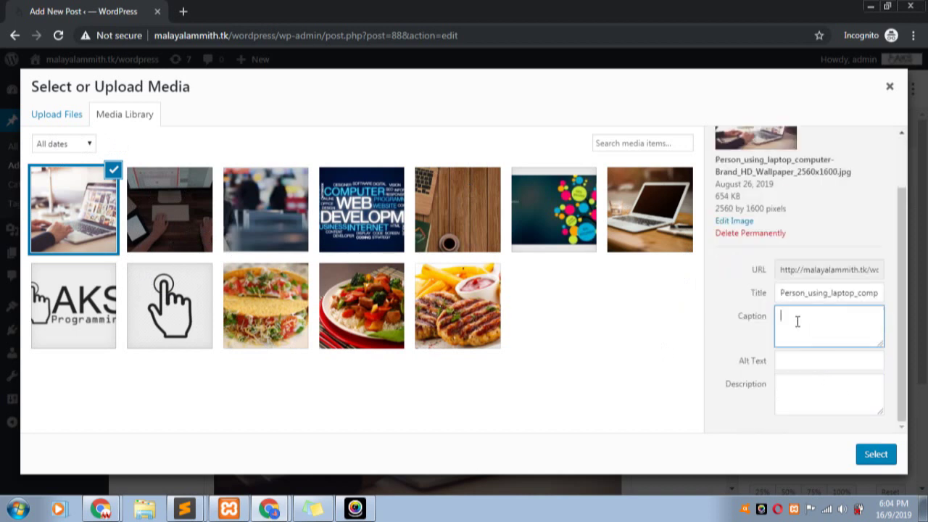
{"action": "left_click", "coordinate": [799, 367]}
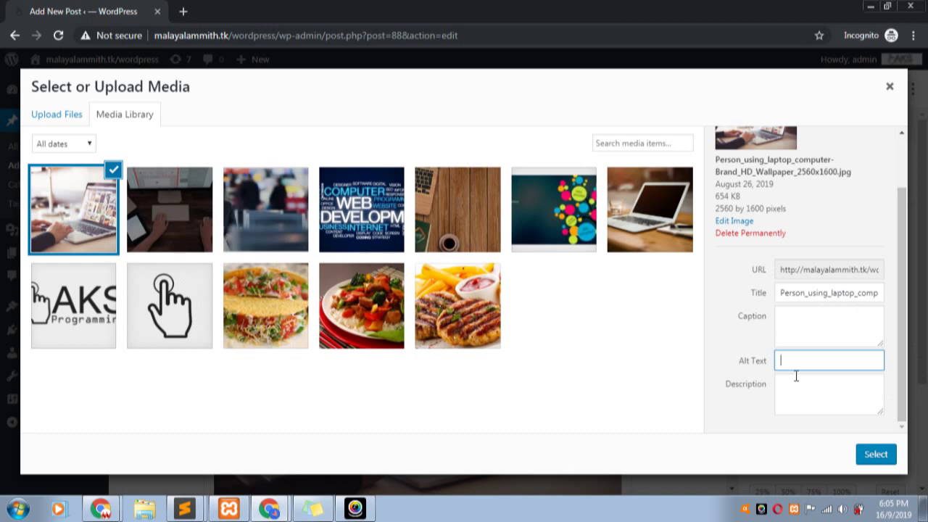
{"action": "left_click", "coordinate": [786, 271]}
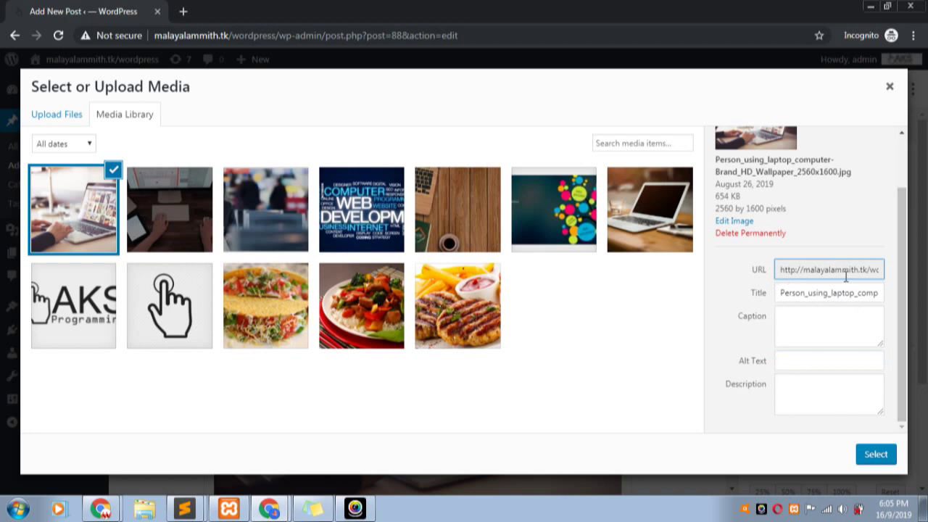
{"action": "left_click_drag", "start_coordinate": [779, 270], "coordinate": [927, 272]}
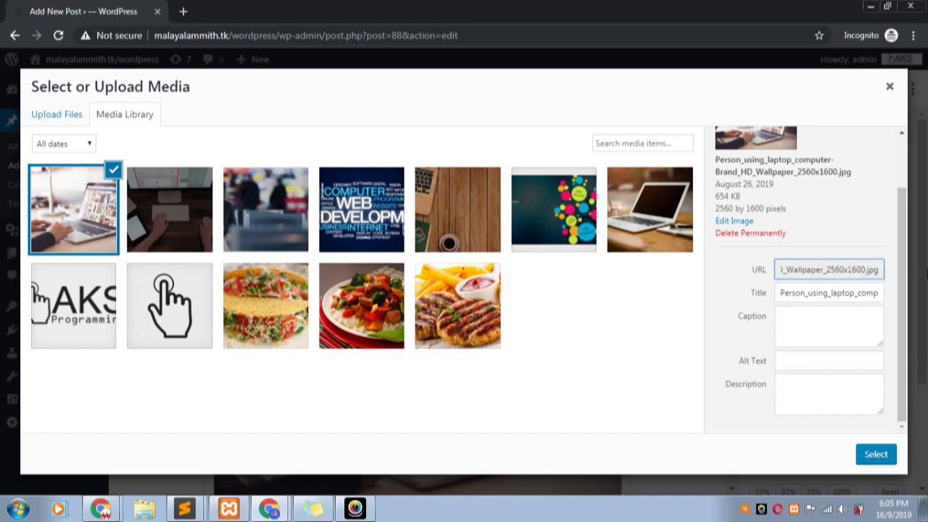
{"action": "left_click", "coordinate": [877, 271]}
{"action": "left_click", "coordinate": [780, 297]}
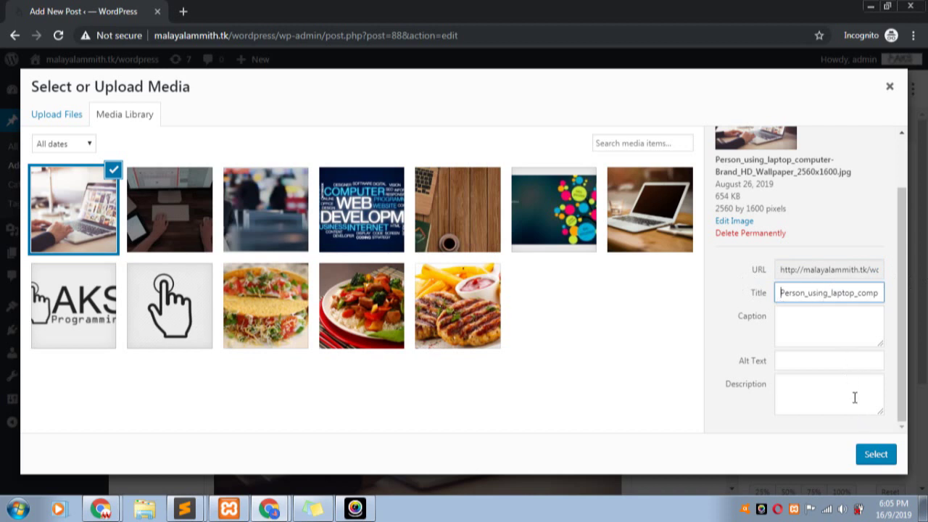
{"action": "left_click", "coordinate": [890, 87]}
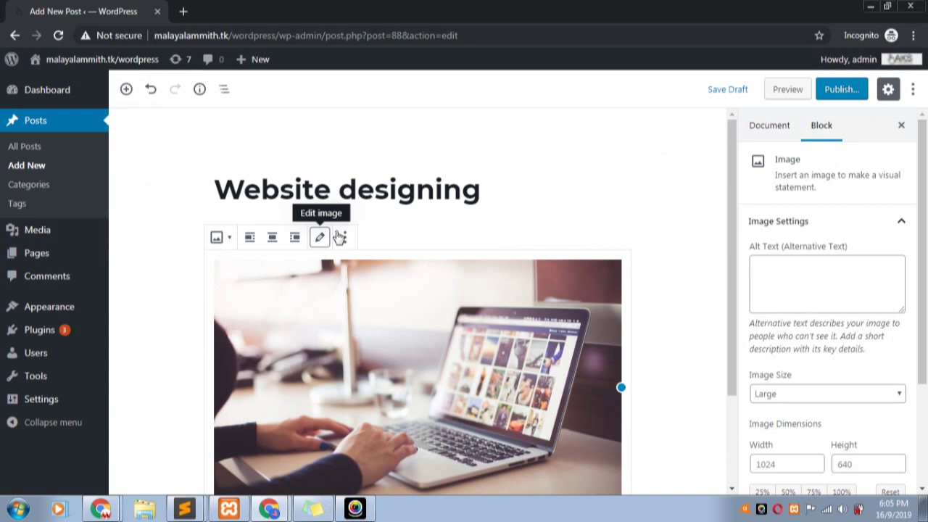
Step: Add a text block directly below the laptop image
{"action": "scroll", "coordinate": [381, 302], "scroll_direction": "down", "scroll_amount": 3}
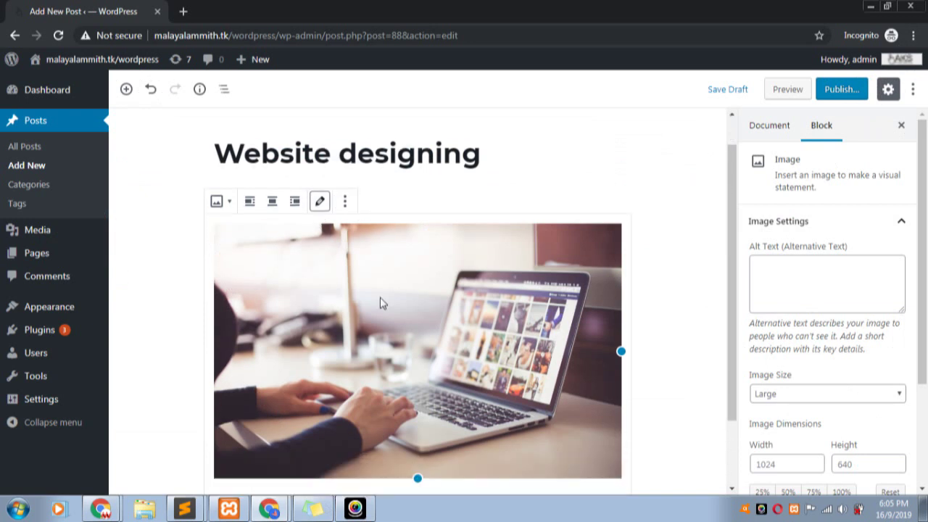
{"action": "scroll", "coordinate": [265, 413], "scroll_direction": "up", "scroll_amount": 3}
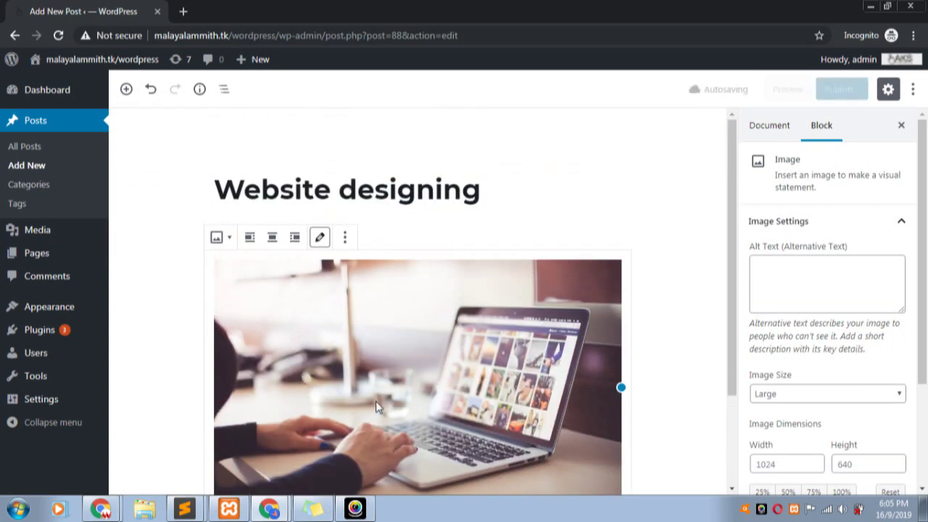
{"action": "scroll", "coordinate": [435, 410], "scroll_direction": "down", "scroll_amount": 3}
{"action": "mouse_move", "coordinate": [609, 453]}
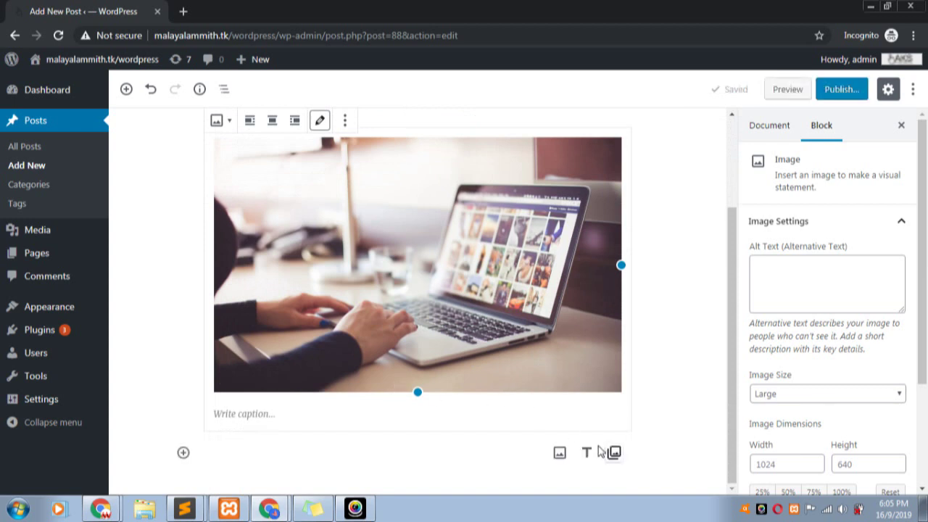
{"action": "left_click", "coordinate": [585, 454]}
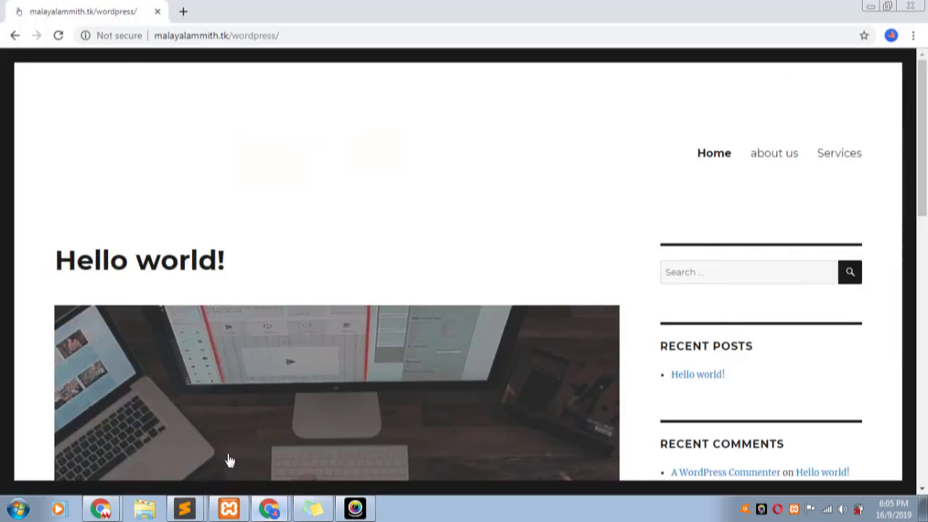
Step: Review the live site's home page, the Services page and its Web Designing & Development page for layout and content
{"action": "scroll", "coordinate": [327, 244], "scroll_direction": "down", "scroll_amount": 10}
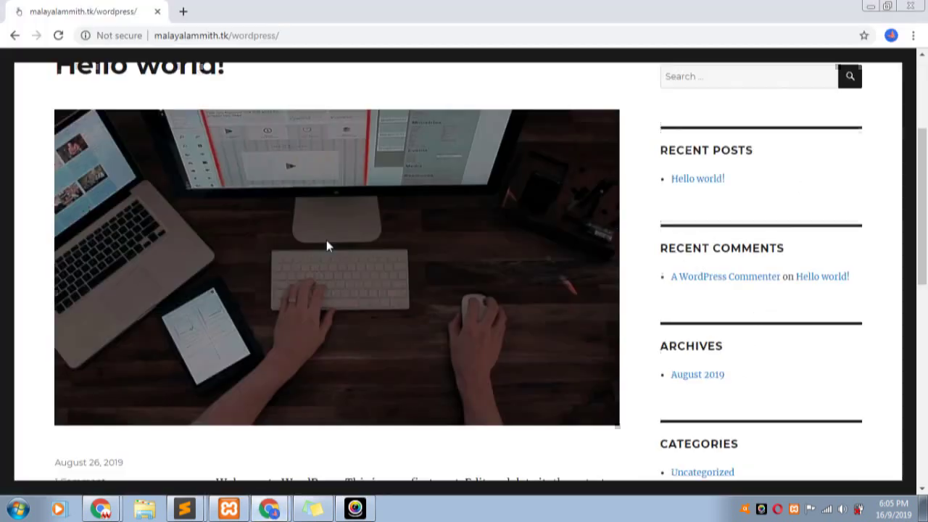
{"action": "scroll", "coordinate": [335, 248], "scroll_direction": "up", "scroll_amount": 1}
{"action": "scroll", "coordinate": [335, 248], "scroll_direction": "down", "scroll_amount": 3}
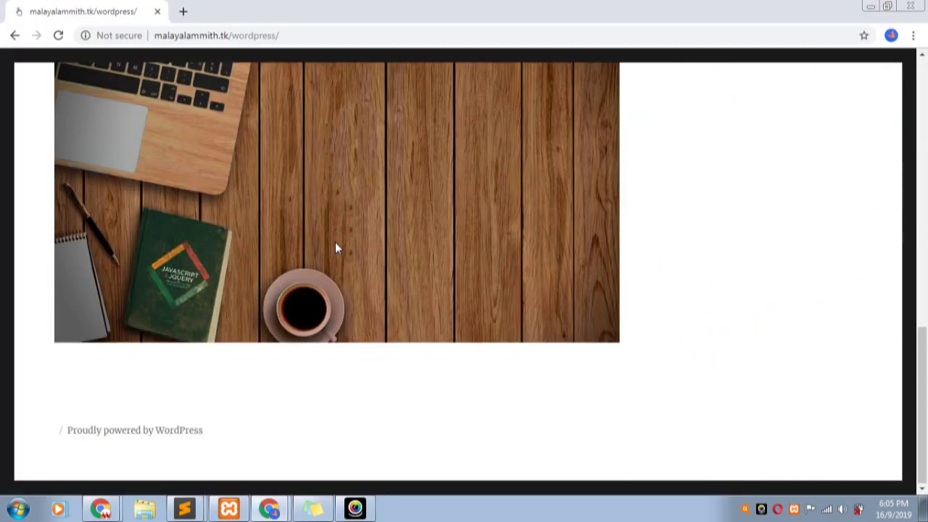
{"action": "scroll", "coordinate": [335, 248], "scroll_direction": "up", "scroll_amount": 5}
{"action": "scroll", "coordinate": [381, 274], "scroll_direction": "up", "scroll_amount": 6}
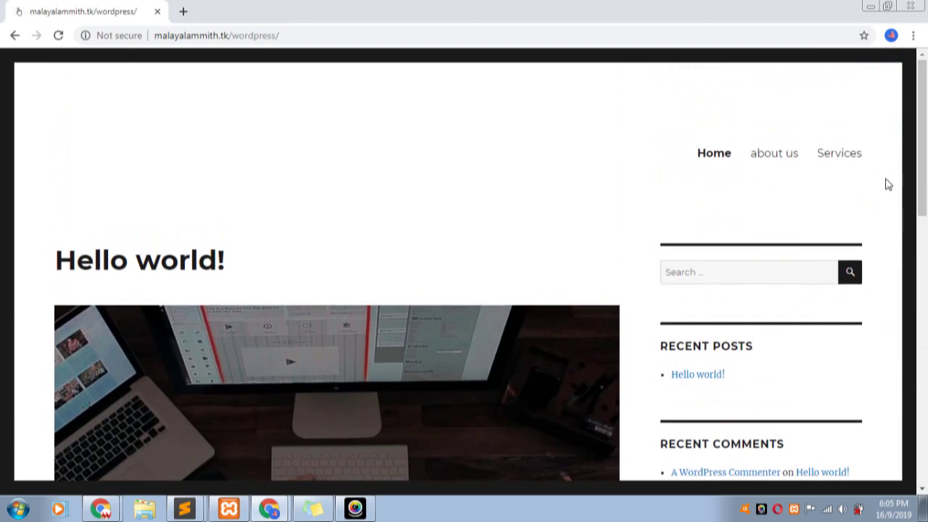
{"action": "left_click", "coordinate": [837, 155]}
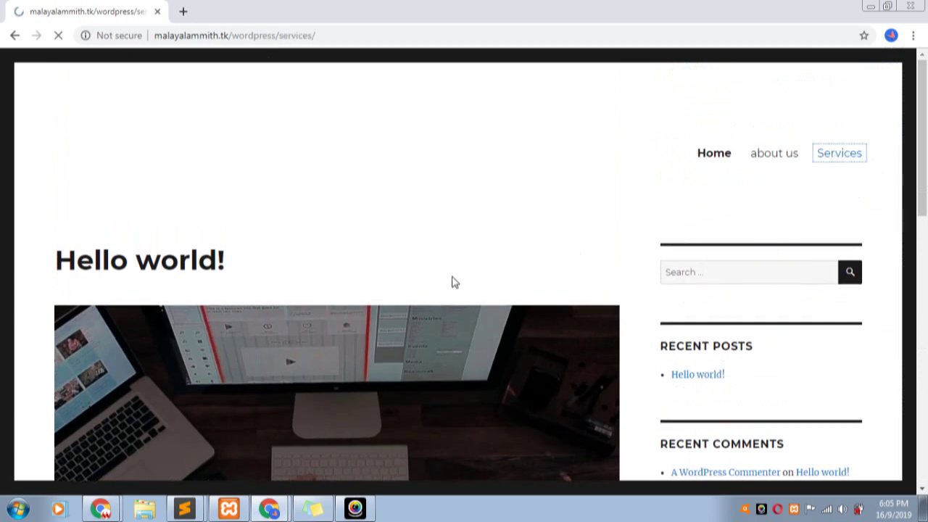
{"action": "scroll", "coordinate": [233, 281], "scroll_direction": "down", "scroll_amount": 5}
{"action": "scroll", "coordinate": [234, 282], "scroll_direction": "up", "scroll_amount": 6}
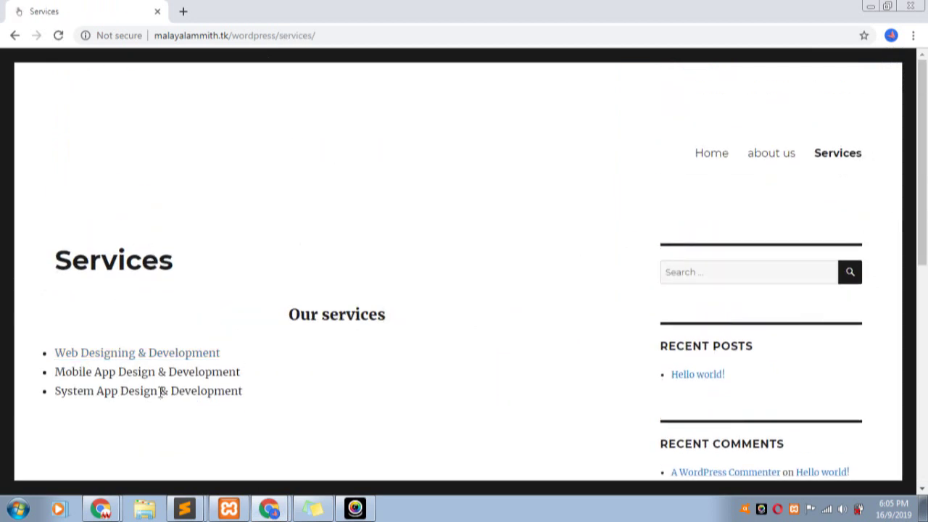
{"action": "left_click", "coordinate": [187, 355]}
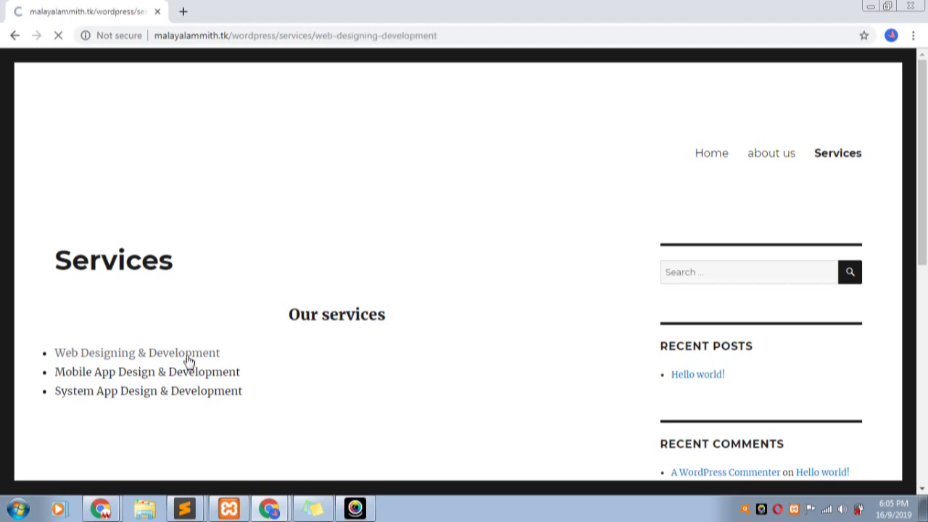
{"action": "scroll", "coordinate": [302, 357], "scroll_direction": "down", "scroll_amount": 3}
{"action": "scroll", "coordinate": [303, 357], "scroll_direction": "down", "scroll_amount": 4}
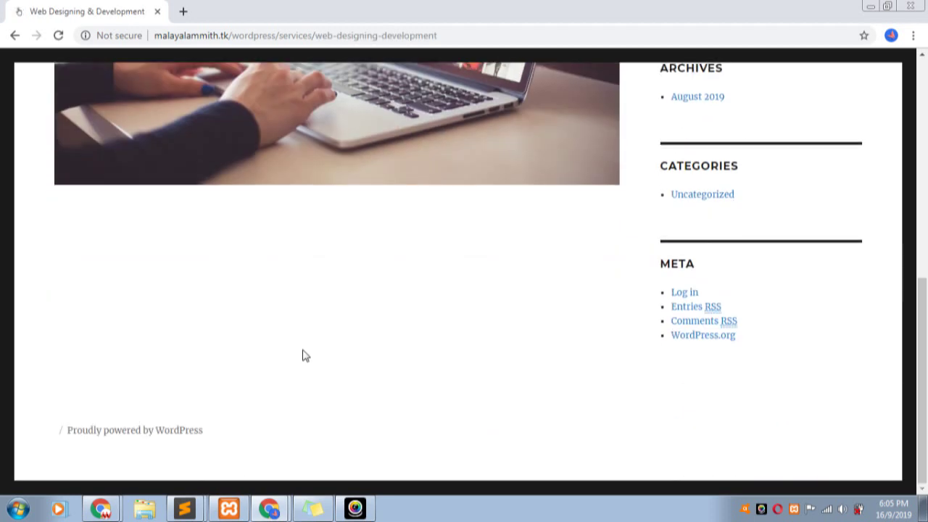
{"action": "scroll", "coordinate": [168, 412], "scroll_direction": "up", "scroll_amount": 3}
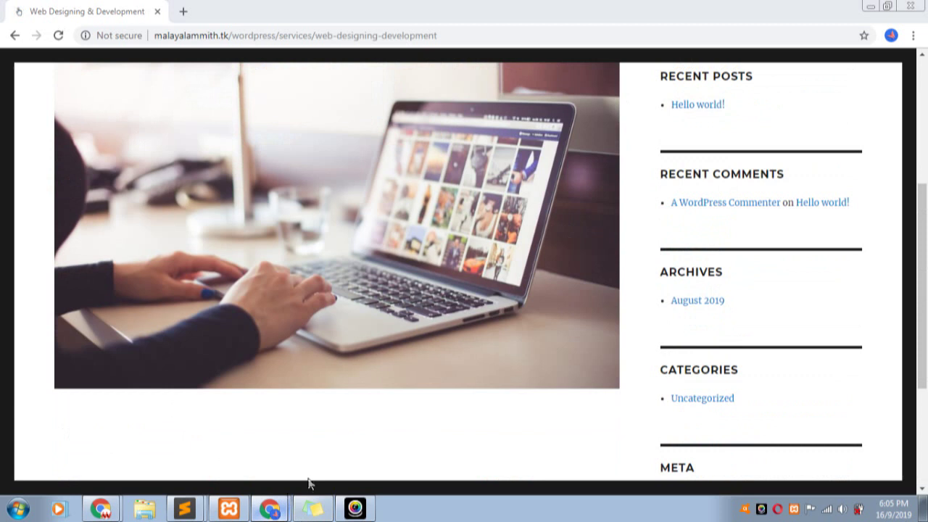
Step: Switch back to the post editor and enter the heading "Web designing and development" below the laptop image, at level H3
{"action": "left_click", "coordinate": [281, 499]}
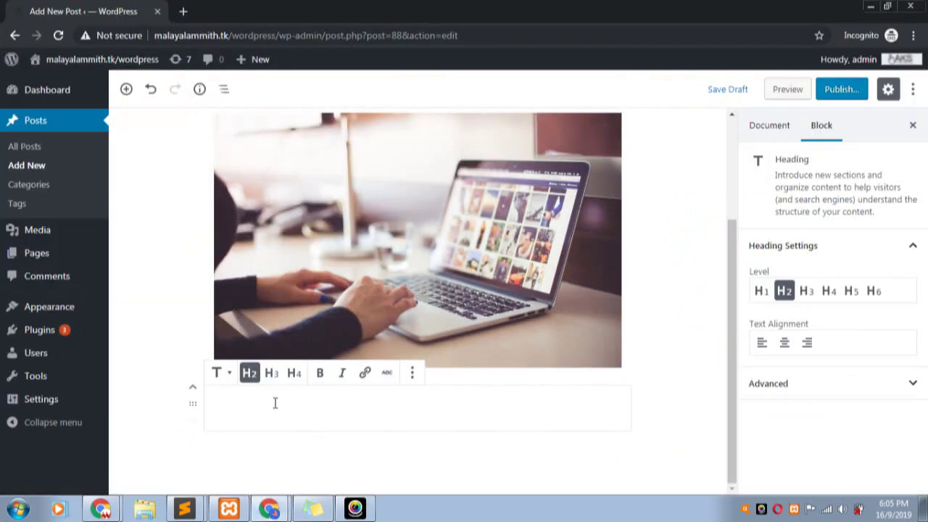
{"action": "type", "text": "Web "}
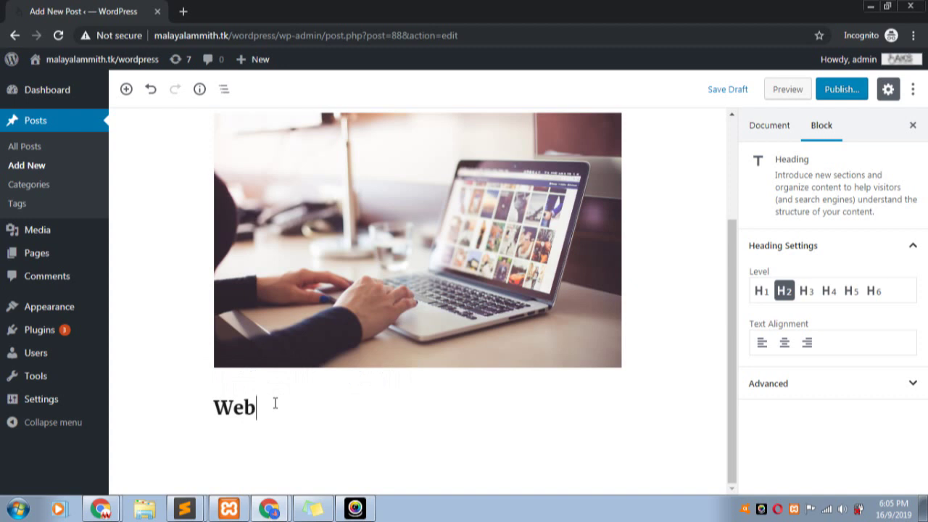
{"action": "type", "text": "designing and"}
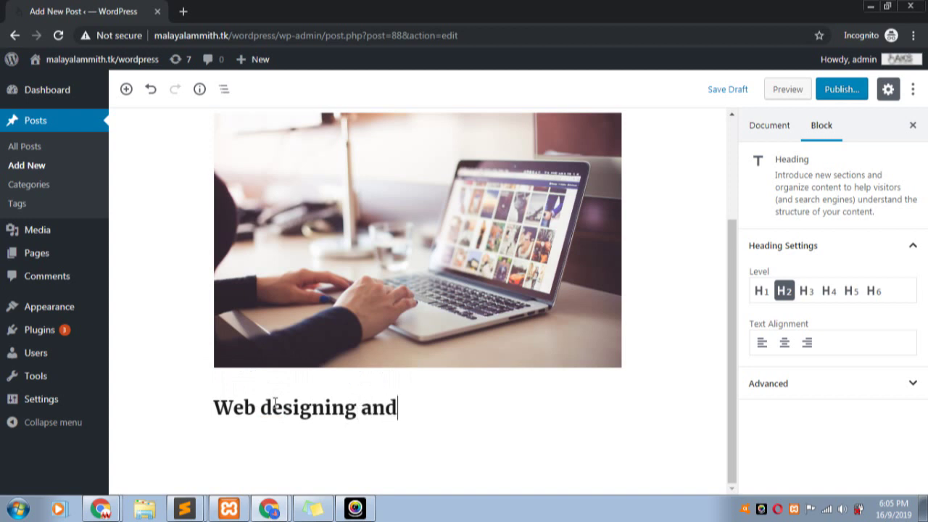
{"action": "type", "text": " deve"}
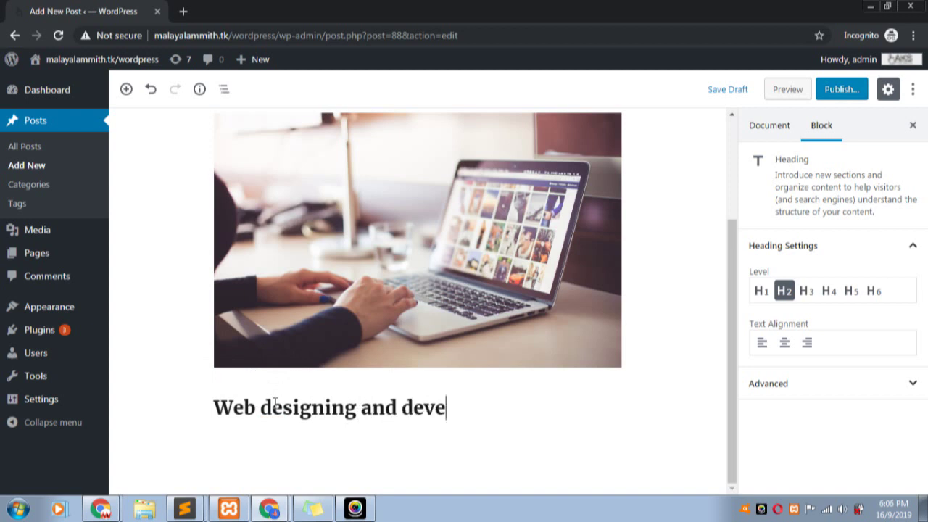
{"action": "type", "text": "l"}
{"action": "type", "text": "opmen"}
{"action": "type", "text": "yt"}
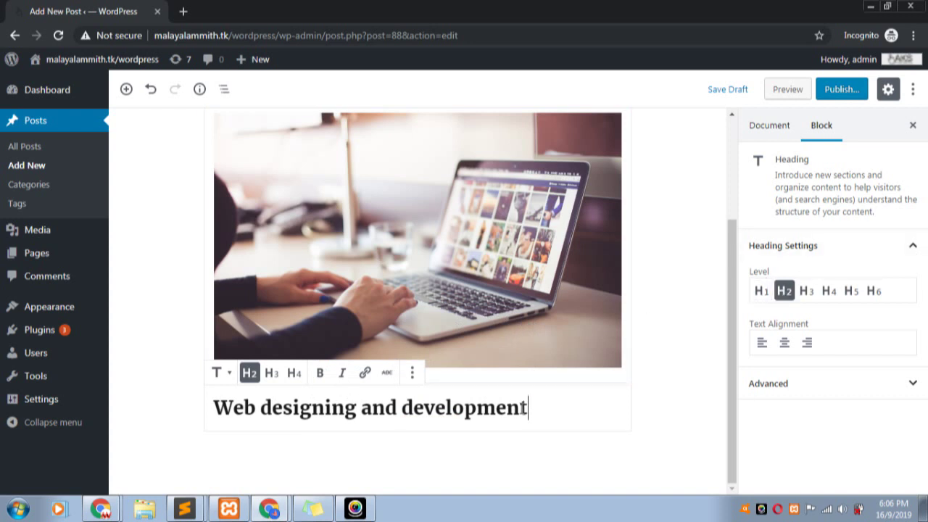
{"action": "left_click_drag", "start_coordinate": [538, 405], "coordinate": [141, 424]}
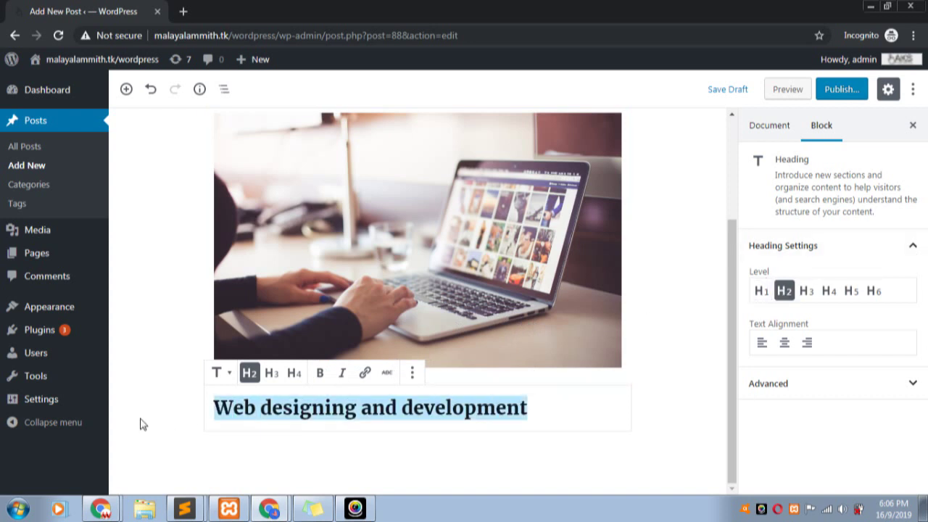
{"action": "left_click", "coordinate": [805, 296]}
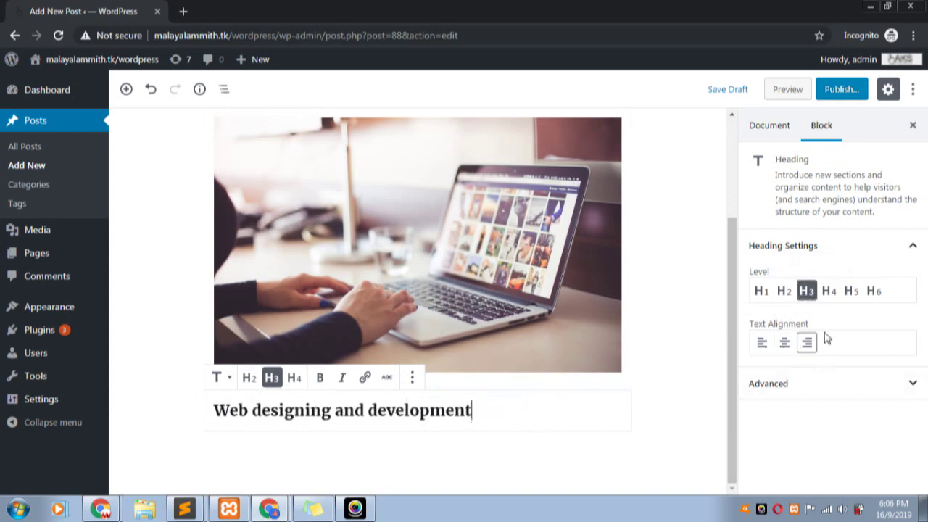
Step: Examine the heading block's advanced options, HTML Anchor and Additional CSS Class, leaving both empty
{"action": "left_click", "coordinate": [913, 247]}
{"action": "left_click", "coordinate": [914, 279]}
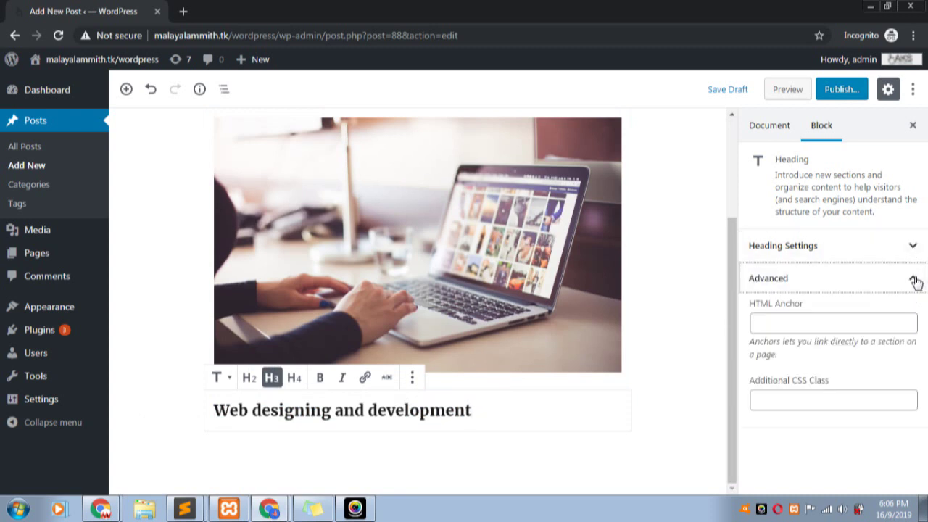
{"action": "left_click", "coordinate": [812, 323]}
{"action": "left_click", "coordinate": [830, 398]}
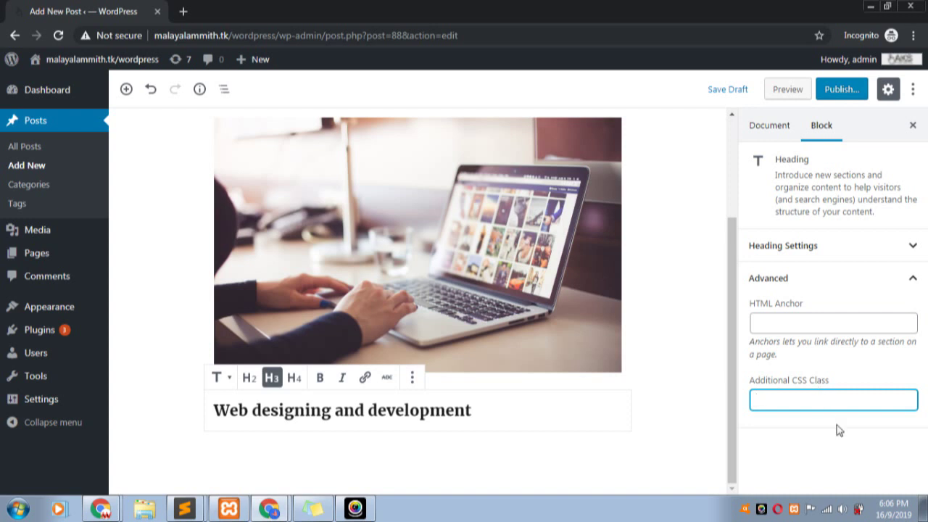
{"action": "left_click", "coordinate": [914, 281]}
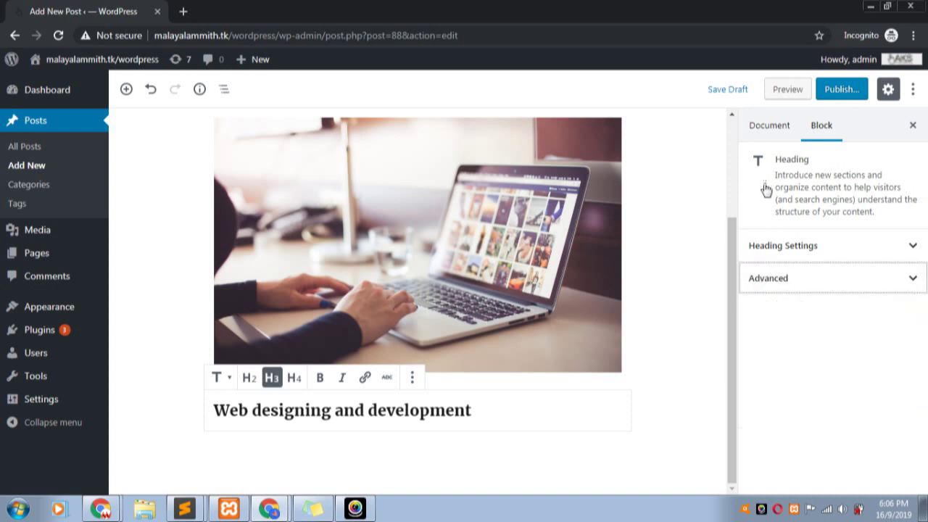
Step: Show the post's permalink preview in the document settings and assign the post to the Web category
{"action": "left_click", "coordinate": [761, 125]}
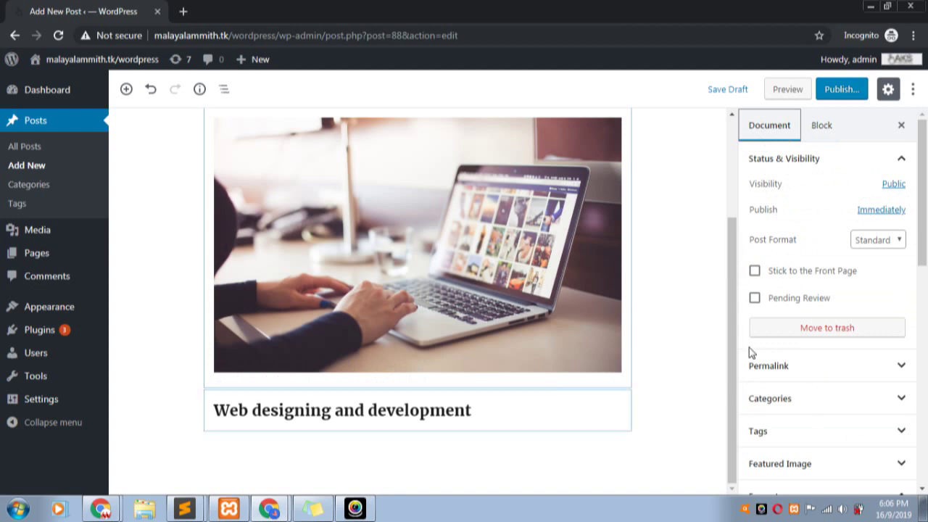
{"action": "scroll", "coordinate": [749, 352], "scroll_direction": "down", "scroll_amount": 3}
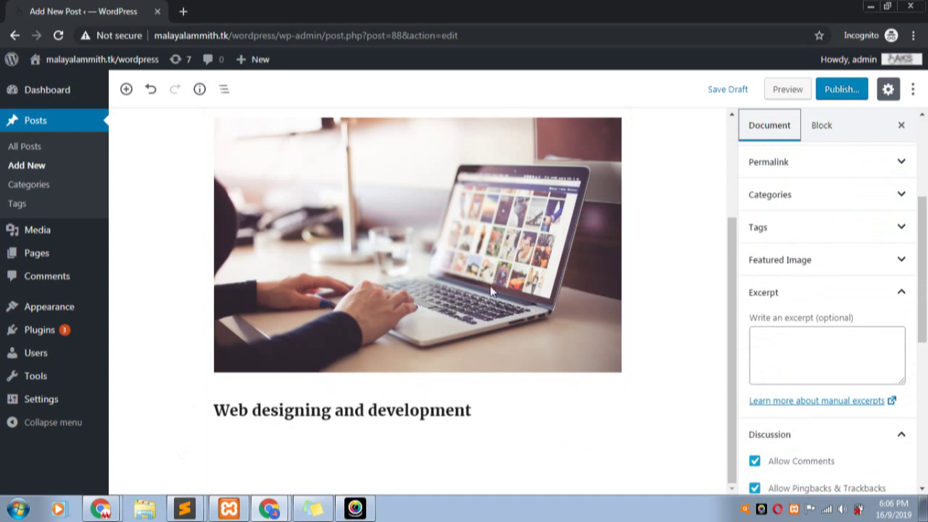
{"action": "left_click", "coordinate": [900, 164]}
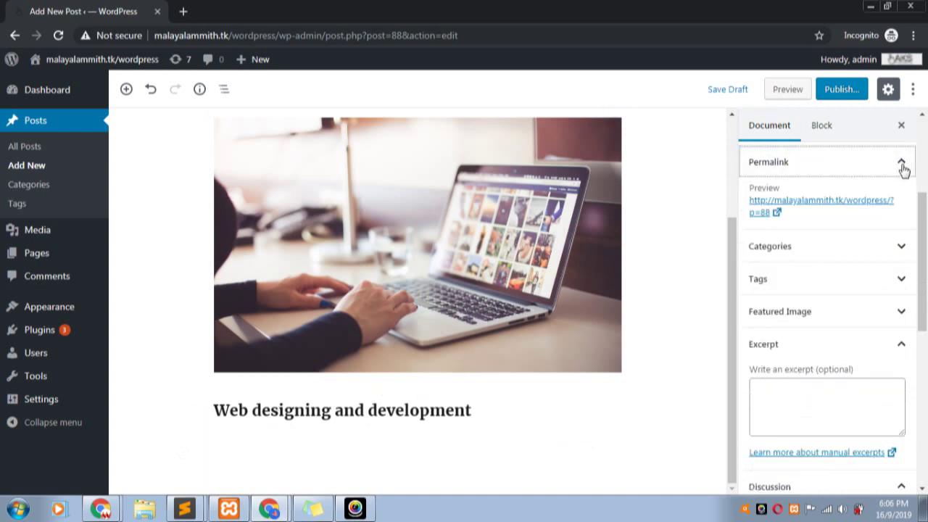
{"action": "left_click", "coordinate": [784, 251]}
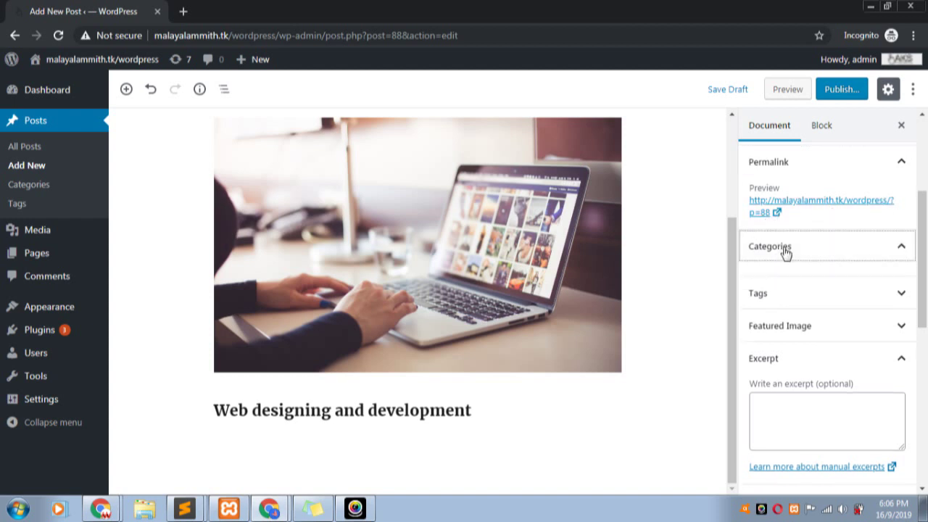
{"action": "left_click", "coordinate": [903, 256]}
{"action": "left_click", "coordinate": [903, 256]}
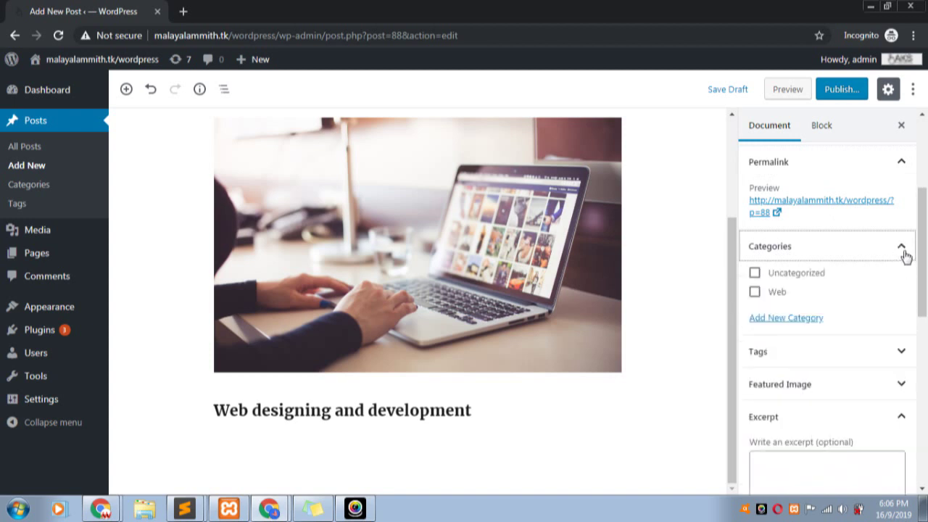
{"action": "left_click", "coordinate": [755, 293]}
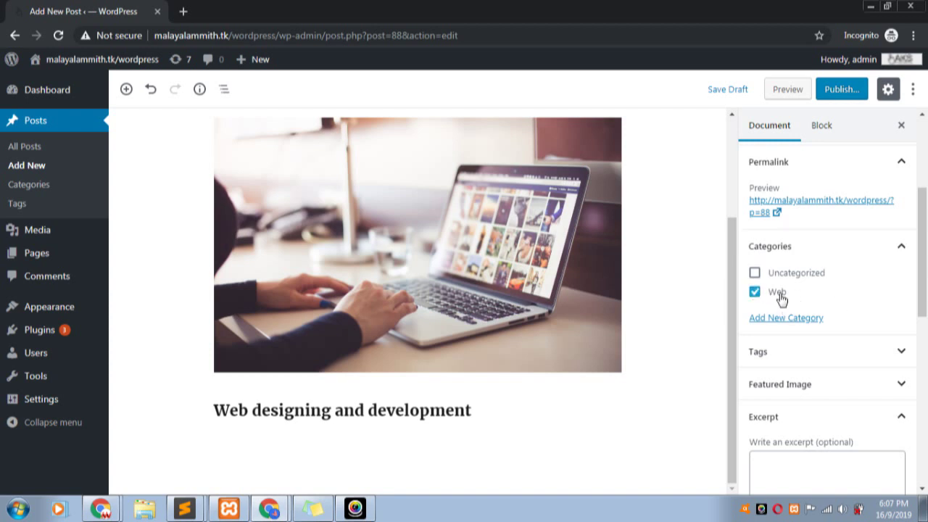
Step: Add the tag "web" to the post
{"action": "scroll", "coordinate": [826, 329], "scroll_direction": "down", "scroll_amount": 2}
{"action": "left_click", "coordinate": [900, 220]}
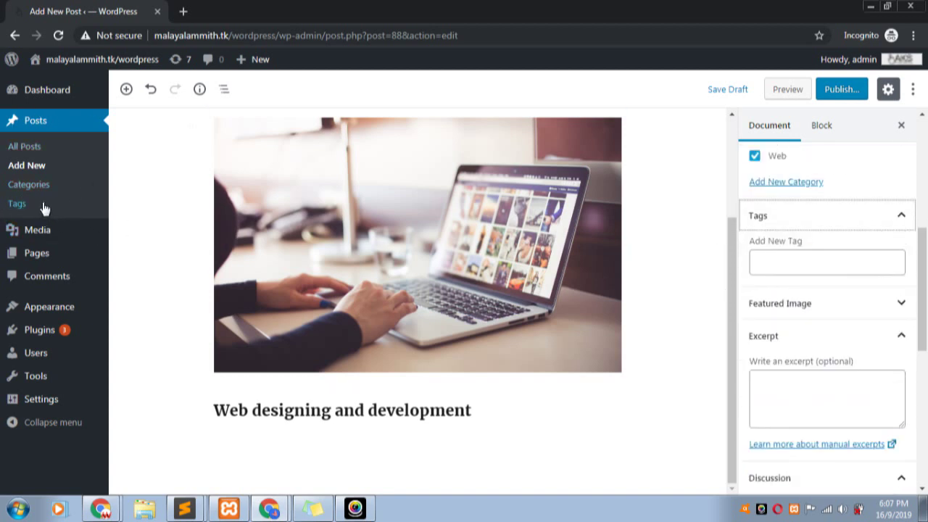
{"action": "left_click", "coordinate": [802, 255]}
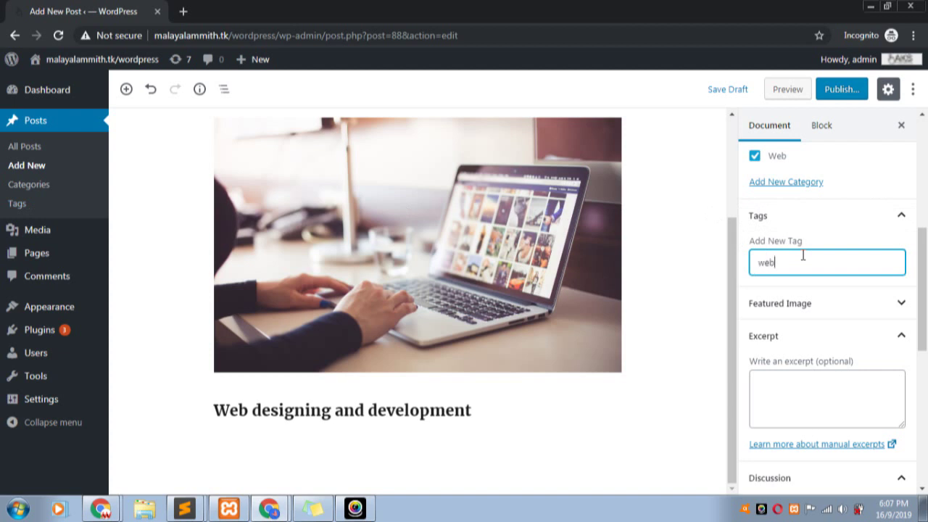
{"action": "left_click", "coordinate": [803, 290]}
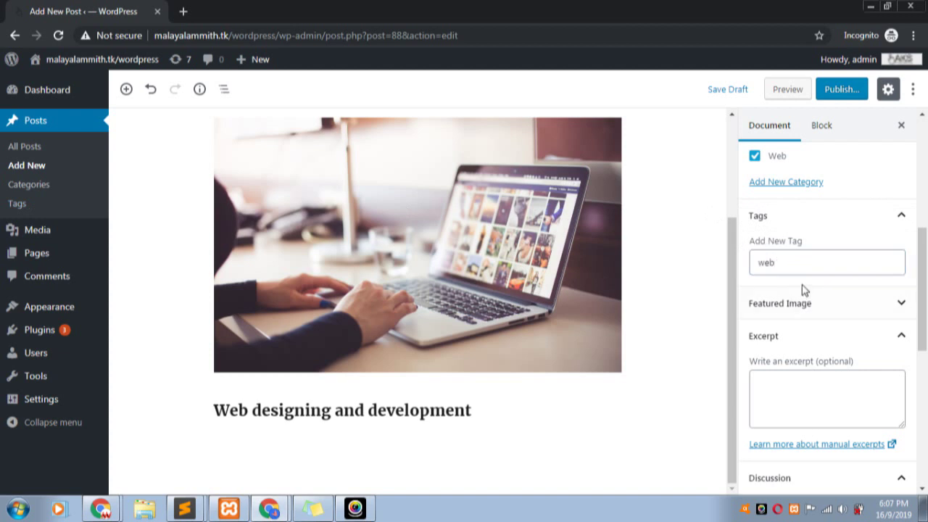
{"action": "left_click", "coordinate": [870, 259]}
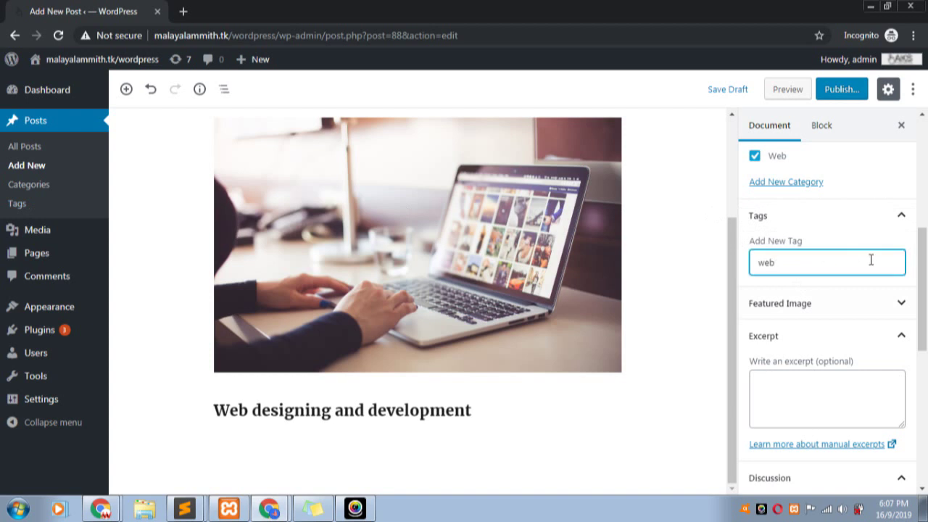
{"action": "key", "text": "Return"}
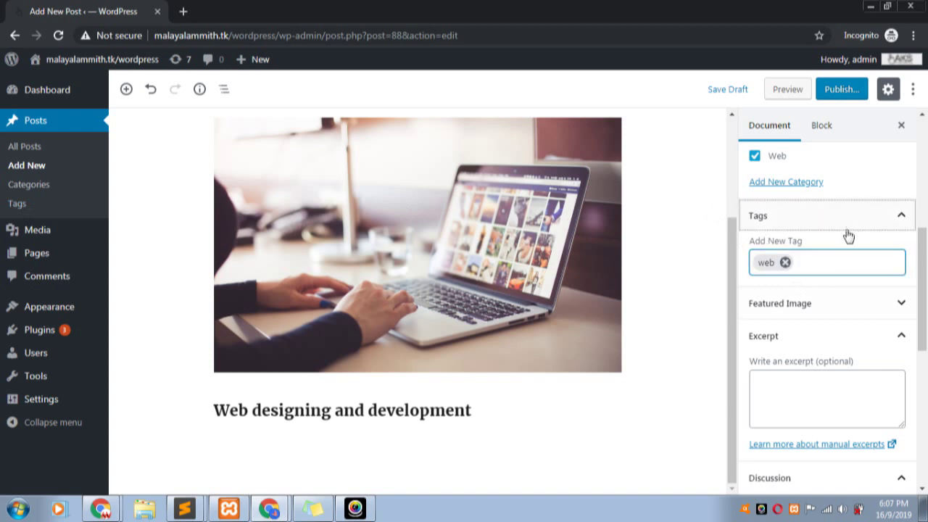
Step: Remove the "web" tag from the post and add it again from the suggested existing tags
{"action": "left_click", "coordinate": [844, 221]}
{"action": "left_click", "coordinate": [855, 250]}
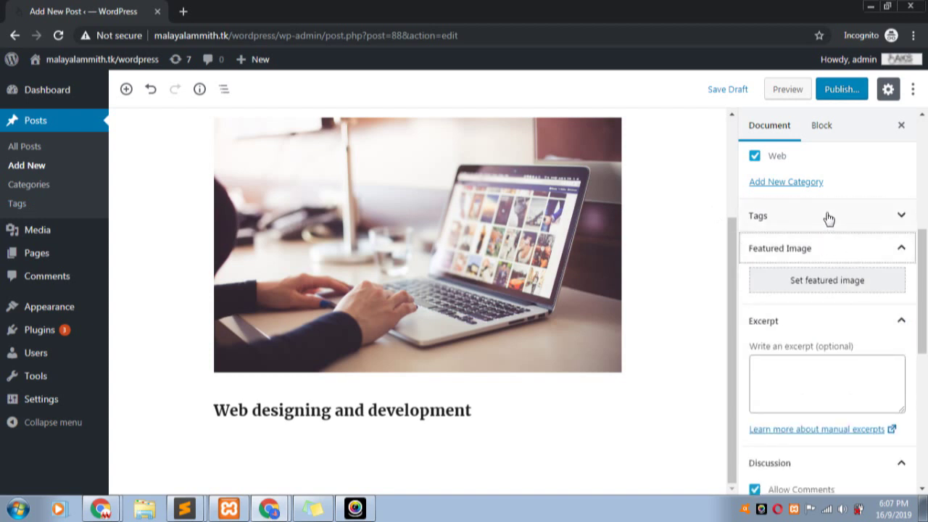
{"action": "left_click", "coordinate": [826, 216]}
{"action": "left_click", "coordinate": [813, 261]}
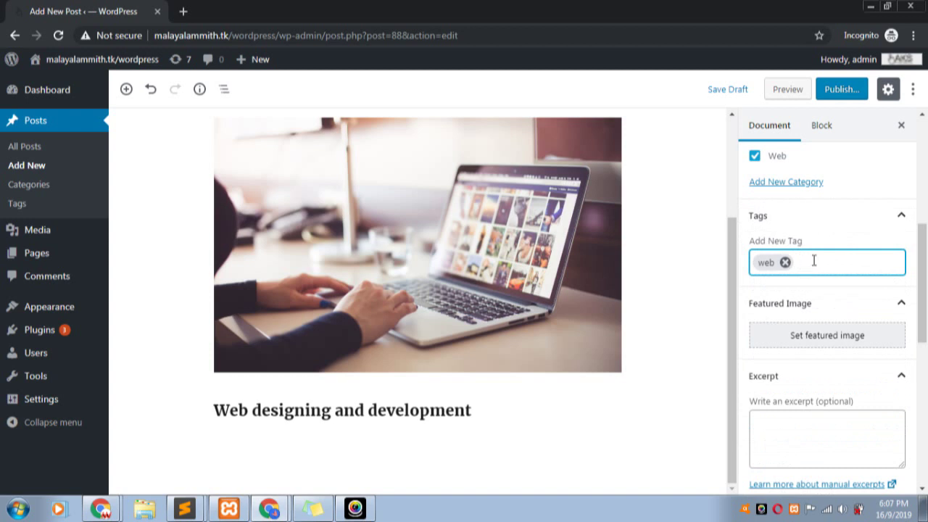
{"action": "key", "text": "BackSpace"}
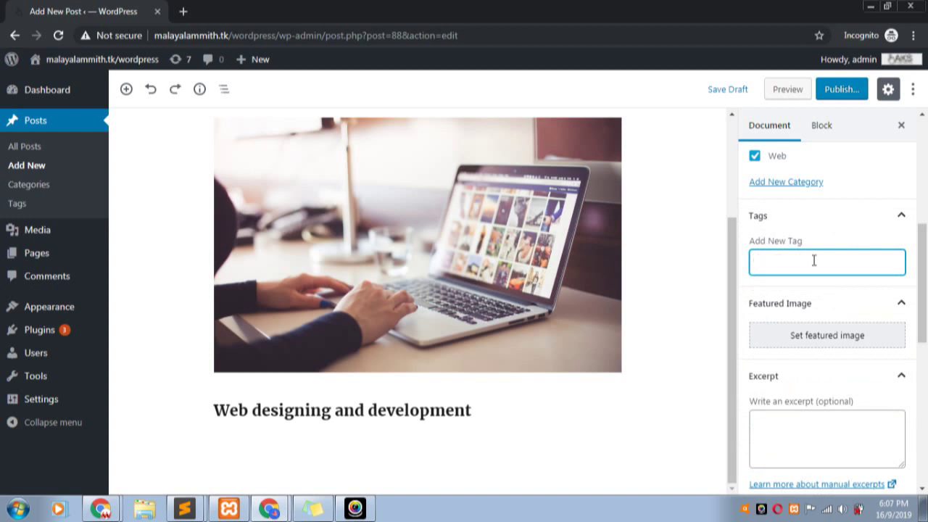
{"action": "type", "text": "web"}
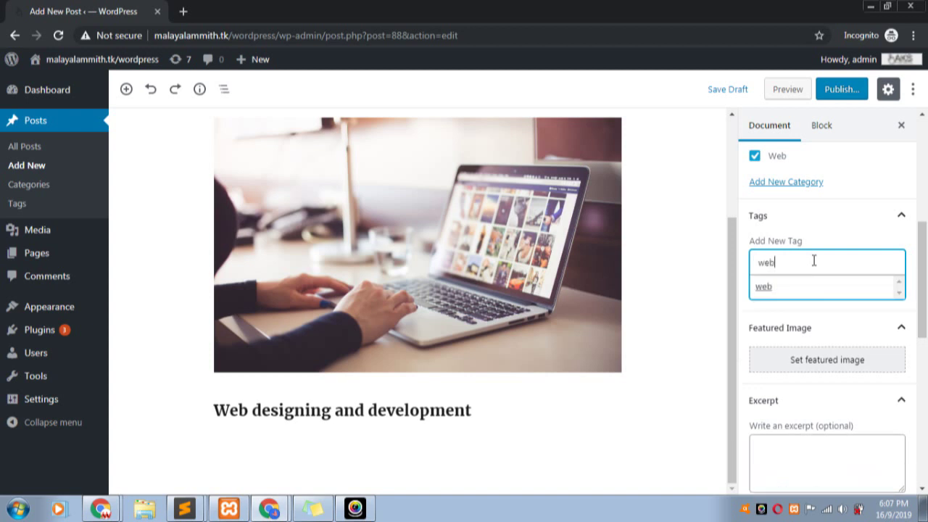
{"action": "left_click", "coordinate": [774, 290]}
Step: Accept the suggested "web" tag and set bg3.jpg from the media library as the post's featured image
{"action": "left_click", "coordinate": [769, 293]}
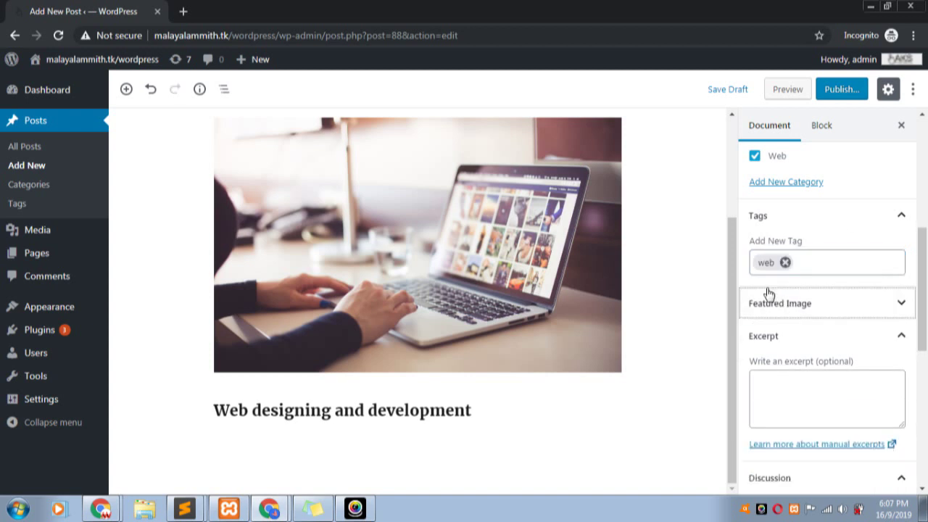
{"action": "left_click", "coordinate": [792, 308]}
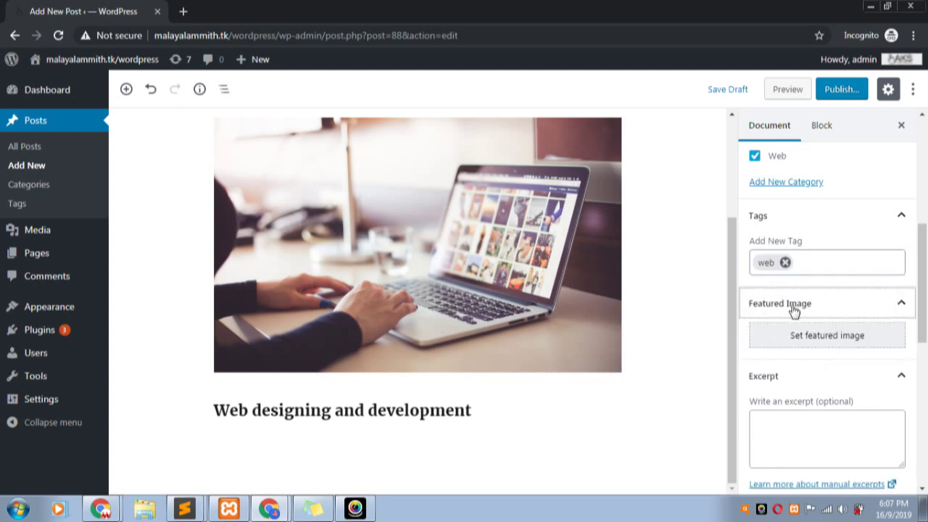
{"action": "left_click", "coordinate": [826, 342]}
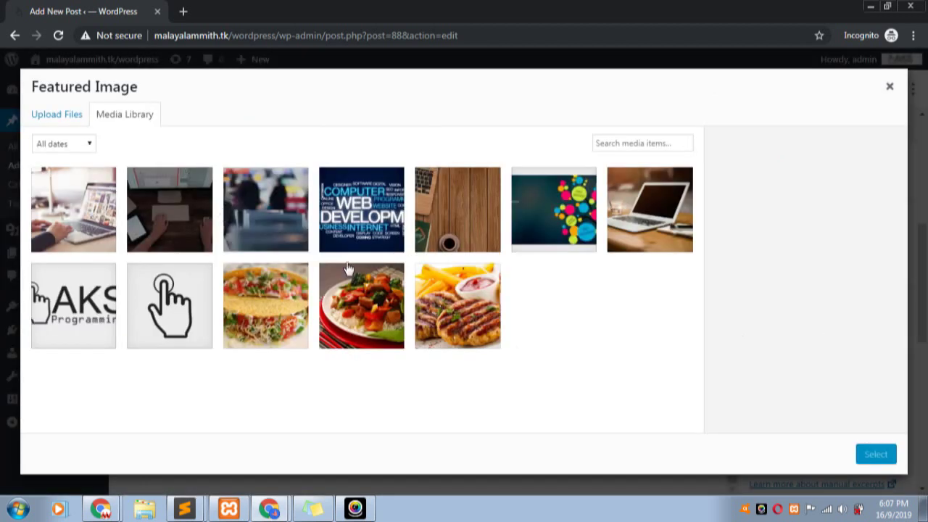
{"action": "left_click", "coordinate": [889, 87]}
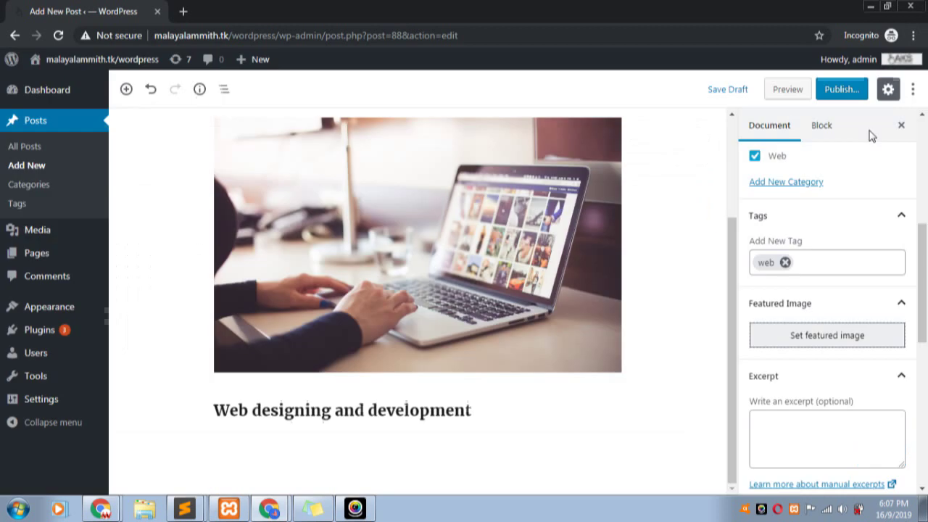
{"action": "left_click", "coordinate": [854, 341]}
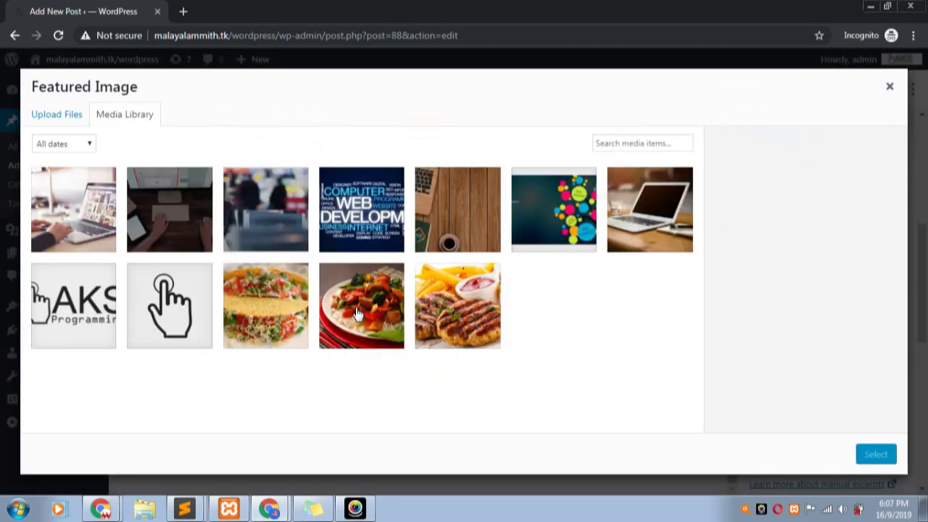
{"action": "left_click", "coordinate": [276, 235]}
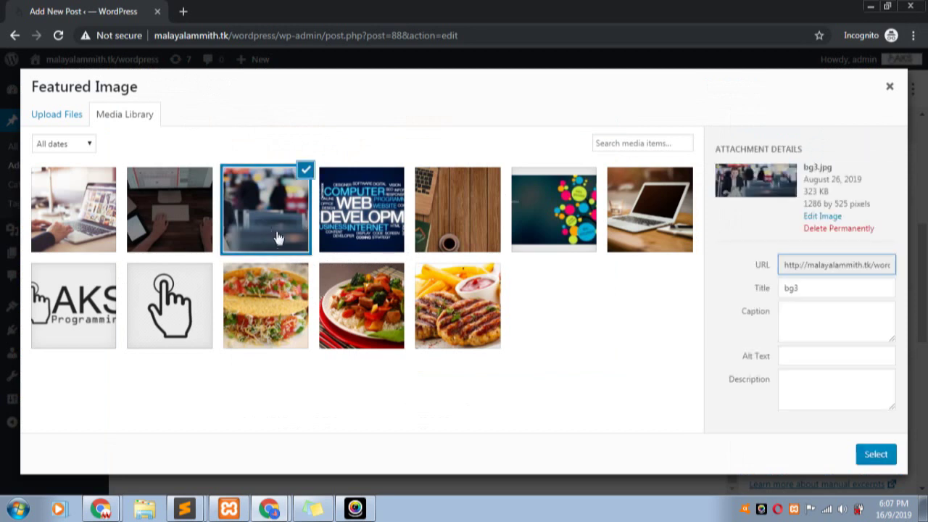
{"action": "left_click", "coordinate": [875, 454]}
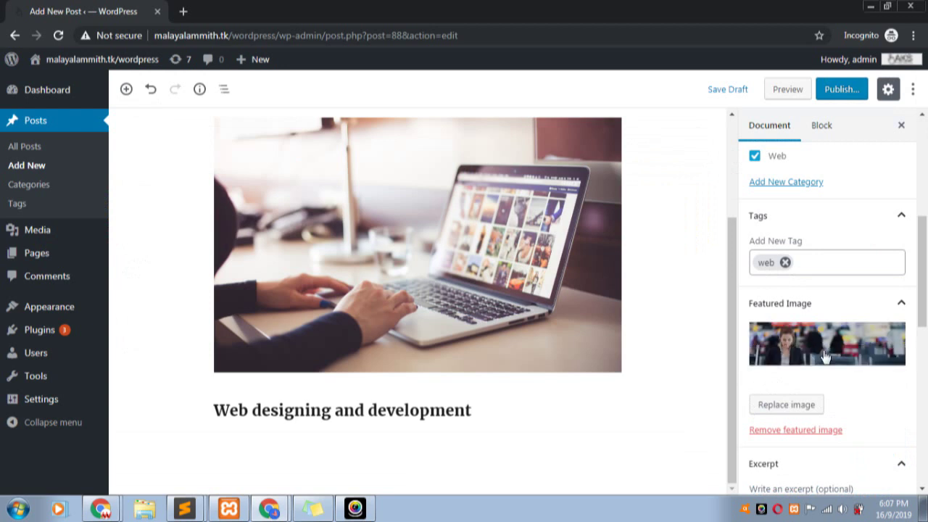
Step: Examine the post's excerpt, discussion and Permalink Manager settings, leaving the excerpt empty and collapsing its section
{"action": "scroll", "coordinate": [825, 355], "scroll_direction": "down", "scroll_amount": 2}
{"action": "scroll", "coordinate": [804, 350], "scroll_direction": "down", "scroll_amount": 1}
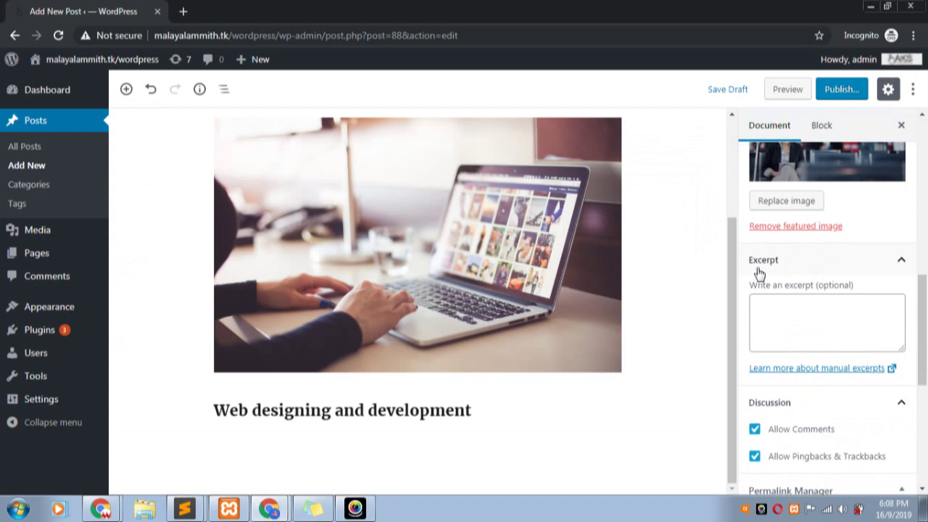
{"action": "left_click", "coordinate": [789, 306]}
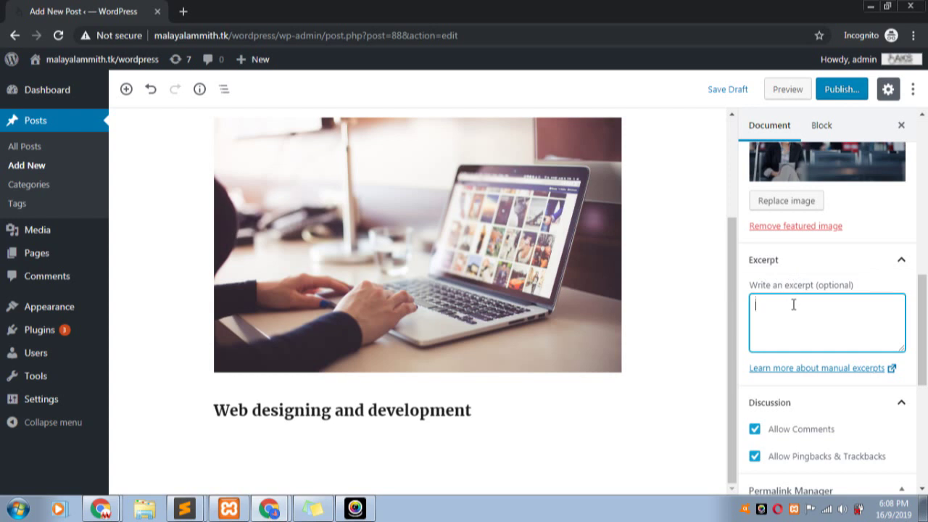
{"action": "scroll", "coordinate": [793, 304], "scroll_direction": "down", "scroll_amount": 4}
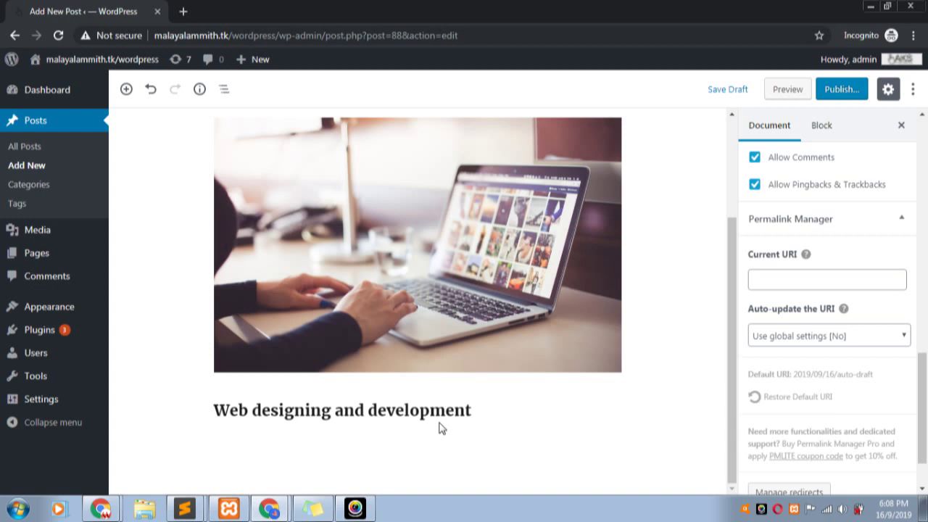
{"action": "scroll", "coordinate": [862, 331], "scroll_direction": "up", "scroll_amount": 6}
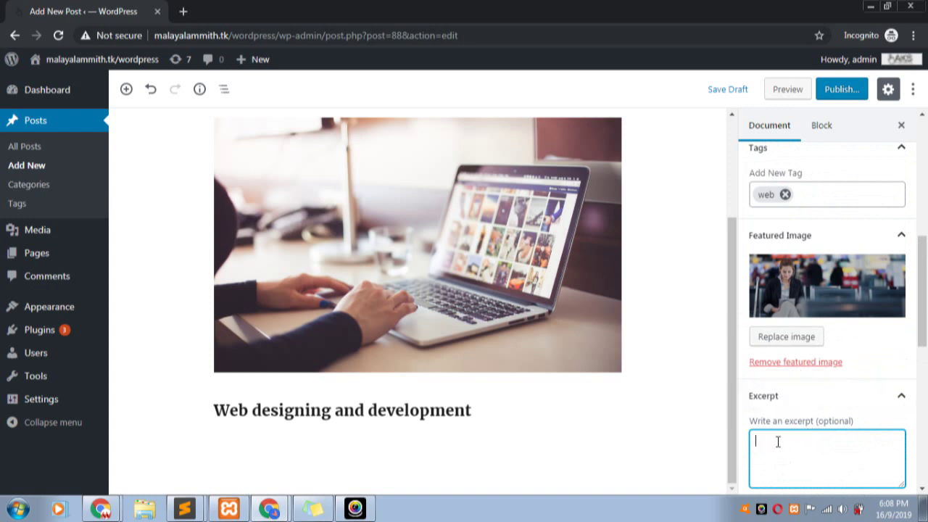
{"action": "scroll", "coordinate": [776, 442], "scroll_direction": "down", "scroll_amount": 2}
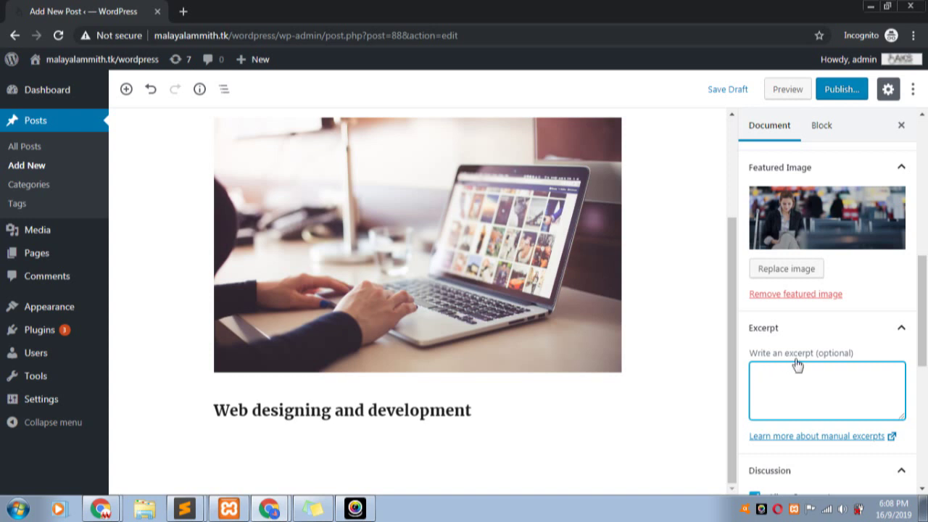
{"action": "scroll", "coordinate": [812, 413], "scroll_direction": "down", "scroll_amount": 2}
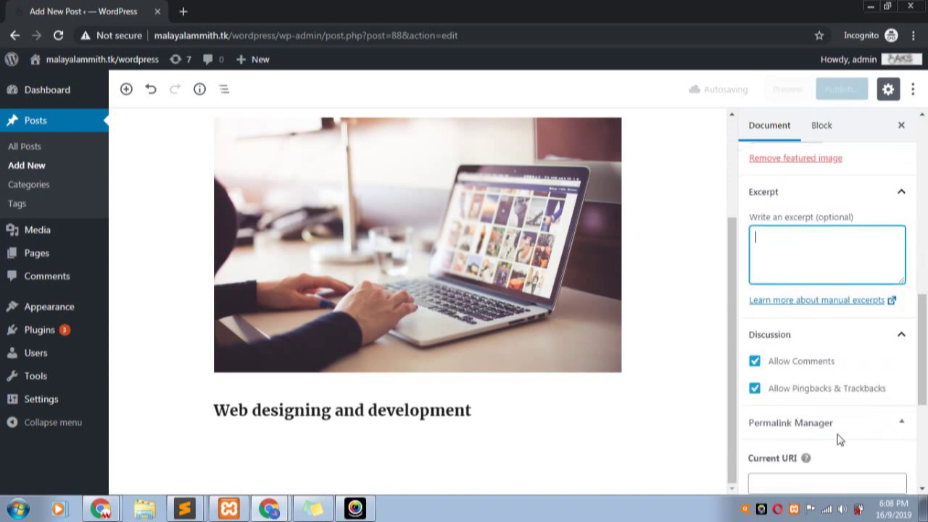
{"action": "left_click", "coordinate": [899, 195]}
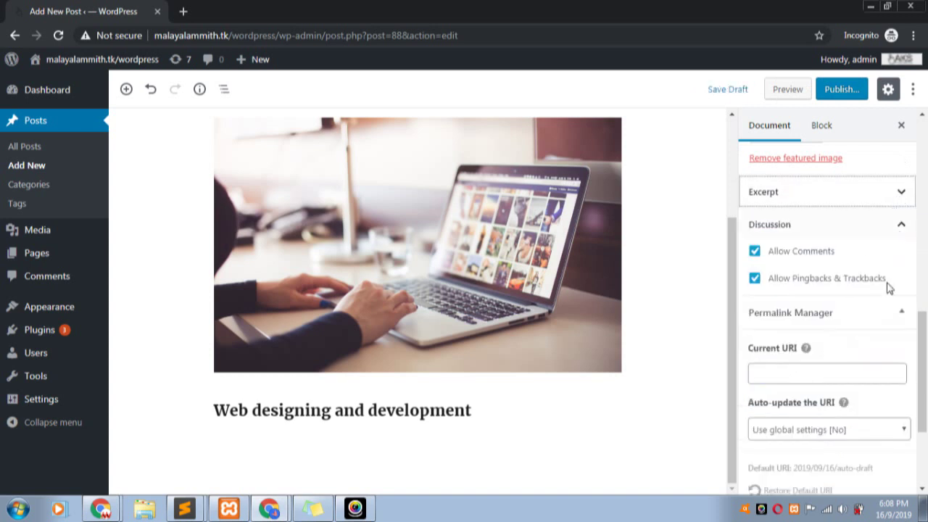
Step: Set the post's current URI to "web-related-post" in the Permalink Manager settings
{"action": "scroll", "coordinate": [841, 364], "scroll_direction": "up", "scroll_amount": 2}
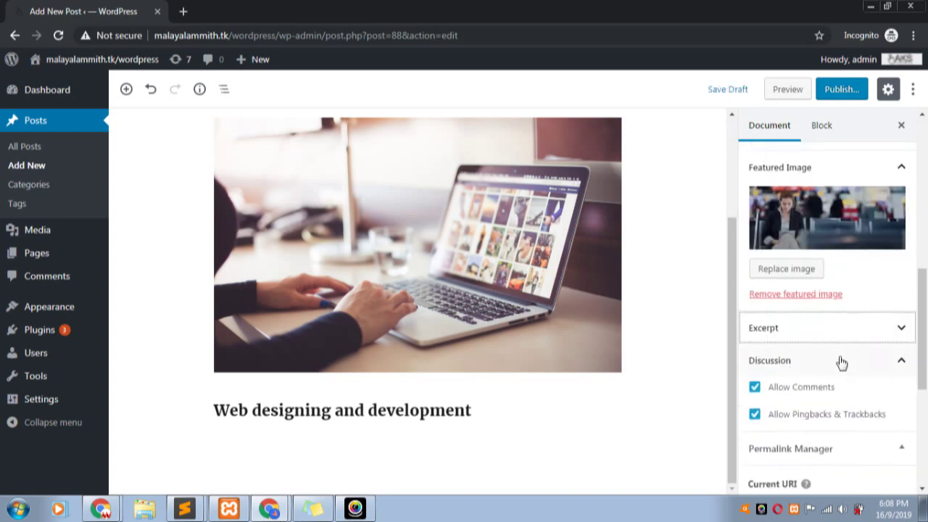
{"action": "scroll", "coordinate": [841, 362], "scroll_direction": "down", "scroll_amount": 4}
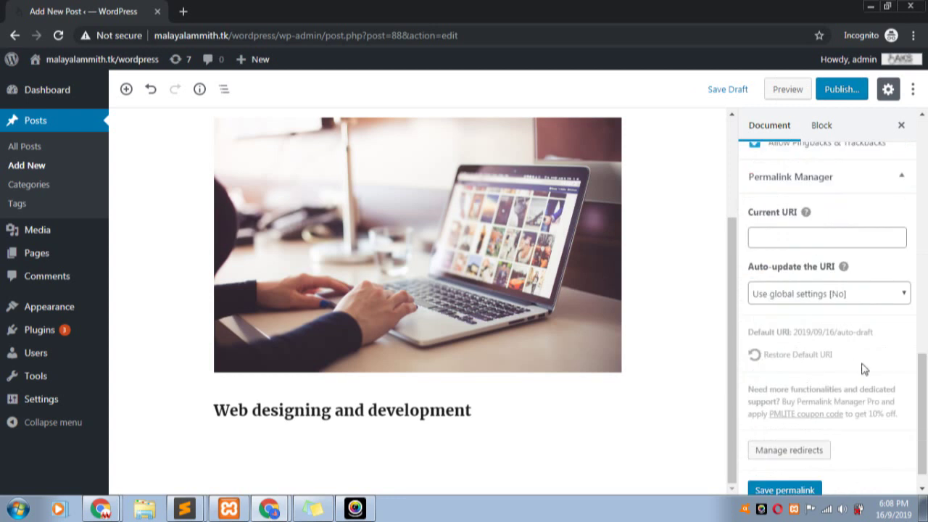
{"action": "left_click", "coordinate": [810, 241]}
{"action": "scroll", "coordinate": [812, 243], "scroll_direction": "up", "scroll_amount": 6}
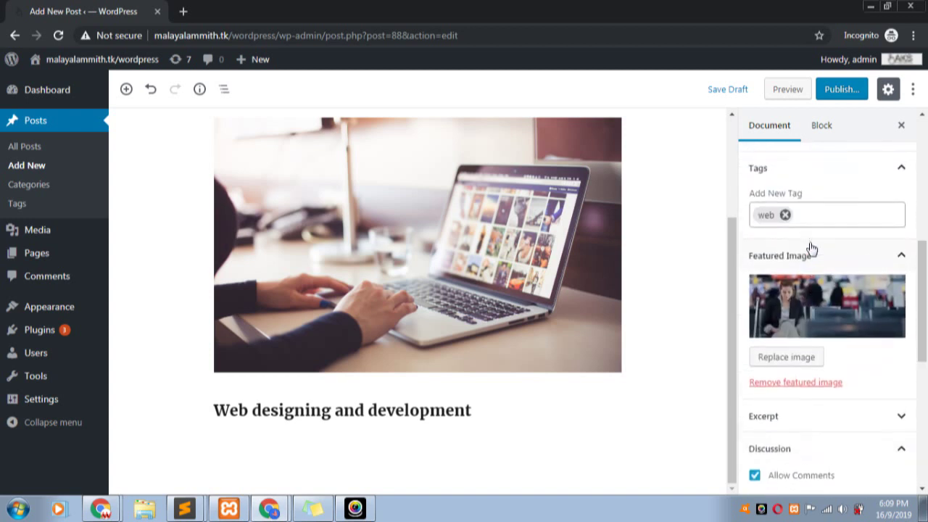
{"action": "scroll", "coordinate": [822, 246], "scroll_direction": "up", "scroll_amount": 5}
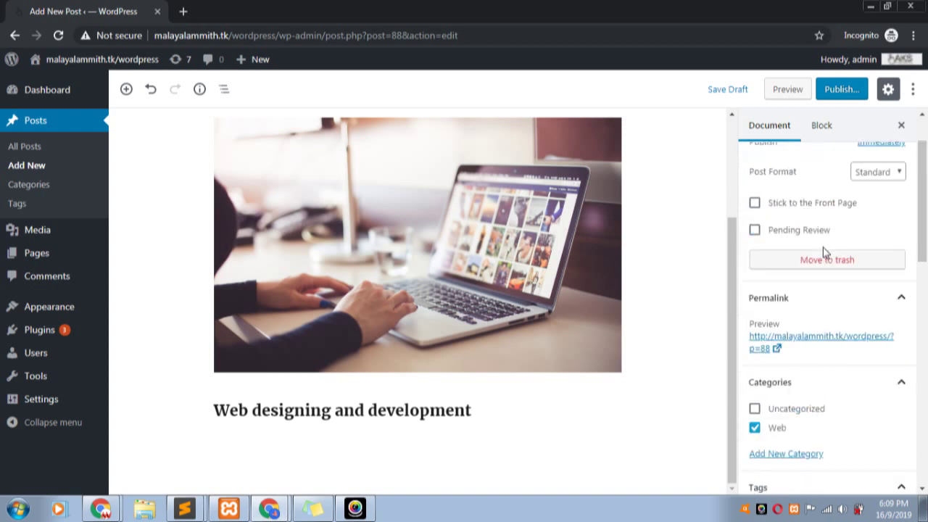
{"action": "scroll", "coordinate": [817, 350], "scroll_direction": "down", "scroll_amount": 1}
{"action": "scroll", "coordinate": [779, 351], "scroll_direction": "down", "scroll_amount": 8}
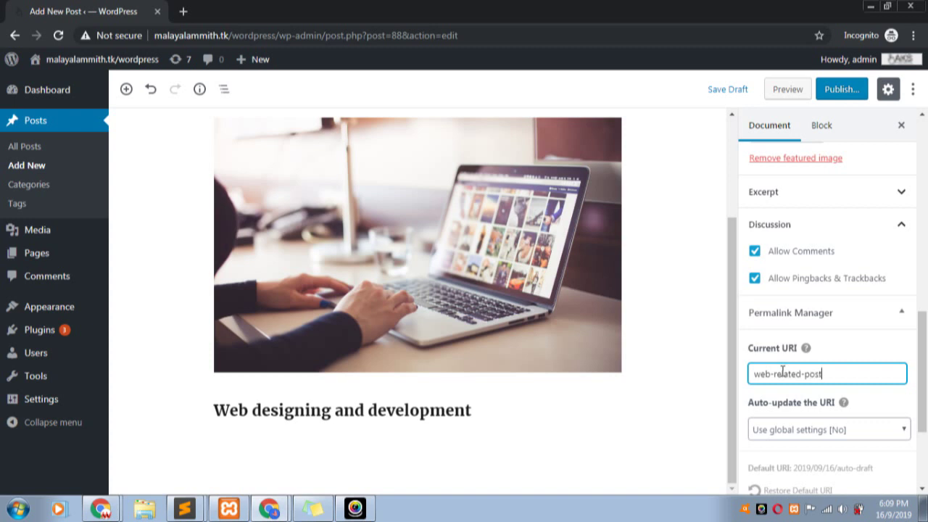
{"action": "left_click", "coordinate": [884, 403]}
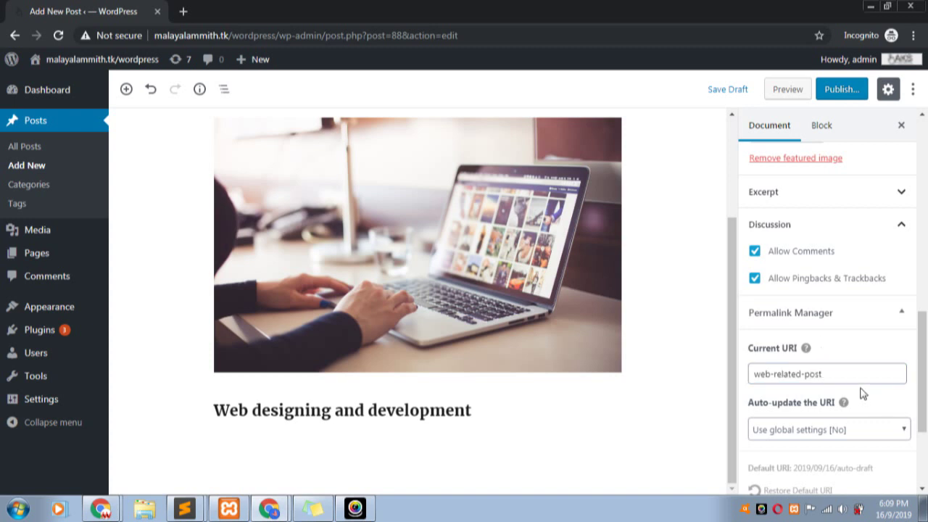
Step: Check the choices for auto-updating the URI, keeping "Use global settings [No]"
{"action": "scroll", "coordinate": [862, 394], "scroll_direction": "down", "scroll_amount": 1}
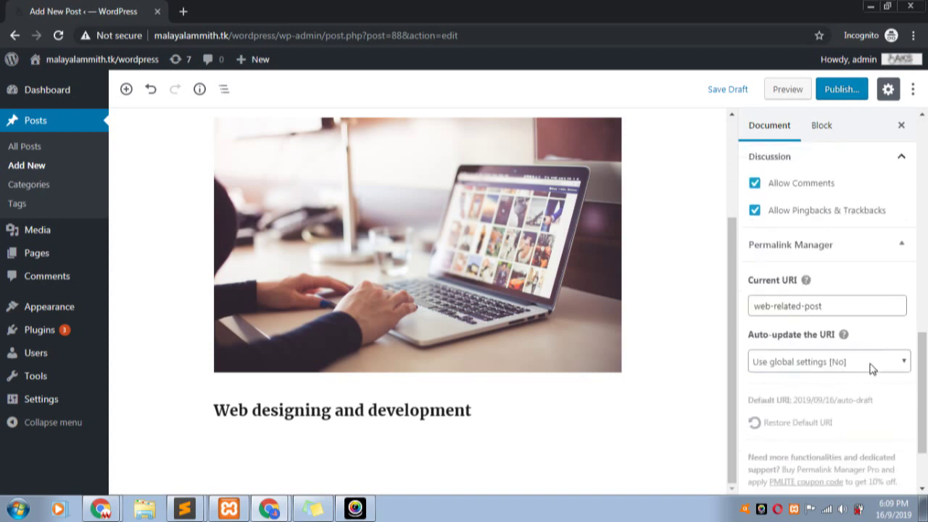
{"action": "left_click", "coordinate": [872, 369]}
{"action": "left_click", "coordinate": [872, 369]}
{"action": "scroll", "coordinate": [866, 348], "scroll_direction": "up", "scroll_amount": 3}
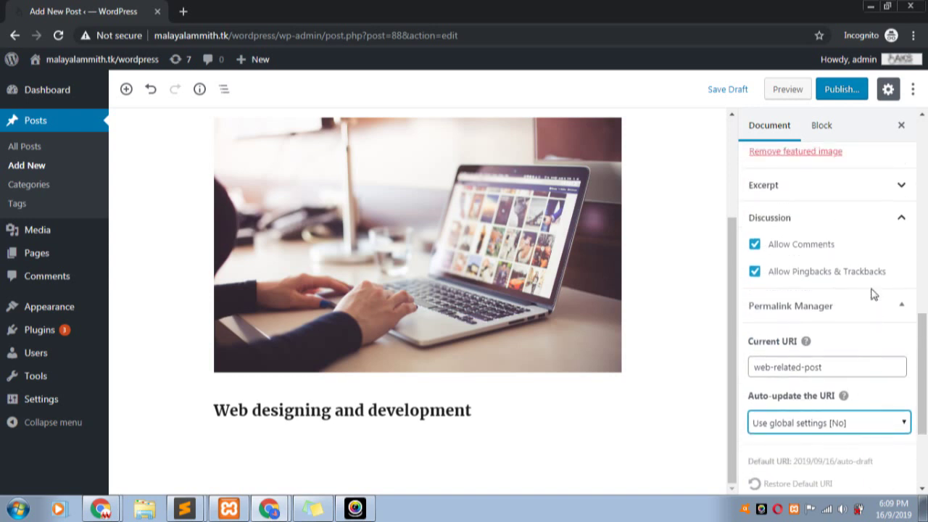
{"action": "scroll", "coordinate": [874, 387], "scroll_direction": "down", "scroll_amount": 2}
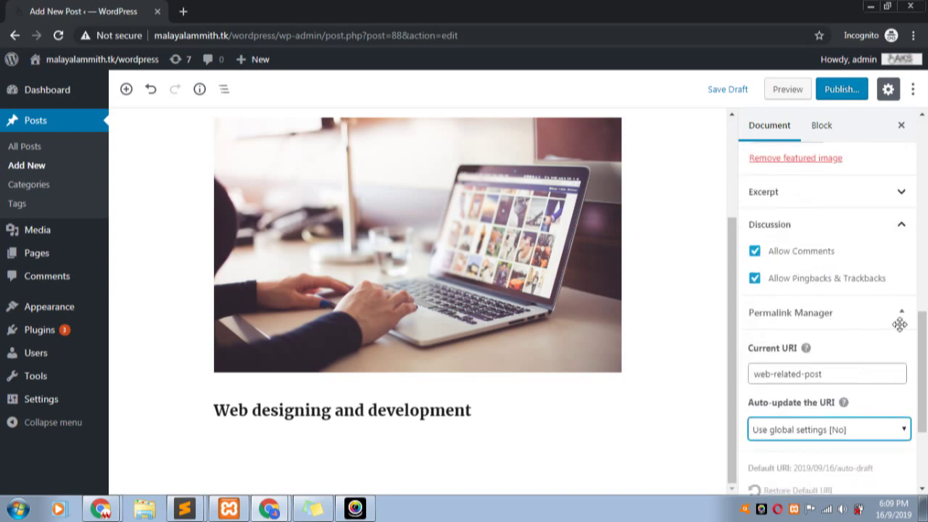
Step: Publish the post immediately with public visibility
{"action": "scroll", "coordinate": [899, 315], "scroll_direction": "up", "scroll_amount": 8}
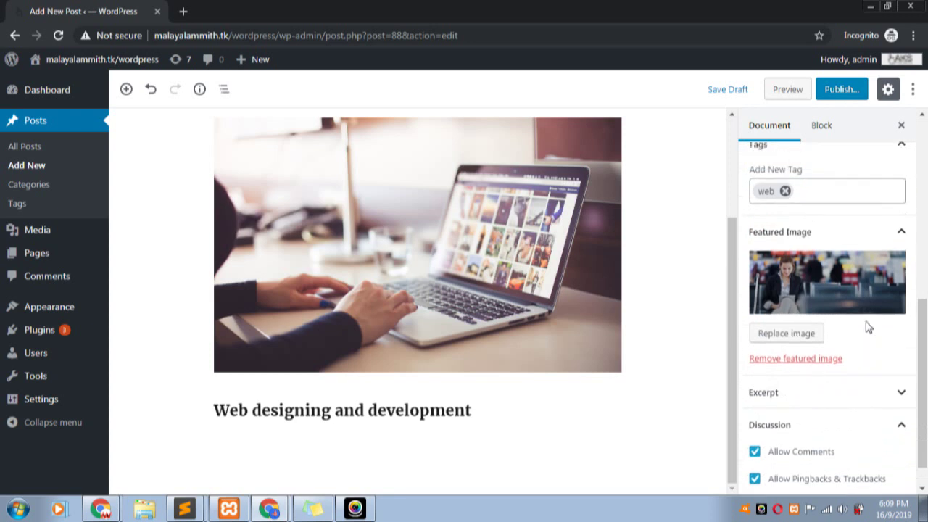
{"action": "scroll", "coordinate": [834, 290], "scroll_direction": "up", "scroll_amount": 3}
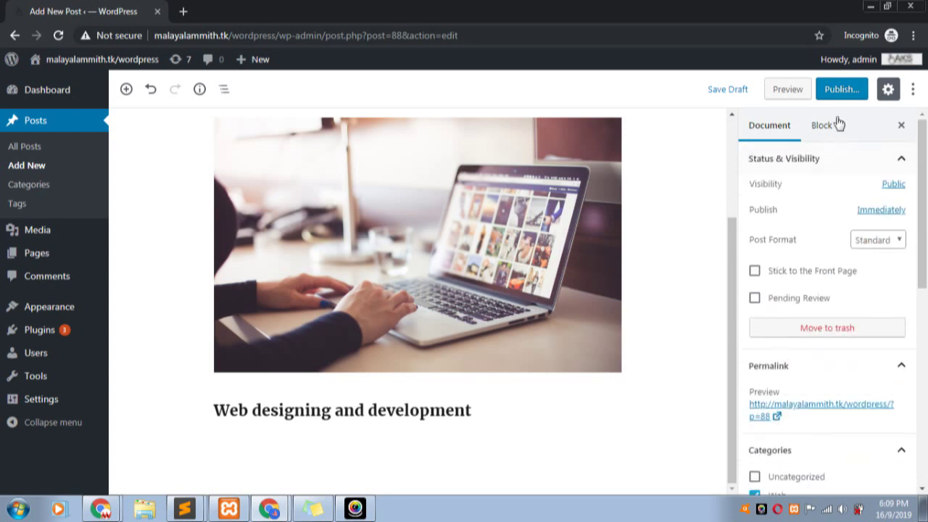
{"action": "left_click", "coordinate": [841, 89]}
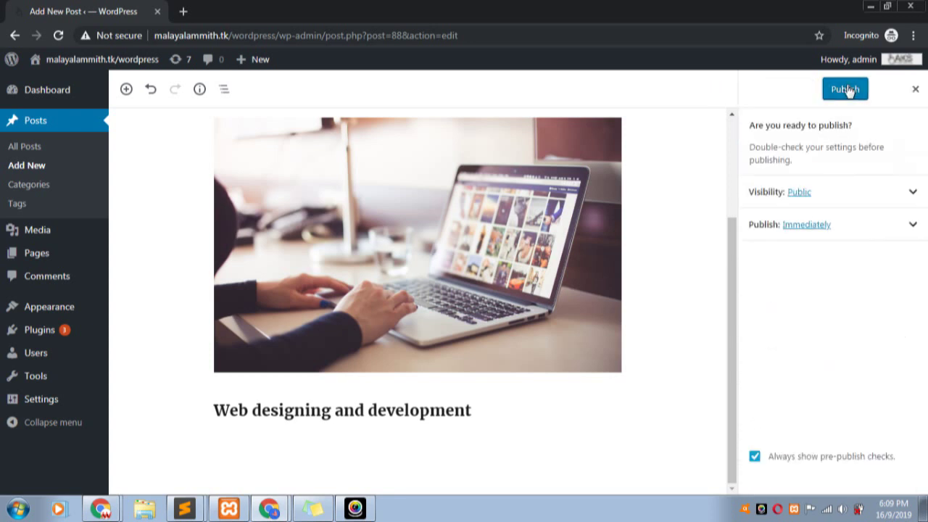
{"action": "left_click", "coordinate": [846, 90]}
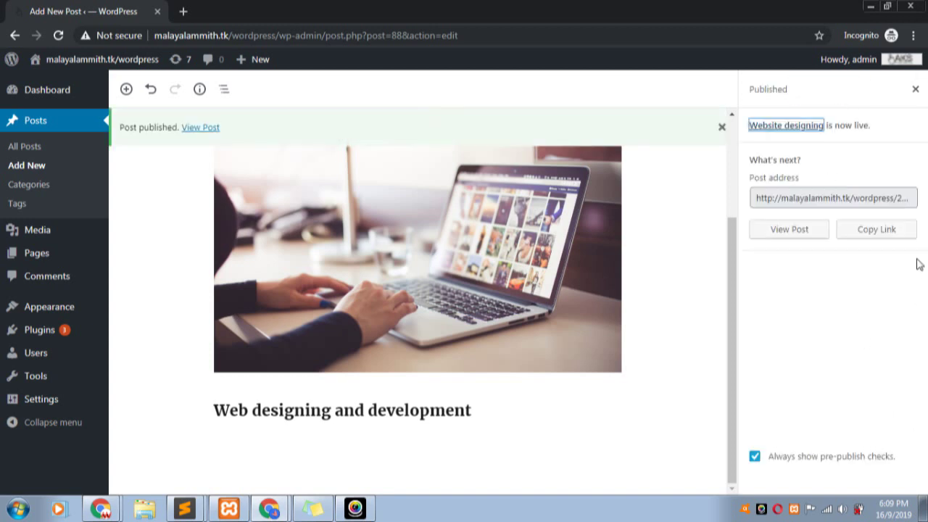
Step: Select the published post's address to view it, and close the publishing summary
{"action": "left_click", "coordinate": [880, 200]}
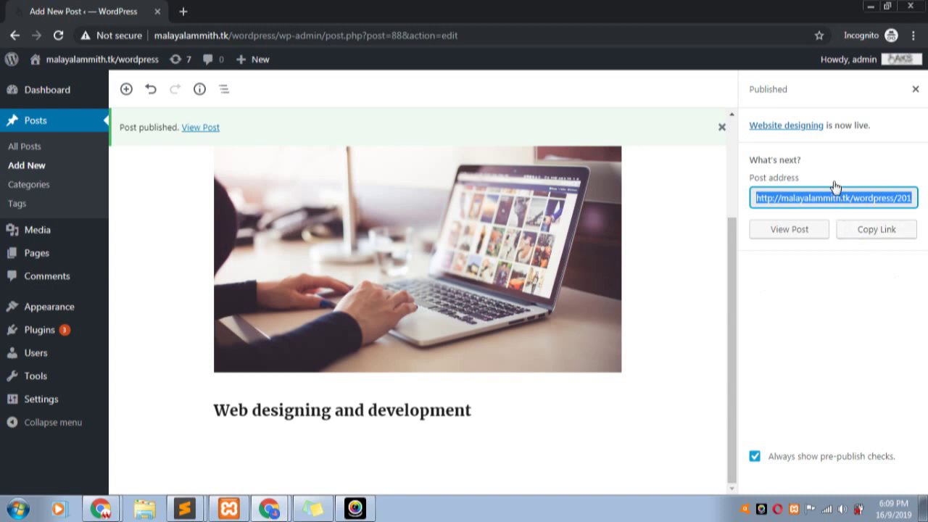
{"action": "left_click", "coordinate": [509, 191]}
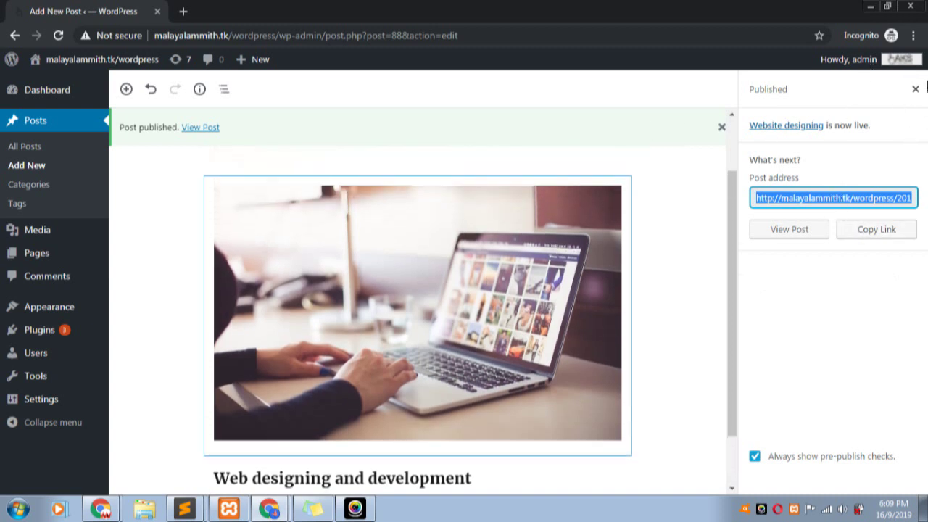
{"action": "left_click", "coordinate": [915, 91]}
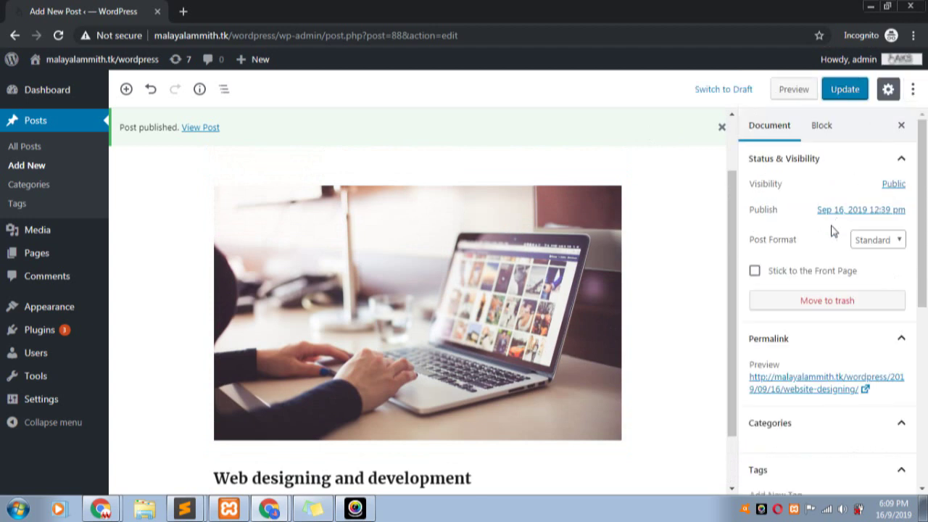
Step: Review the published post's document settings, expanding Permalink Manager to compare its current URI with the permalink preview
{"action": "scroll", "coordinate": [857, 339], "scroll_direction": "down", "scroll_amount": 1}
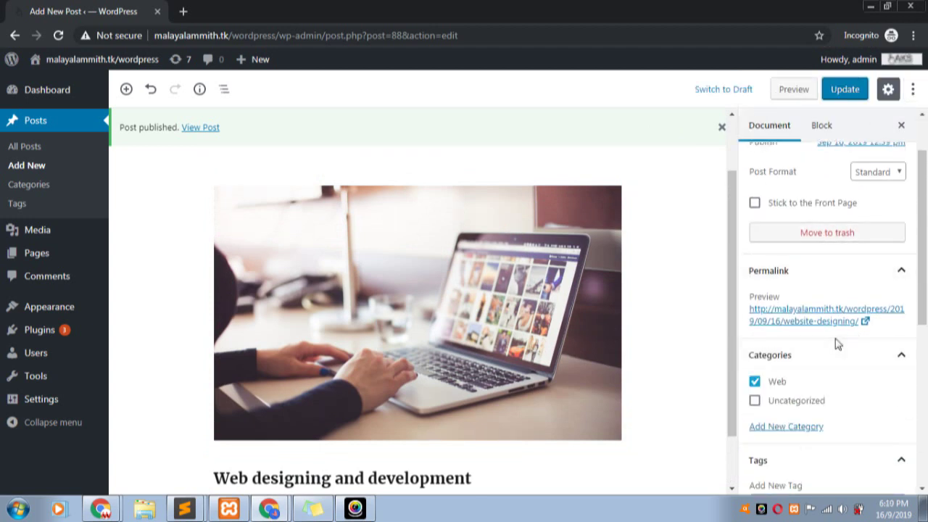
{"action": "scroll", "coordinate": [837, 344], "scroll_direction": "down", "scroll_amount": 3}
{"action": "scroll", "coordinate": [835, 343], "scroll_direction": "down", "scroll_amount": 2}
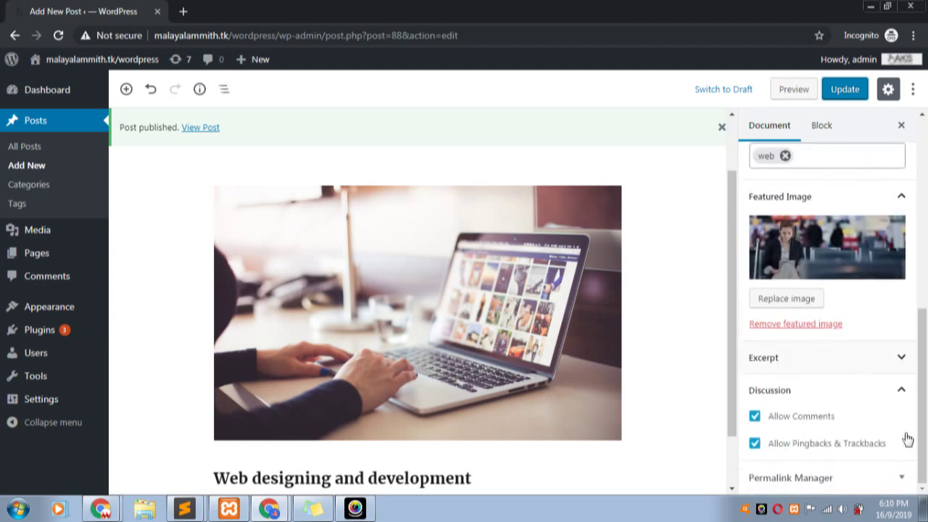
{"action": "left_click", "coordinate": [898, 478]}
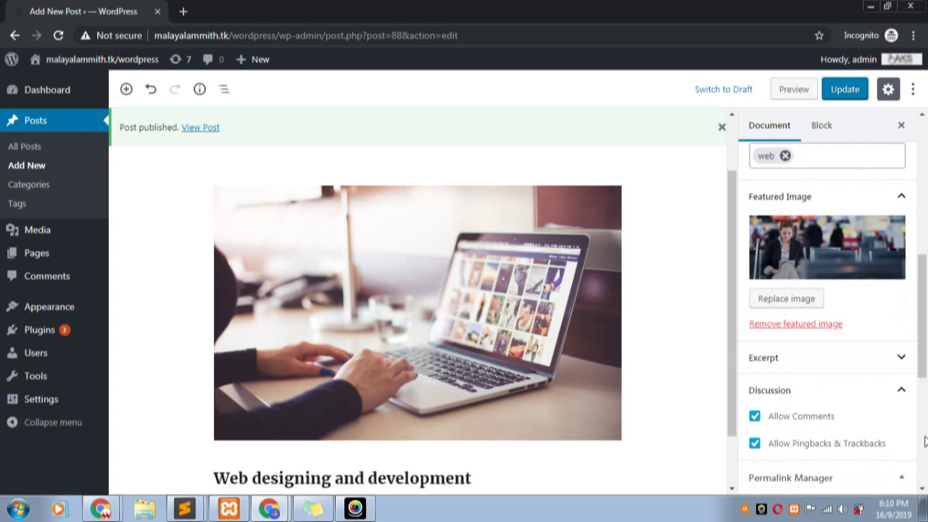
{"action": "scroll", "coordinate": [921, 464], "scroll_direction": "down", "scroll_amount": 5}
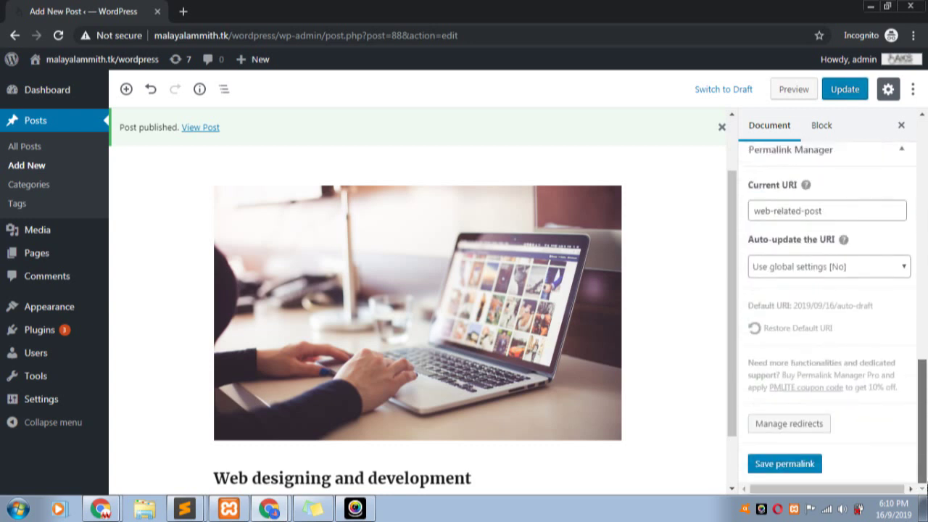
{"action": "scroll", "coordinate": [840, 369], "scroll_direction": "up", "scroll_amount": 10}
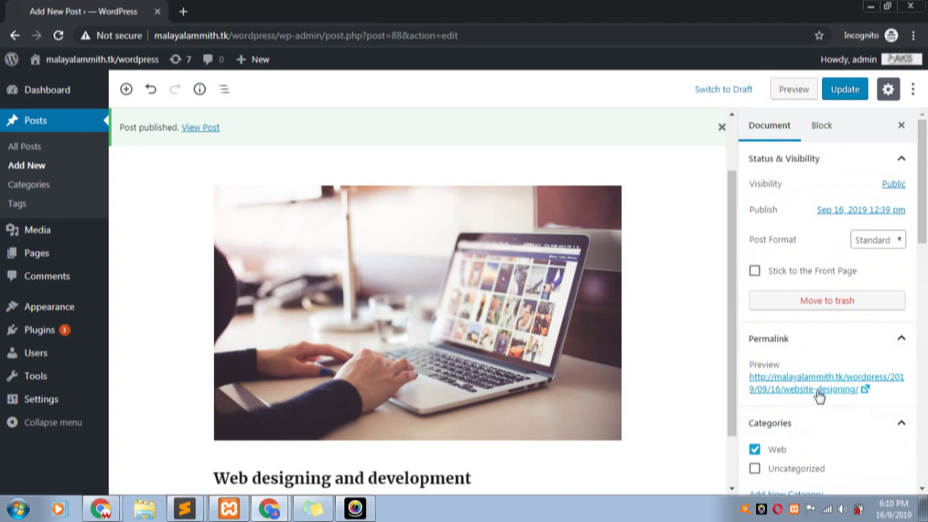
Step: View the published post from its permalink preview, check the custom URI in its address, and return to the post editor
{"action": "left_click", "coordinate": [830, 385]}
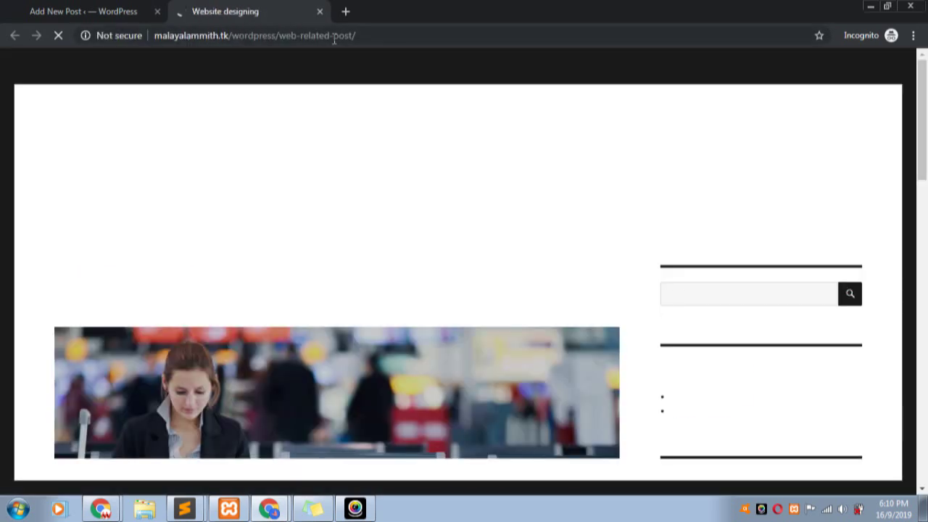
{"action": "left_click_drag", "start_coordinate": [364, 36], "coordinate": [278, 40]}
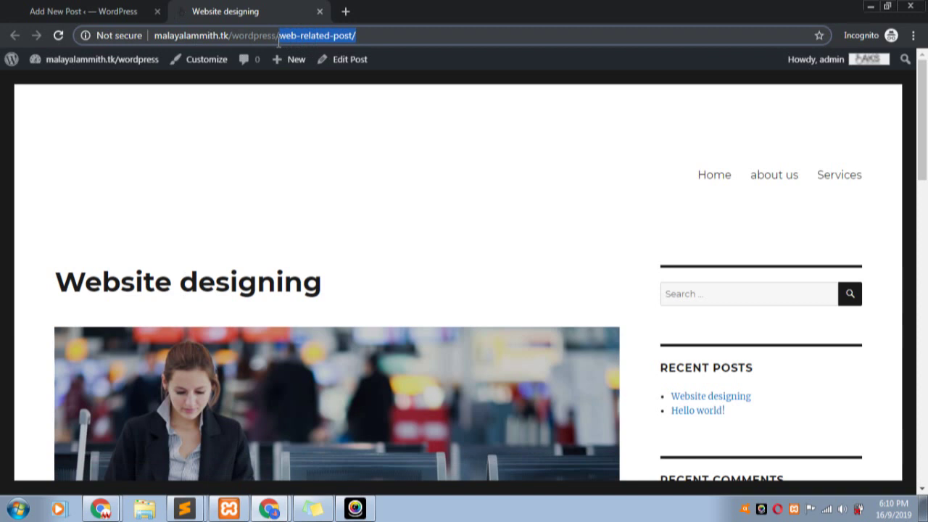
{"action": "left_click", "coordinate": [390, 38]}
{"action": "left_click", "coordinate": [67, 9]}
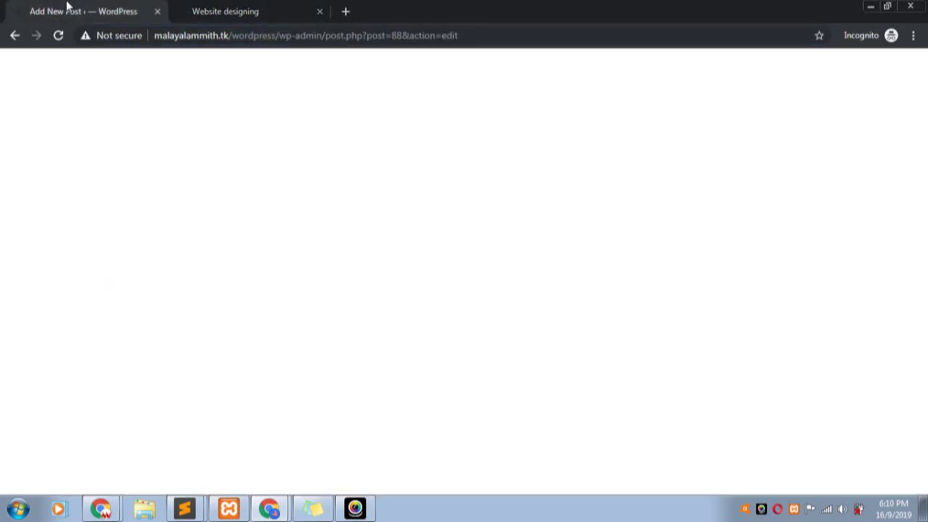
Step: Switch to the public site window, reload the Web Designing & Development page, and examine its title, image and sidebar lists
{"action": "left_click", "coordinate": [269, 507]}
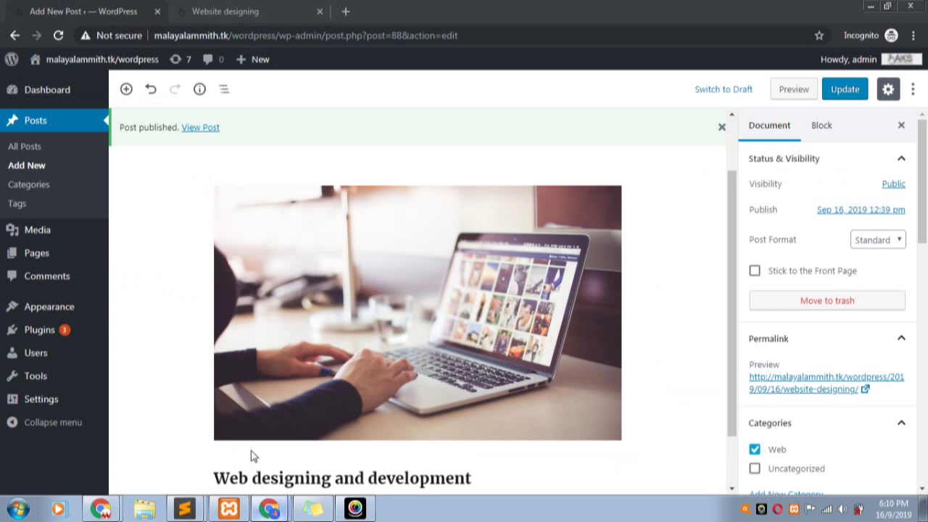
{"action": "left_click", "coordinate": [269, 507]}
{"action": "scroll", "coordinate": [296, 239], "scroll_direction": "up", "scroll_amount": 3}
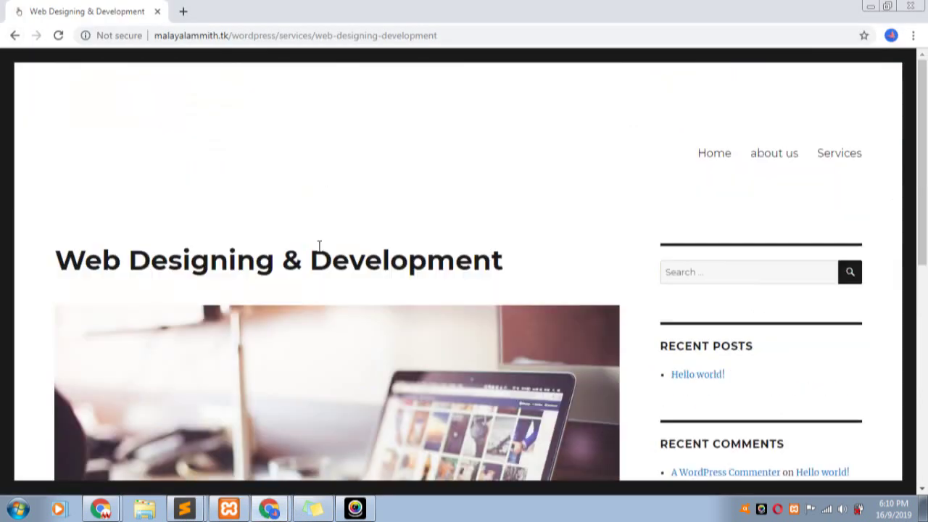
{"action": "key", "text": "F5"}
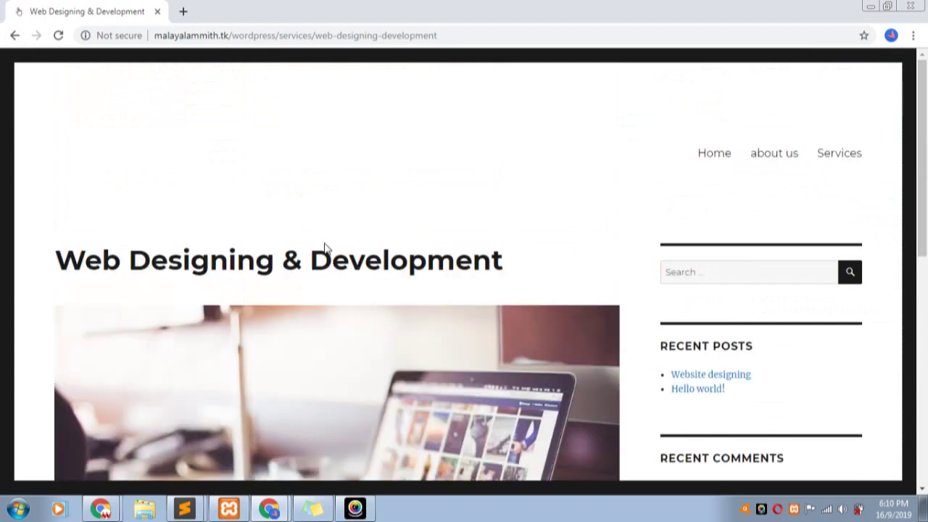
{"action": "scroll", "coordinate": [341, 250], "scroll_direction": "down", "scroll_amount": 2}
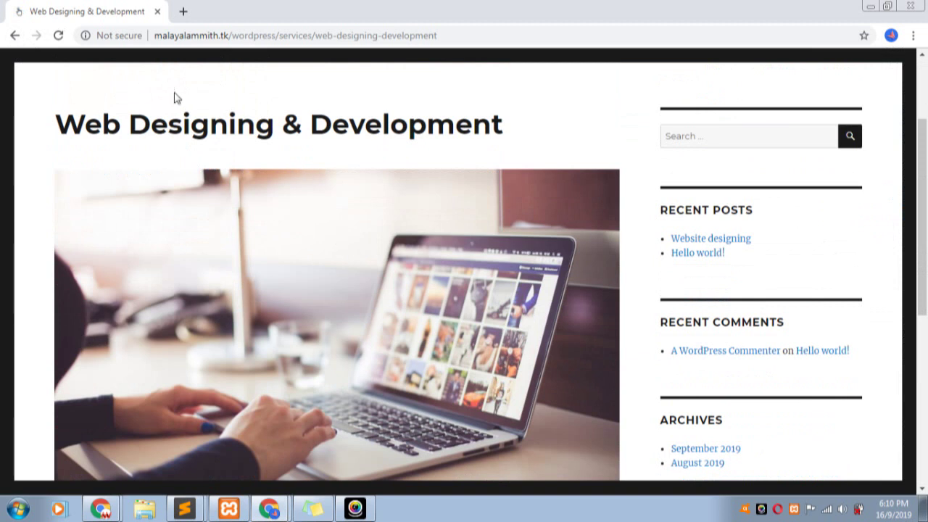
{"action": "left_click_drag", "start_coordinate": [64, 123], "coordinate": [464, 127]}
{"action": "scroll", "coordinate": [459, 128], "scroll_direction": "down", "scroll_amount": 5}
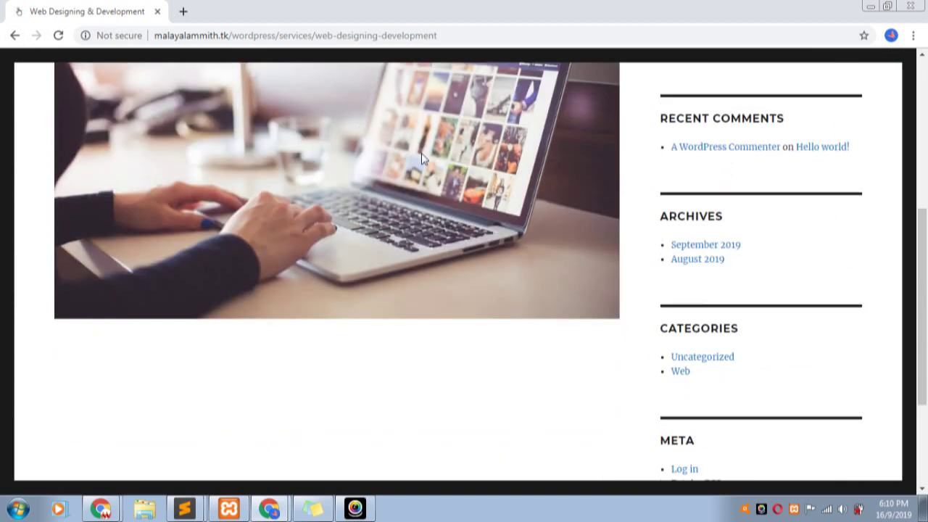
{"action": "scroll", "coordinate": [367, 263], "scroll_direction": "up", "scroll_amount": 7}
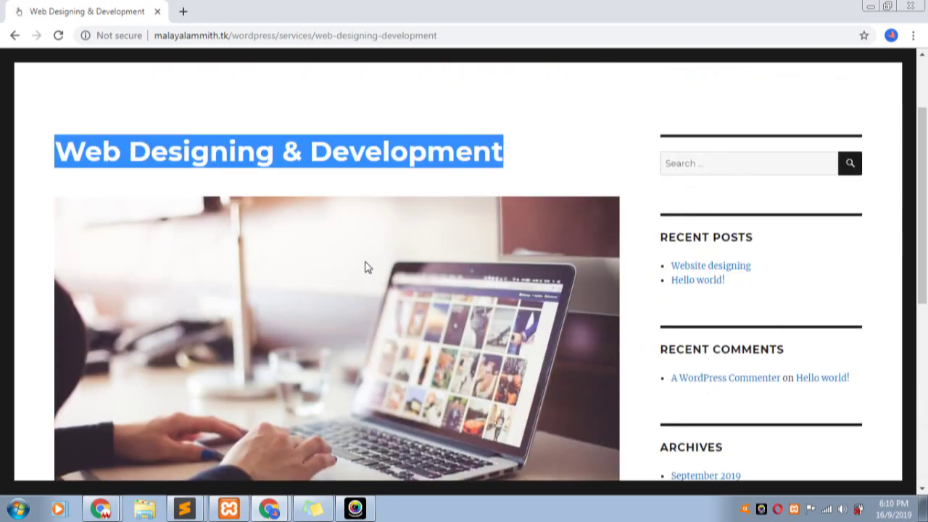
Step: Open the site's Home page and look over the posts displayed on it
{"action": "left_click", "coordinate": [714, 153]}
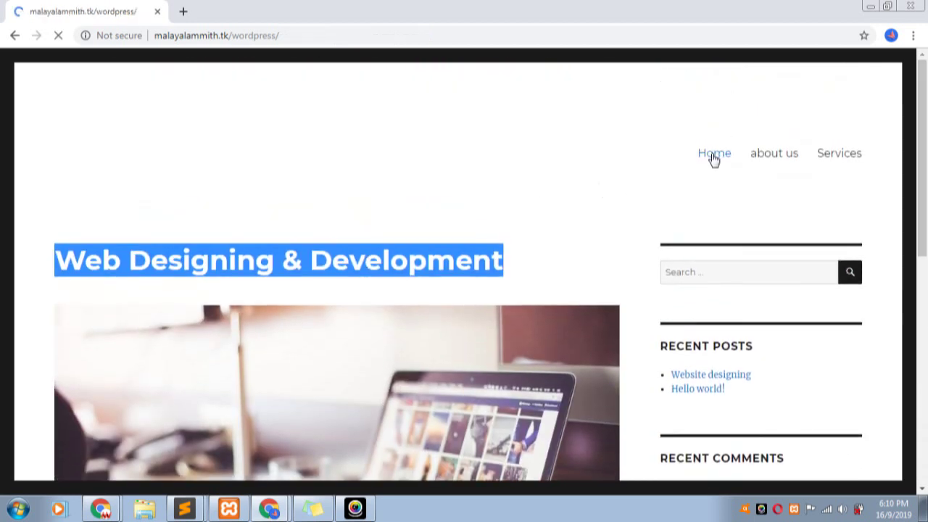
{"action": "scroll", "coordinate": [582, 180], "scroll_direction": "down", "scroll_amount": 3}
{"action": "scroll", "coordinate": [582, 180], "scroll_direction": "down", "scroll_amount": 6}
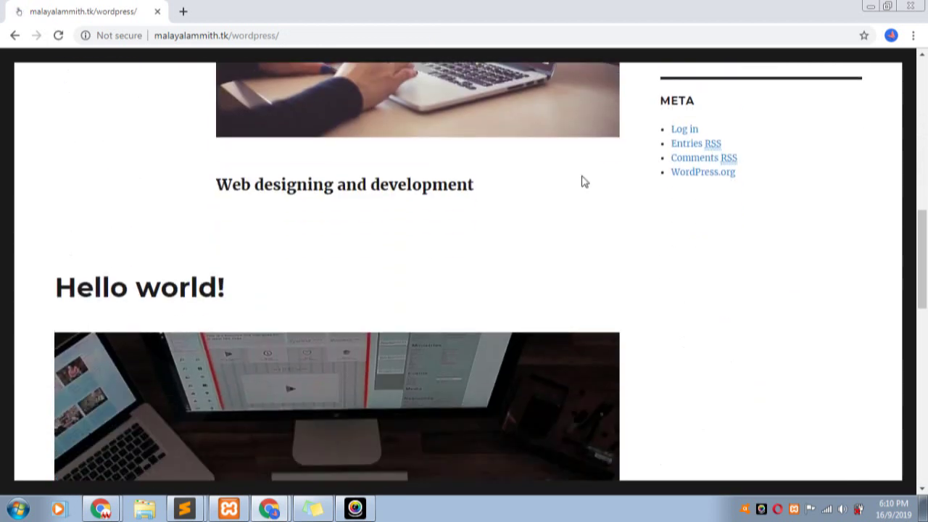
{"action": "scroll", "coordinate": [582, 182], "scroll_direction": "down", "scroll_amount": 1}
{"action": "scroll", "coordinate": [582, 181], "scroll_direction": "up", "scroll_amount": 7}
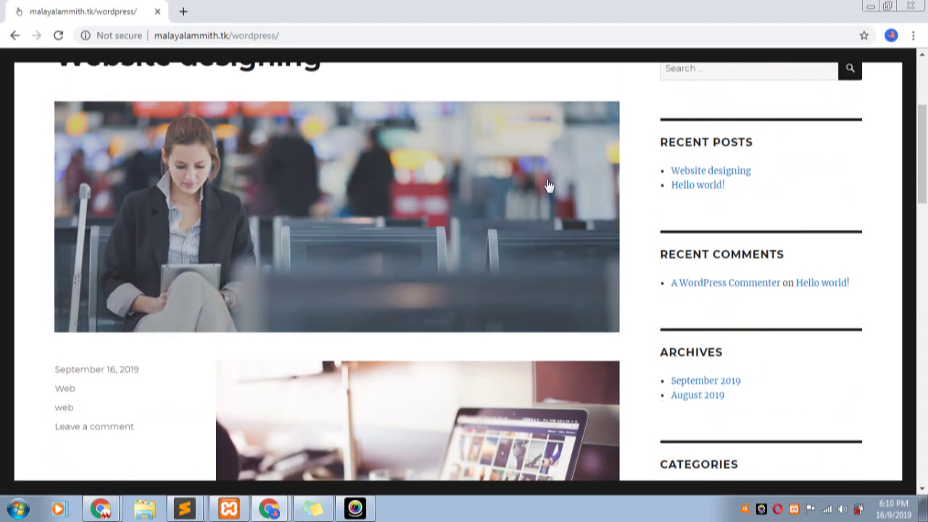
{"action": "scroll", "coordinate": [573, 182], "scroll_direction": "up", "scroll_amount": 3}
Step: Examine the "Website designing" post on the home page, including its title, featured image, category, tag and content
{"action": "left_click_drag", "start_coordinate": [366, 262], "coordinate": [2, 261]}
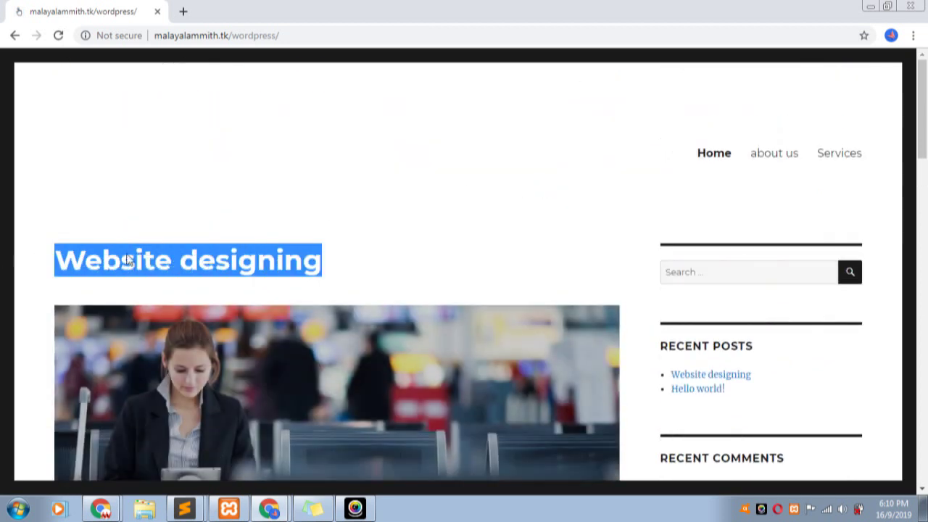
{"action": "scroll", "coordinate": [292, 232], "scroll_direction": "down", "scroll_amount": 1}
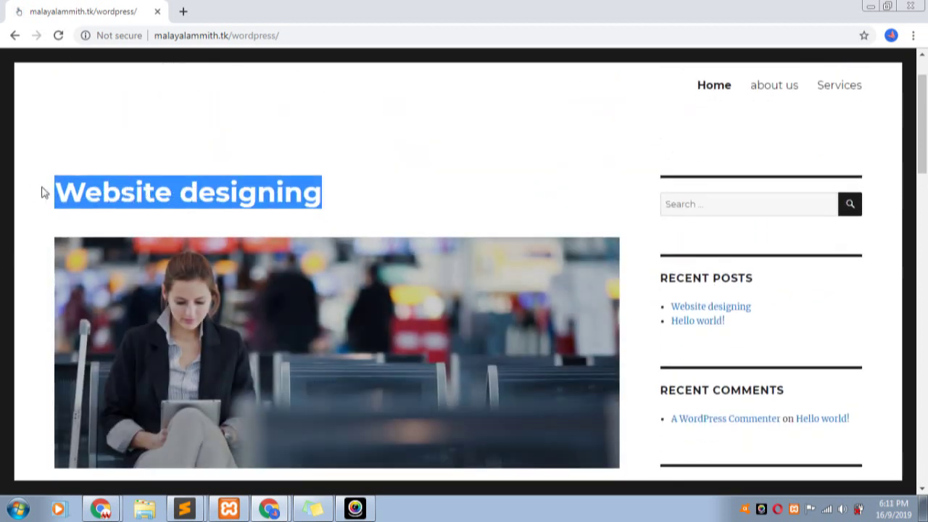
{"action": "scroll", "coordinate": [205, 239], "scroll_direction": "down", "scroll_amount": 2}
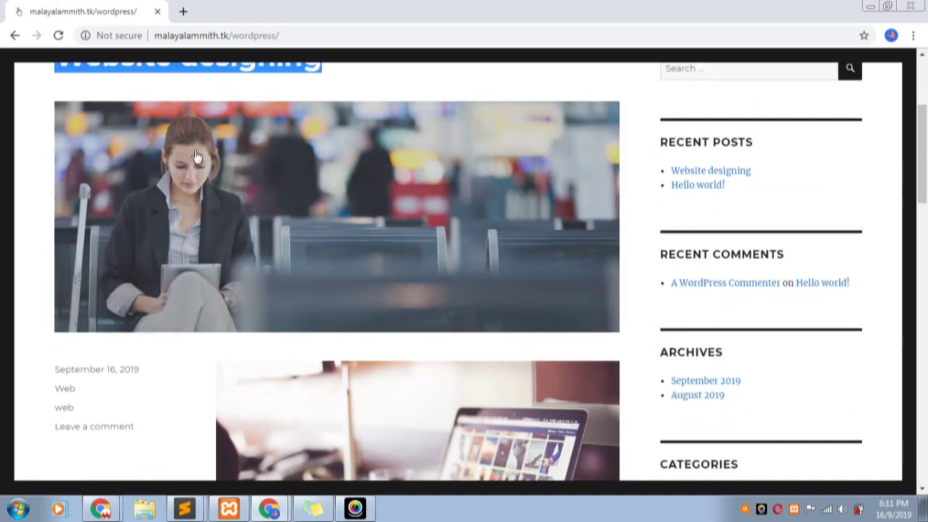
{"action": "scroll", "coordinate": [239, 231], "scroll_direction": "down", "scroll_amount": 3}
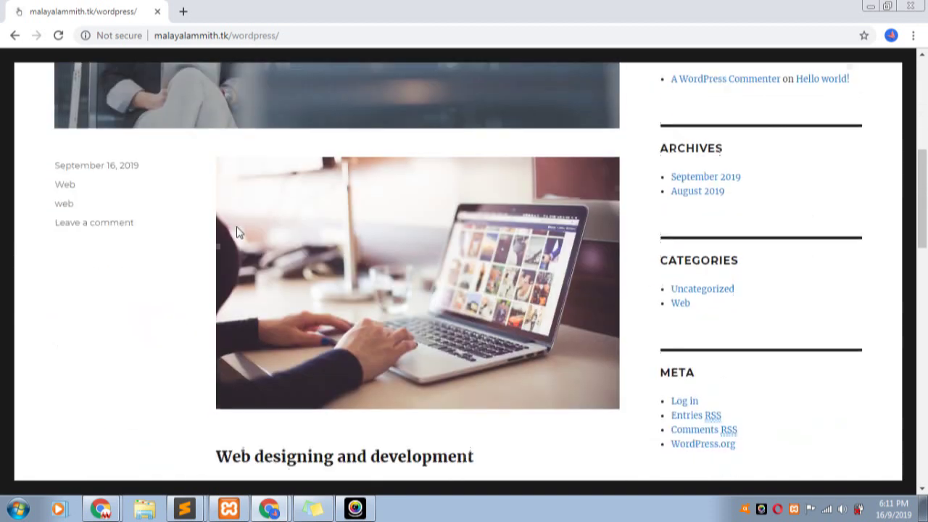
{"action": "scroll", "coordinate": [388, 253], "scroll_direction": "down", "scroll_amount": 3}
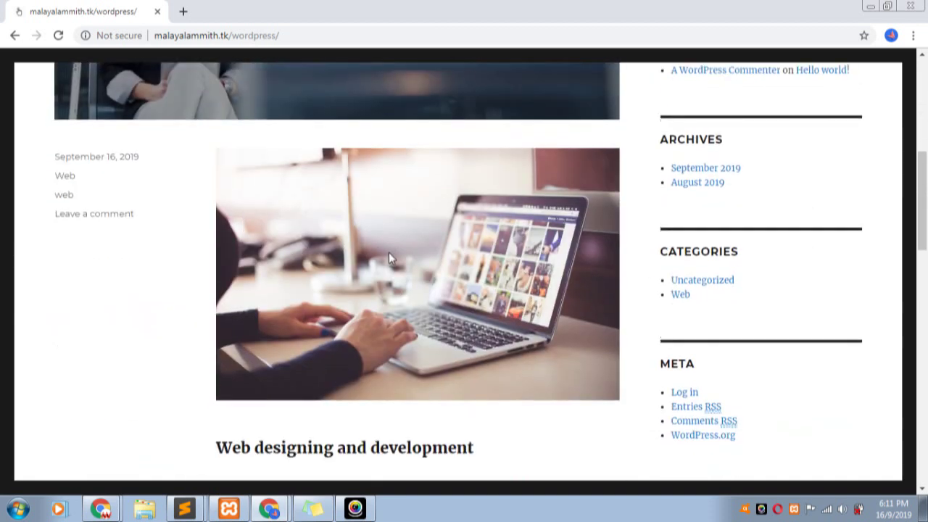
{"action": "scroll", "coordinate": [394, 243], "scroll_direction": "up", "scroll_amount": 10}
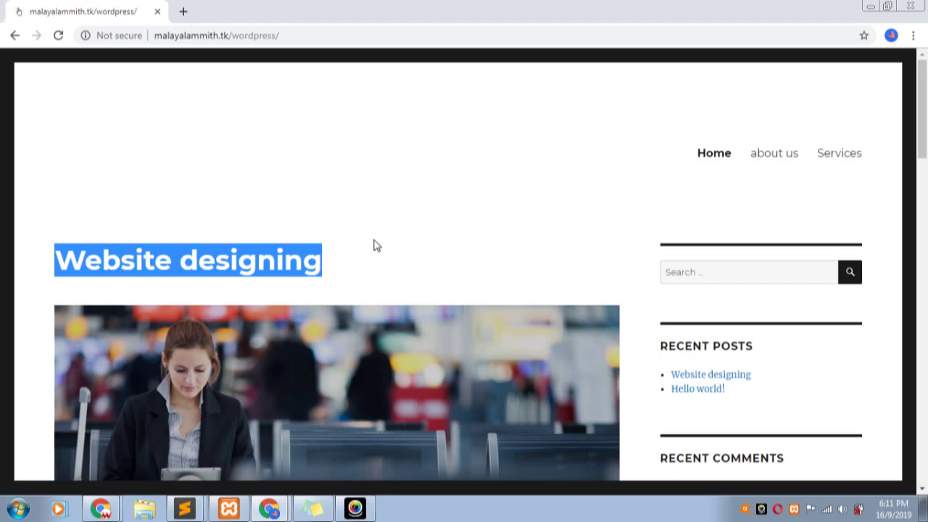
{"action": "scroll", "coordinate": [374, 245], "scroll_direction": "down", "scroll_amount": 4}
{"action": "scroll", "coordinate": [244, 277], "scroll_direction": "down", "scroll_amount": 2}
{"action": "scroll", "coordinate": [346, 300], "scroll_direction": "up", "scroll_amount": 5}
{"action": "scroll", "coordinate": [312, 322], "scroll_direction": "down", "scroll_amount": 8}
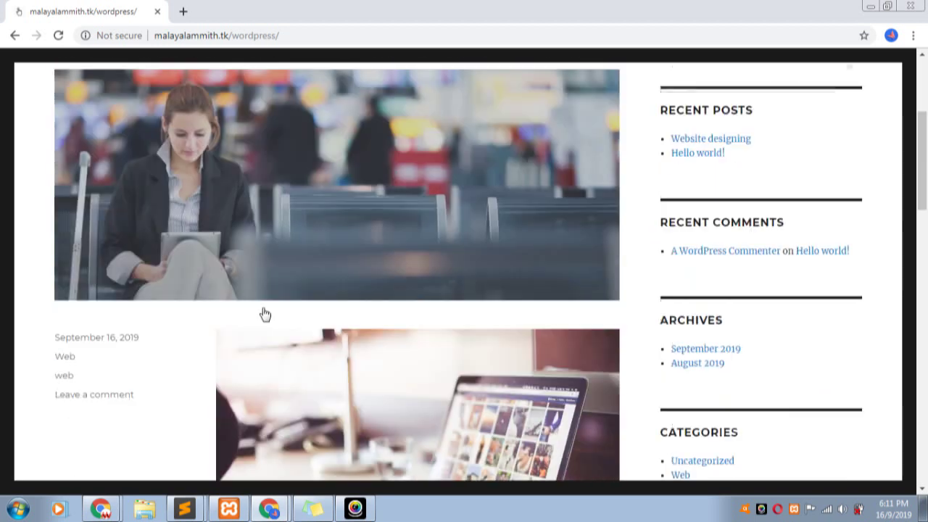
{"action": "scroll", "coordinate": [279, 316], "scroll_direction": "up", "scroll_amount": 5}
{"action": "scroll", "coordinate": [284, 311], "scroll_direction": "up", "scroll_amount": 5}
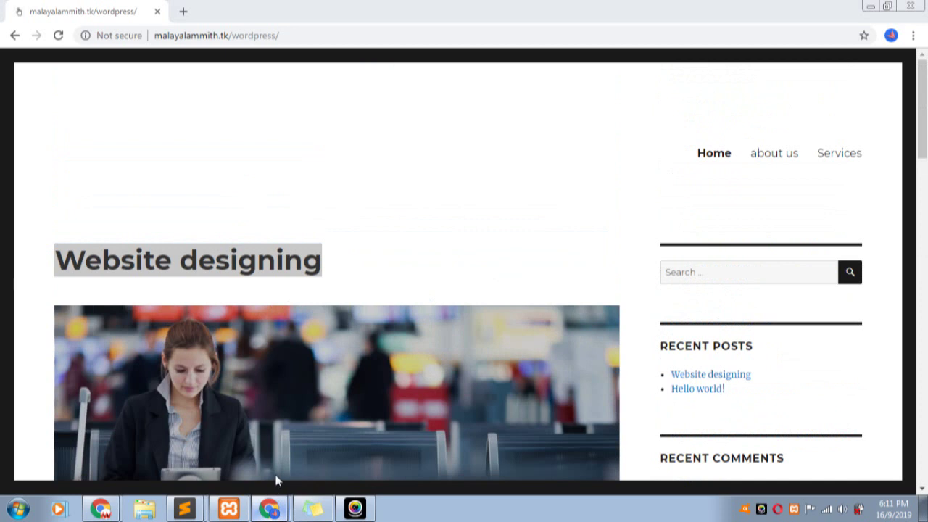
Step: Return to the WordPress admin window and open the list of all posts in a new tab
{"action": "left_click", "coordinate": [269, 507]}
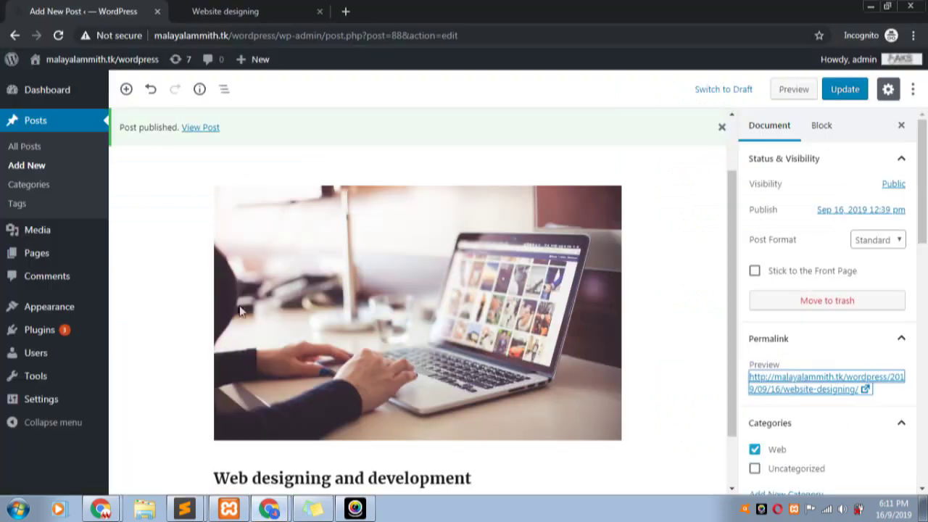
{"action": "right_click", "coordinate": [14, 148]}
{"action": "left_click", "coordinate": [58, 154]}
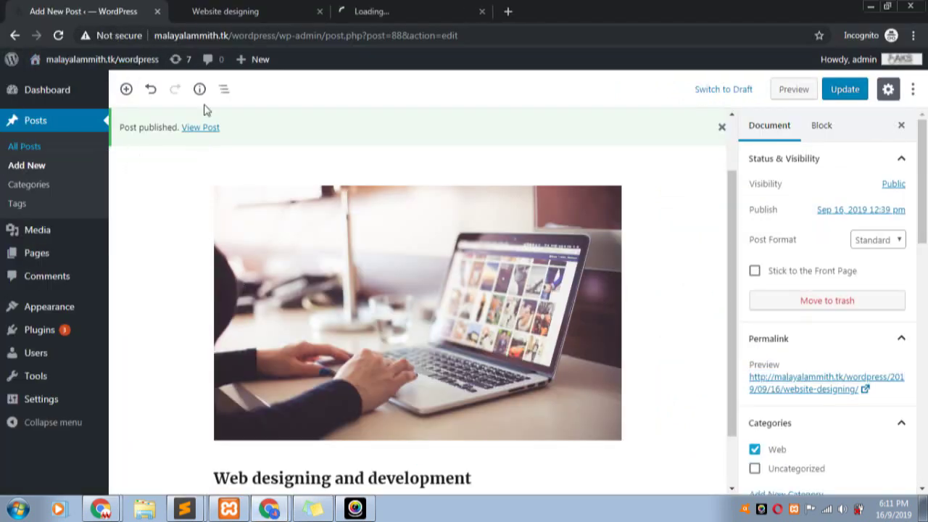
{"action": "left_click", "coordinate": [406, 9]}
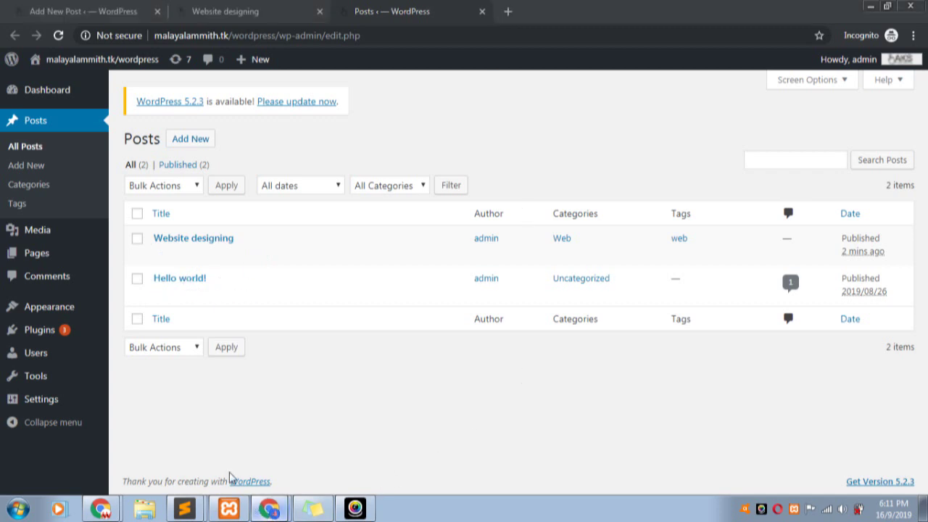
Step: Review the public home page down to its footer to compare its posts with the admin list, and return to the admin window
{"action": "key", "text": "alt+Tab"}
{"action": "scroll", "coordinate": [342, 258], "scroll_direction": "down", "scroll_amount": 7}
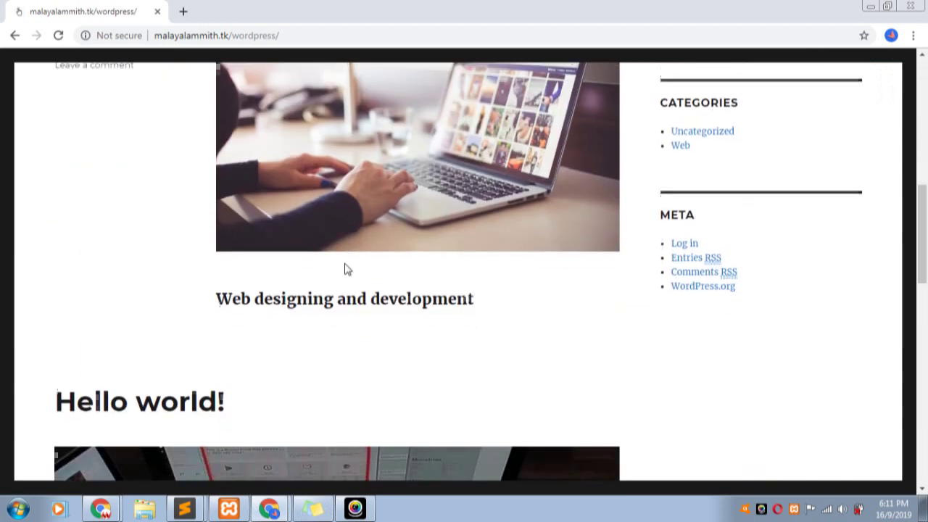
{"action": "scroll", "coordinate": [345, 269], "scroll_direction": "down", "scroll_amount": 10}
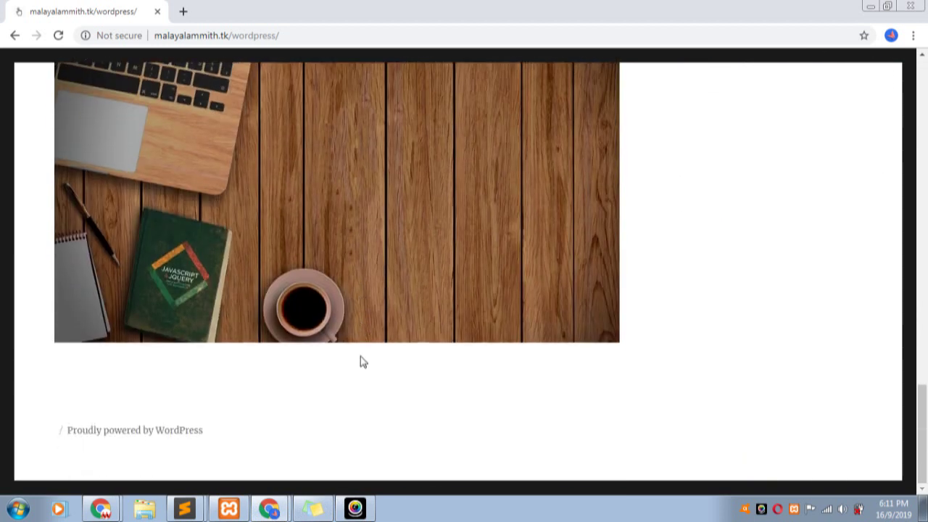
{"action": "scroll", "coordinate": [363, 362], "scroll_direction": "up", "scroll_amount": 15}
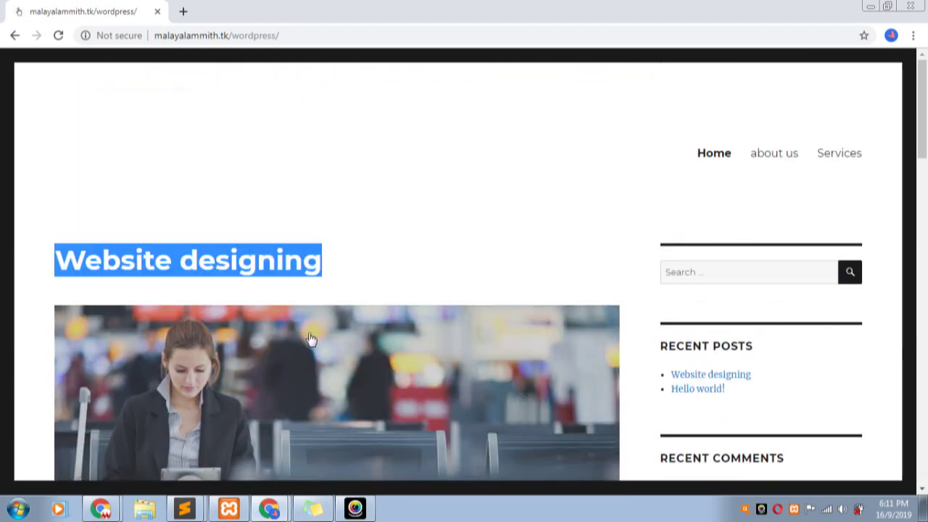
{"action": "left_click", "coordinate": [268, 511]}
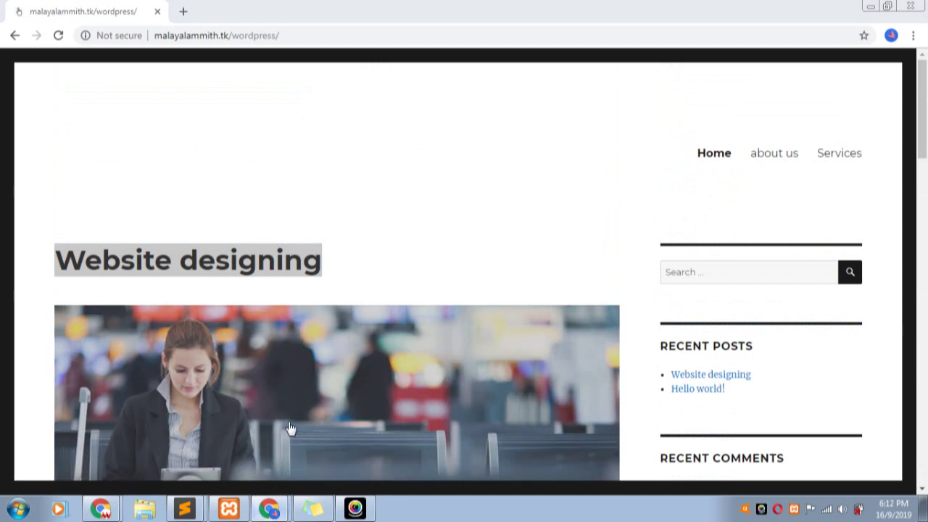
{"action": "left_click", "coordinate": [269, 504]}
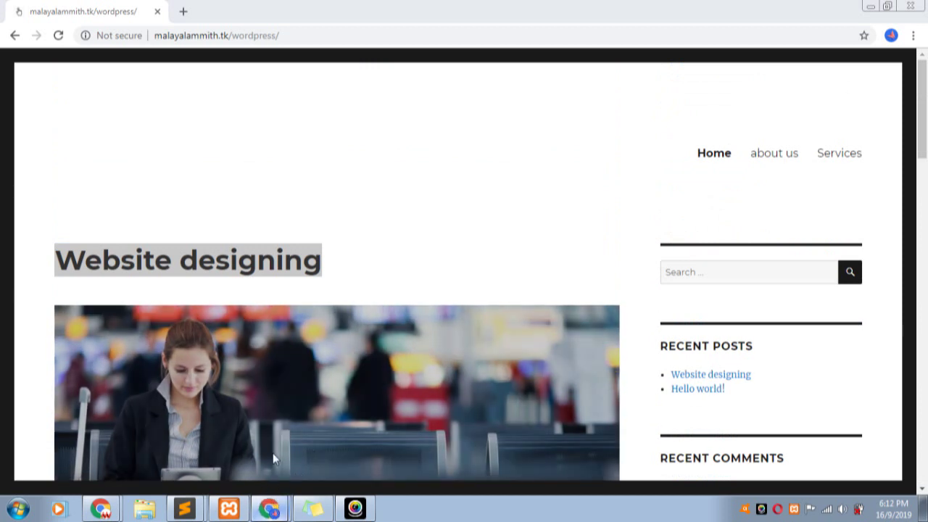
{"action": "left_click", "coordinate": [269, 508]}
{"action": "left_click", "coordinate": [240, 454]}
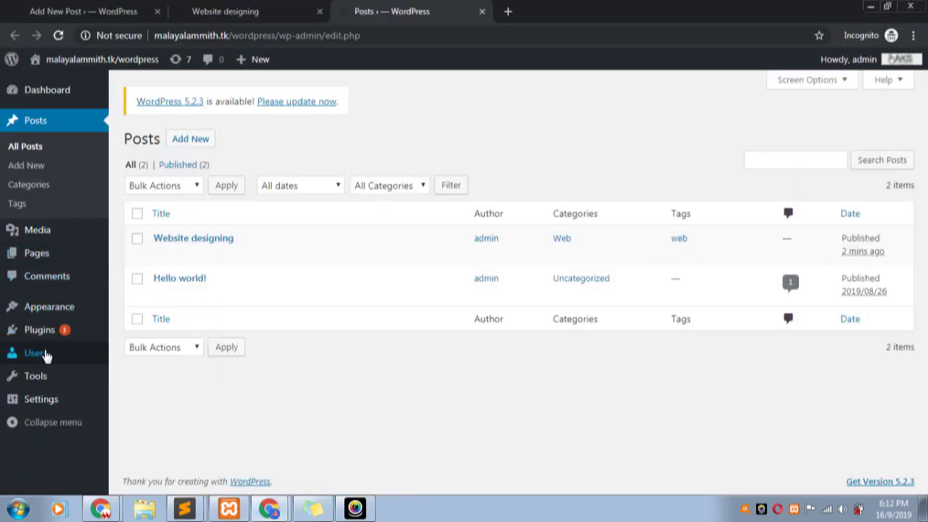
Step: Open the theme customizer, leave its Header Image section, and open Homepage Settings
{"action": "mouse_move", "coordinate": [45, 350]}
{"action": "left_click", "coordinate": [45, 312]}
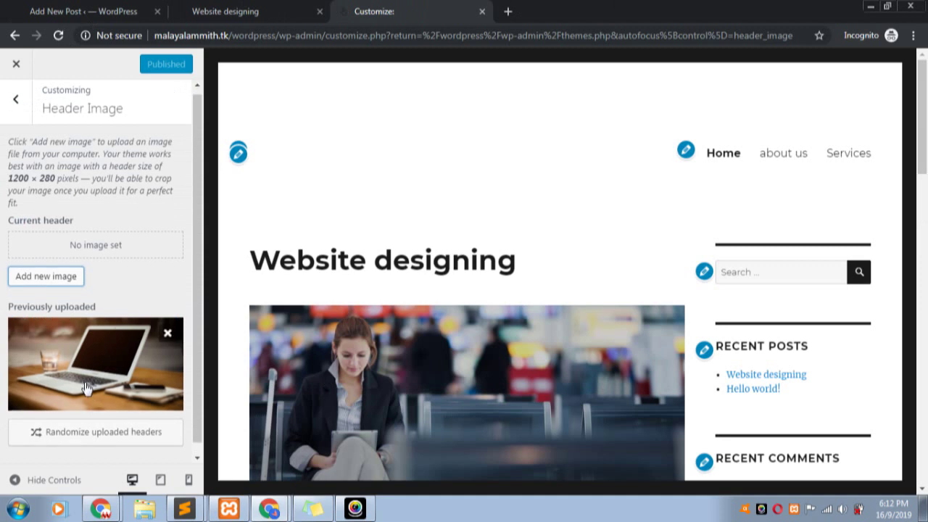
{"action": "left_click", "coordinate": [15, 99]}
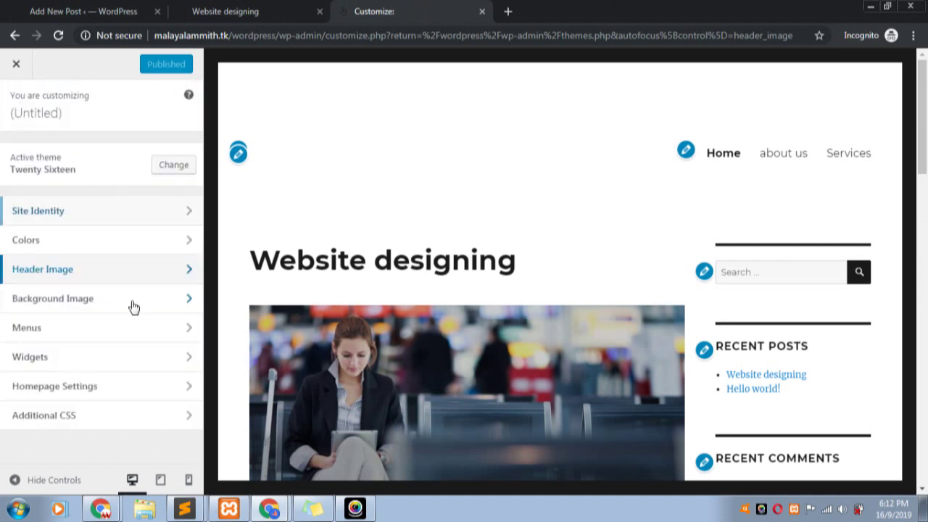
{"action": "left_click", "coordinate": [186, 389]}
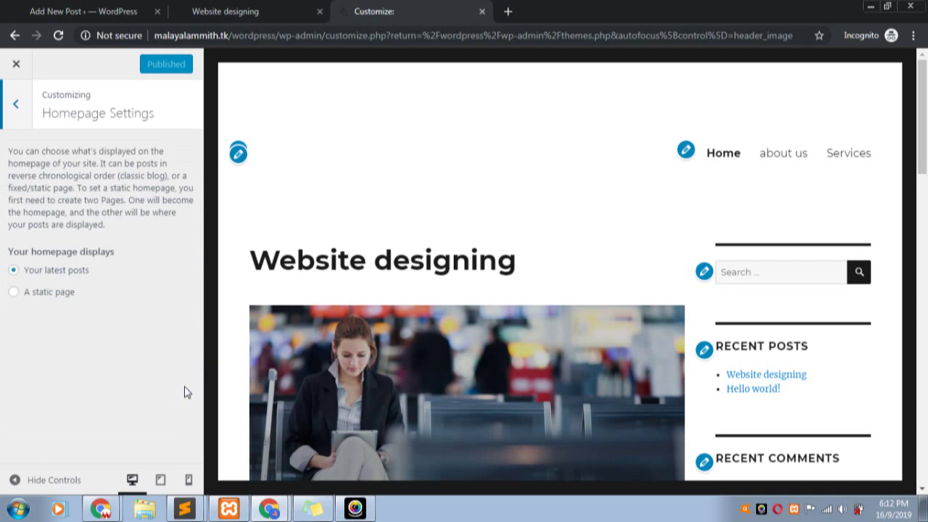
Step: Set the homepage to display a static page, using Sample Page as the homepage
{"action": "left_click", "coordinate": [14, 293]}
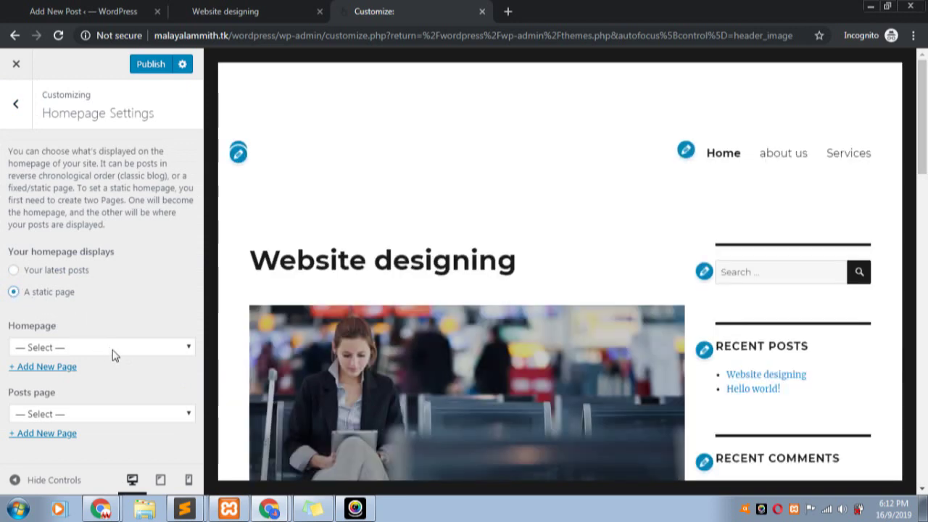
{"action": "left_click", "coordinate": [114, 353]}
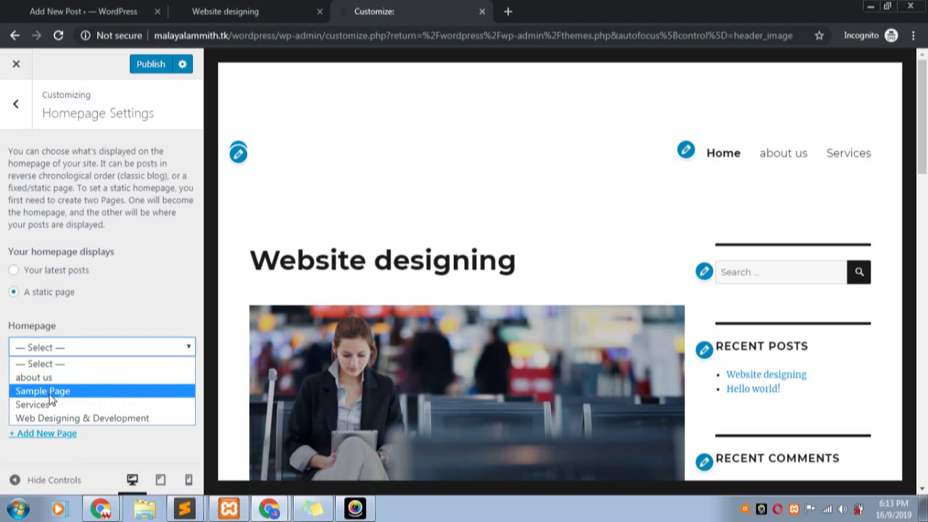
{"action": "left_click", "coordinate": [49, 395]}
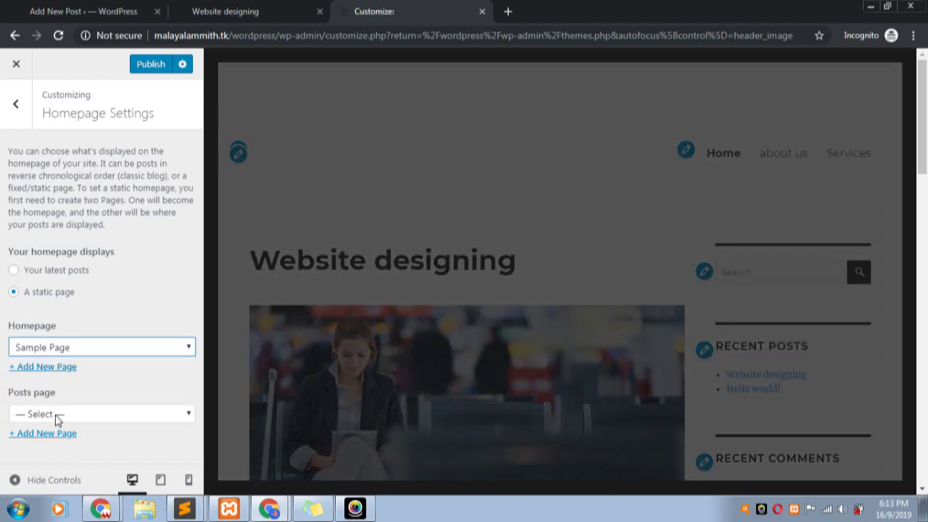
Step: Examine the pages offered for the Posts page without assigning one, and look through the Sample Page homepage preview
{"action": "left_click", "coordinate": [65, 415]}
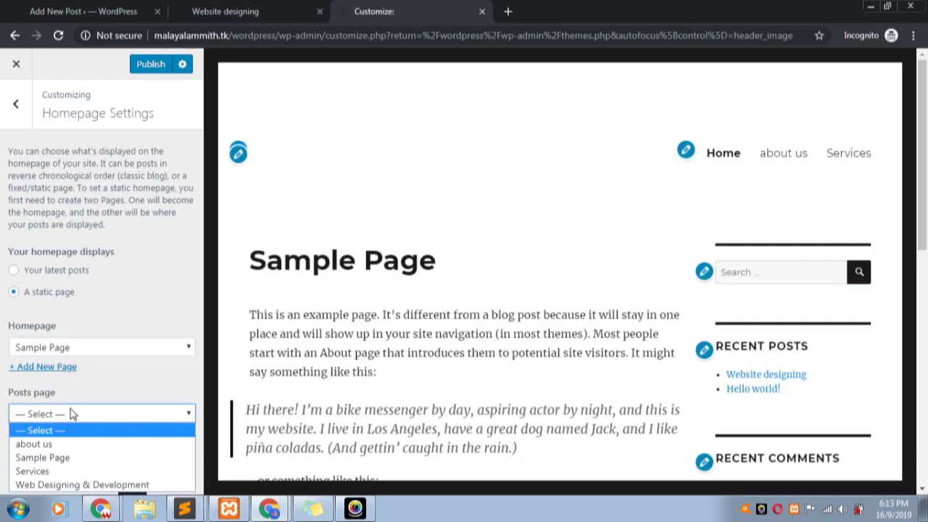
{"action": "left_click", "coordinate": [538, 274]}
{"action": "scroll", "coordinate": [698, 234], "scroll_direction": "down", "scroll_amount": 10}
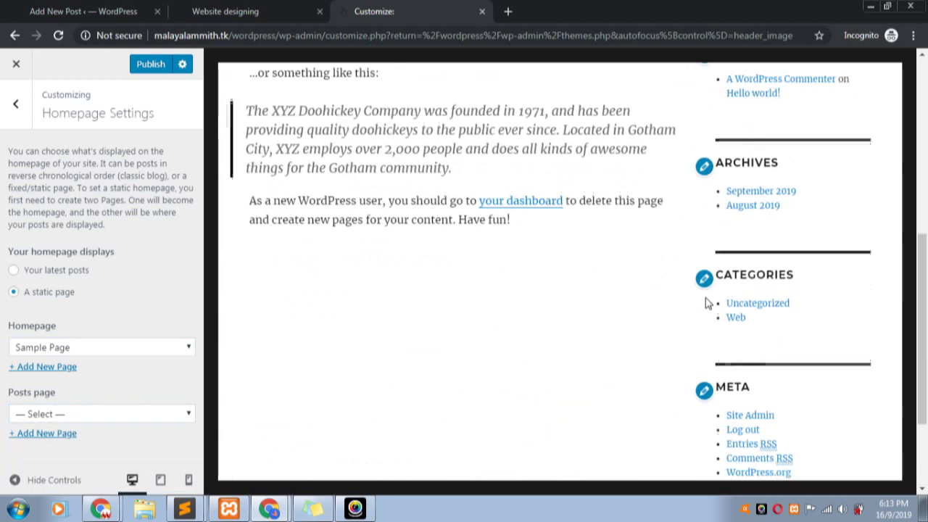
{"action": "scroll", "coordinate": [609, 308], "scroll_direction": "up", "scroll_amount": 10}
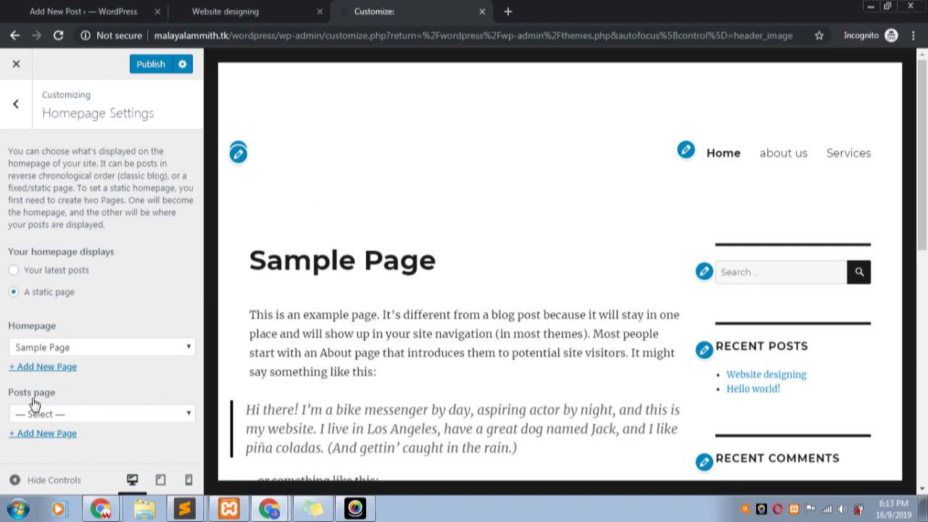
{"action": "left_click", "coordinate": [73, 415]}
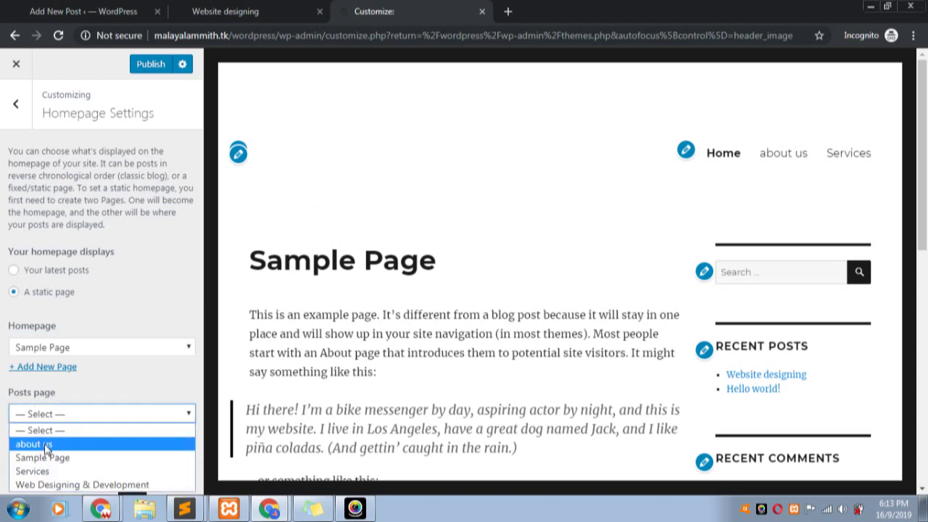
{"action": "left_click", "coordinate": [81, 395]}
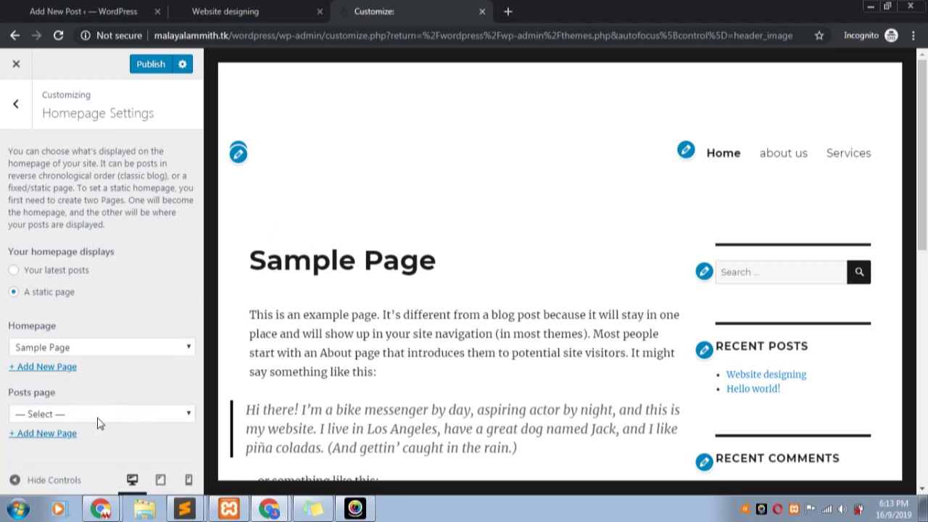
{"action": "left_click", "coordinate": [124, 414]}
{"action": "left_click", "coordinate": [138, 391]}
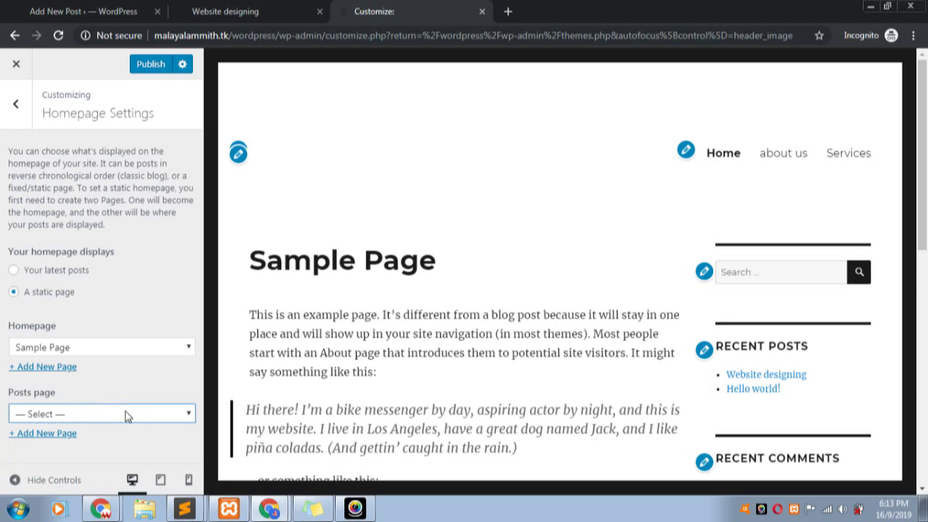
{"action": "left_click", "coordinate": [128, 415]}
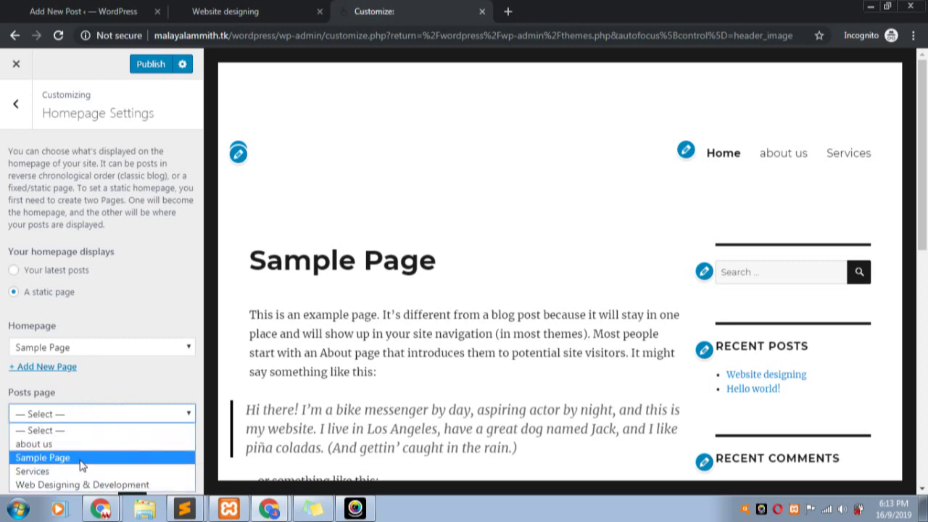
{"action": "left_click", "coordinate": [88, 392]}
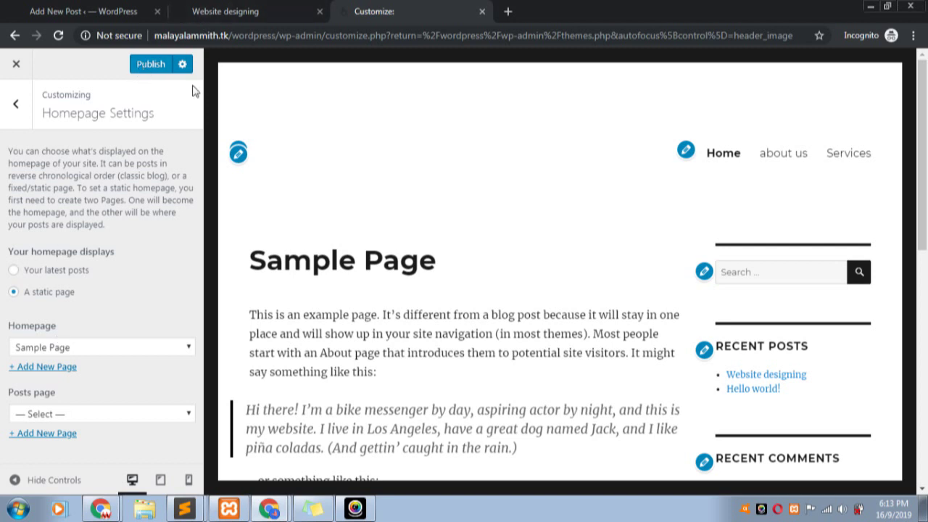
Step: Publish the homepage settings, and reload the public home page in the other browser window to check its content
{"action": "left_click", "coordinate": [160, 68]}
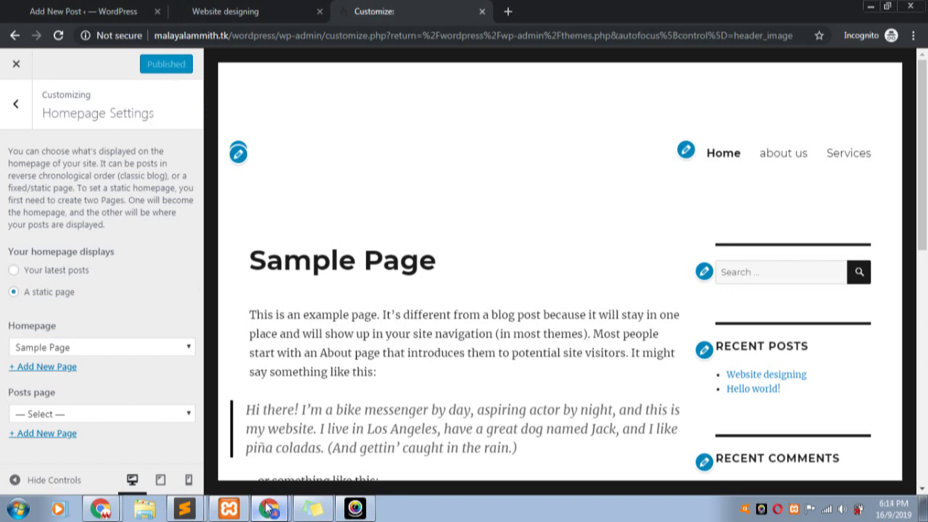
{"action": "left_click", "coordinate": [266, 510]}
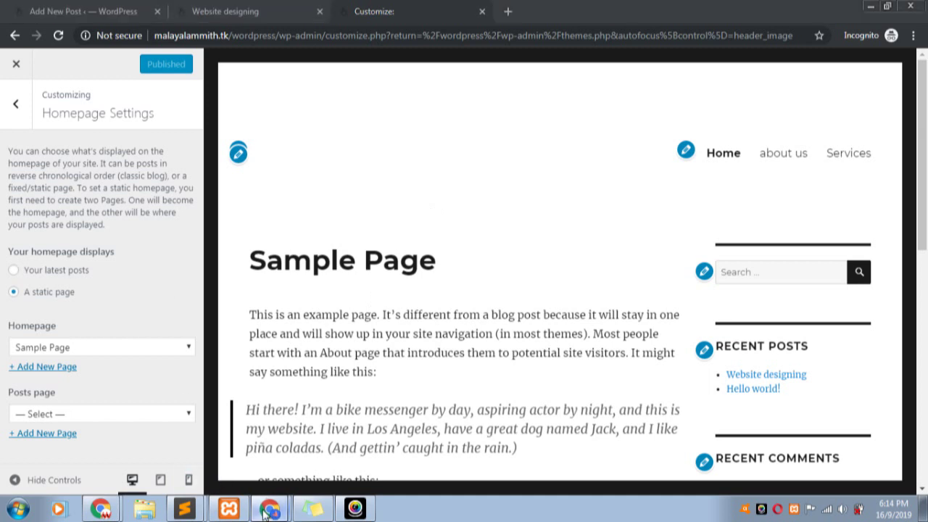
{"action": "left_click", "coordinate": [254, 457]}
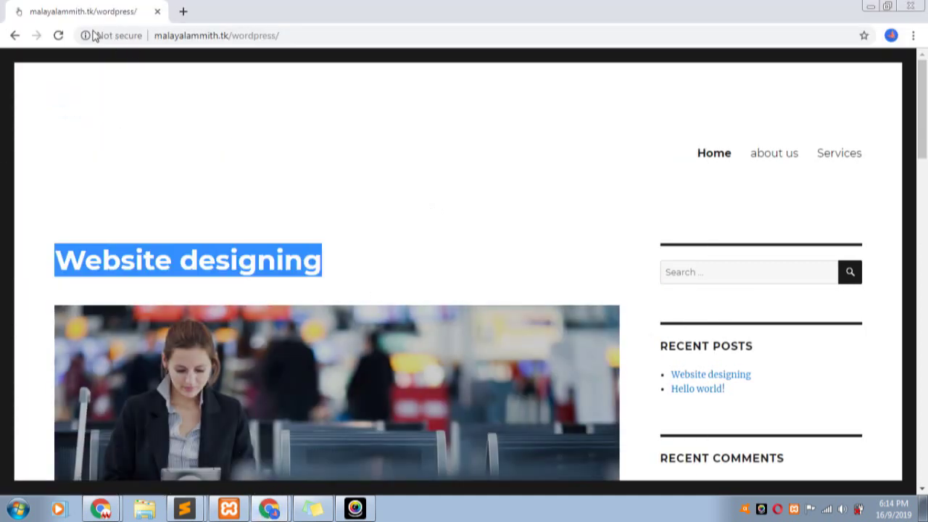
{"action": "left_click", "coordinate": [59, 35]}
{"action": "scroll", "coordinate": [365, 219], "scroll_direction": "down", "scroll_amount": 2}
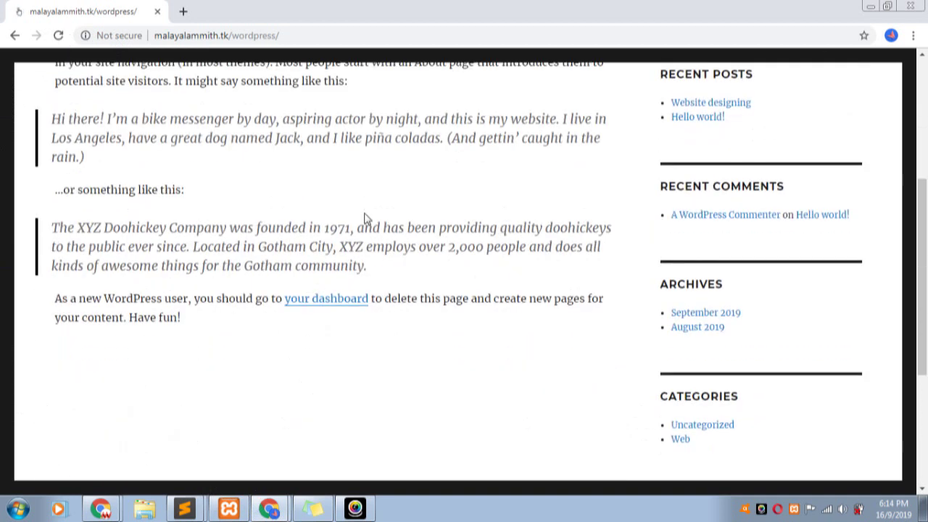
{"action": "scroll", "coordinate": [366, 231], "scroll_direction": "up", "scroll_amount": 4}
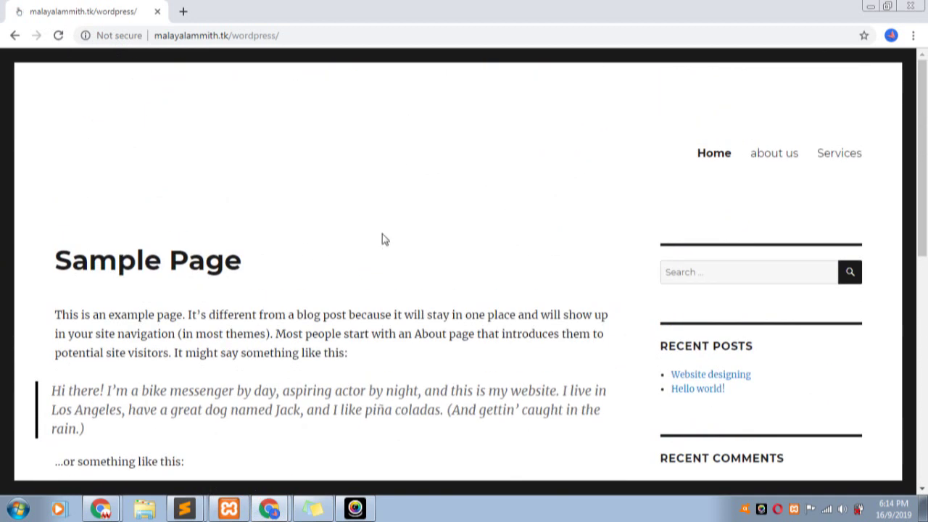
{"action": "scroll", "coordinate": [381, 261], "scroll_direction": "down", "scroll_amount": 4}
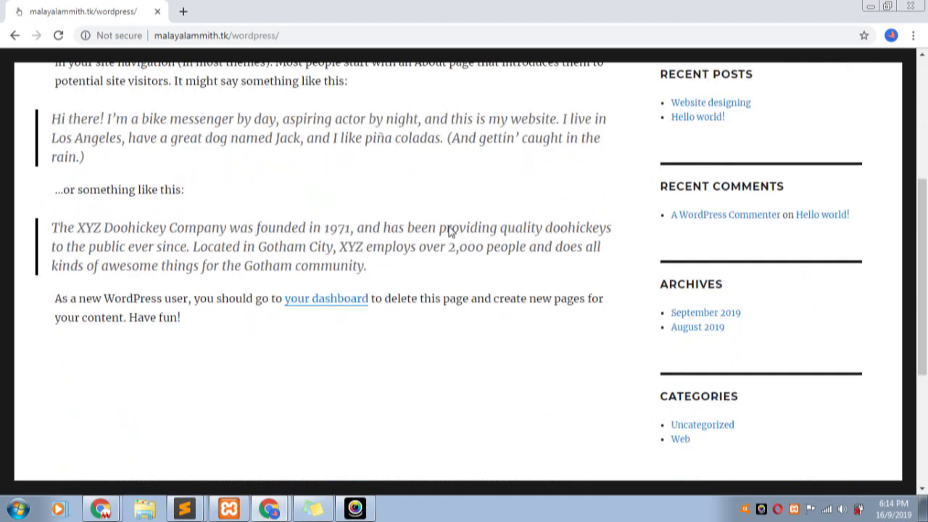
{"action": "scroll", "coordinate": [395, 254], "scroll_direction": "down", "scroll_amount": 3}
{"action": "scroll", "coordinate": [599, 281], "scroll_direction": "up", "scroll_amount": 7}
Step: Visit the about us and Services pages on the public site and look through the Services content
{"action": "left_click", "coordinate": [779, 160]}
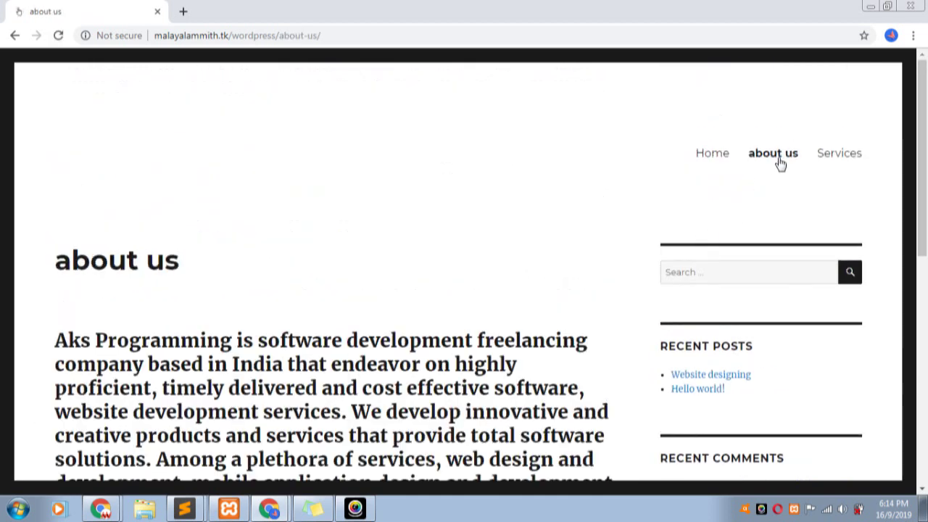
{"action": "left_click", "coordinate": [835, 160]}
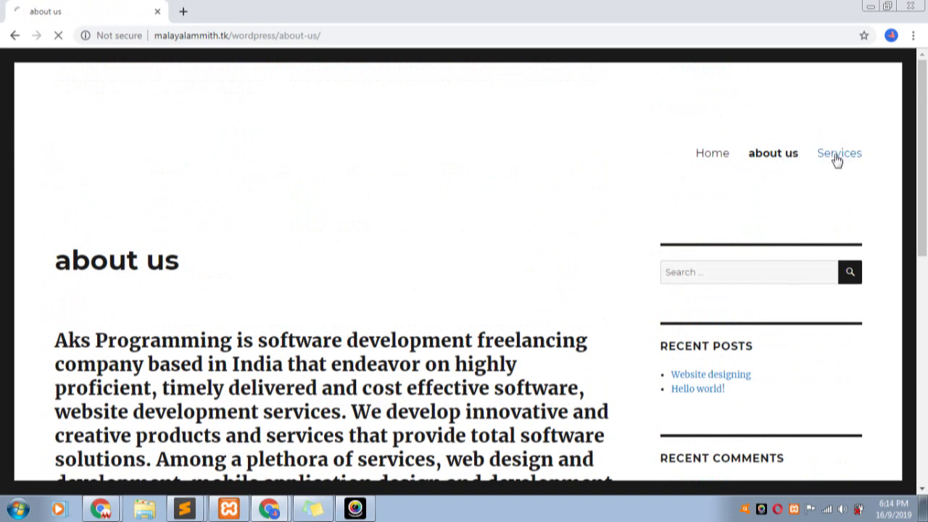
{"action": "scroll", "coordinate": [364, 263], "scroll_direction": "down", "scroll_amount": 3}
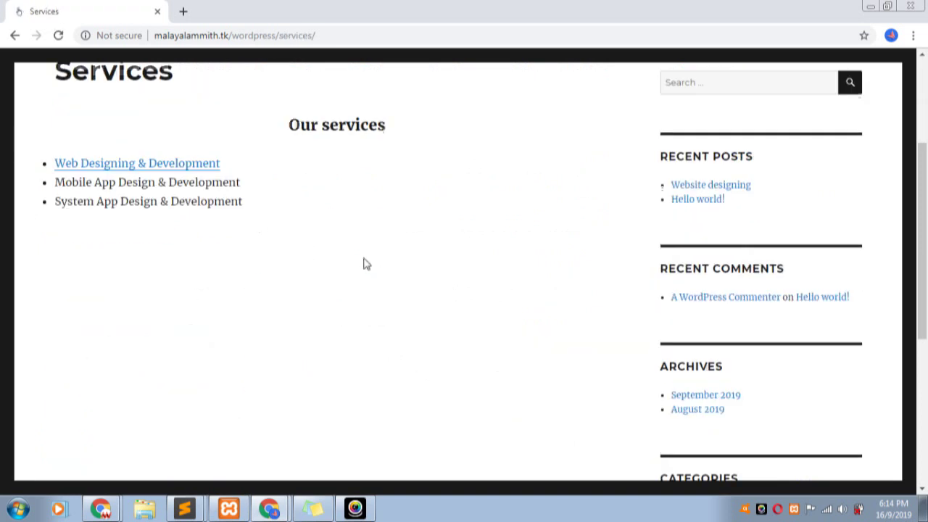
{"action": "scroll", "coordinate": [396, 288], "scroll_direction": "up", "scroll_amount": 3}
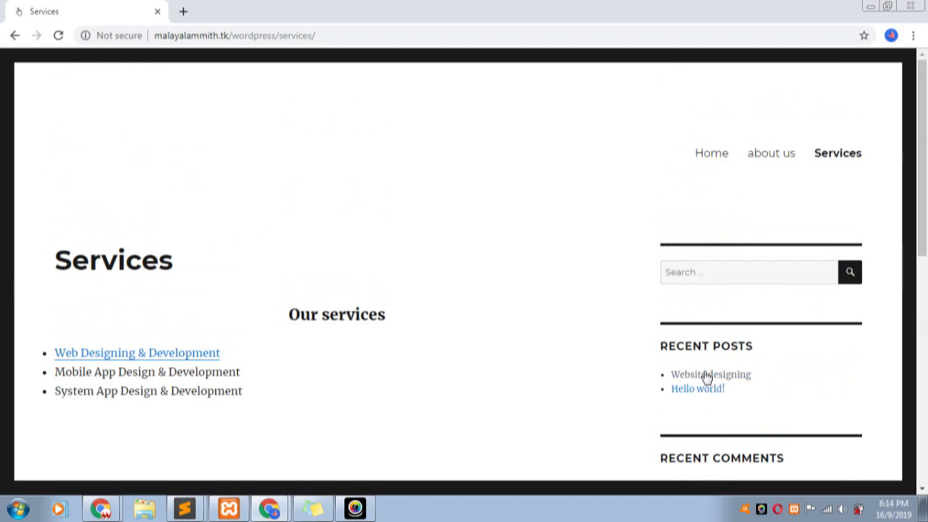
Step: Open the recent post "Website designing", review it down to its comment form, and go back to the Services page
{"action": "left_click", "coordinate": [706, 376]}
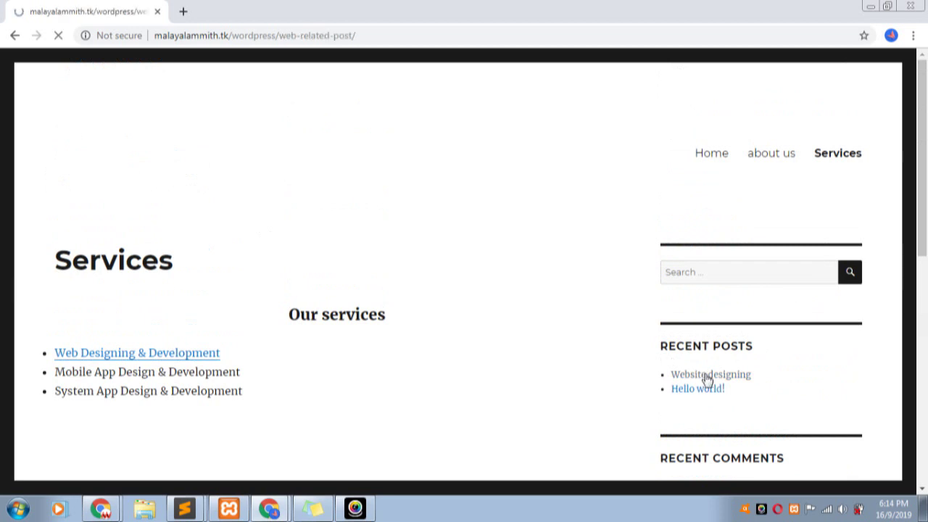
{"action": "scroll", "coordinate": [694, 250], "scroll_direction": "down", "scroll_amount": 4}
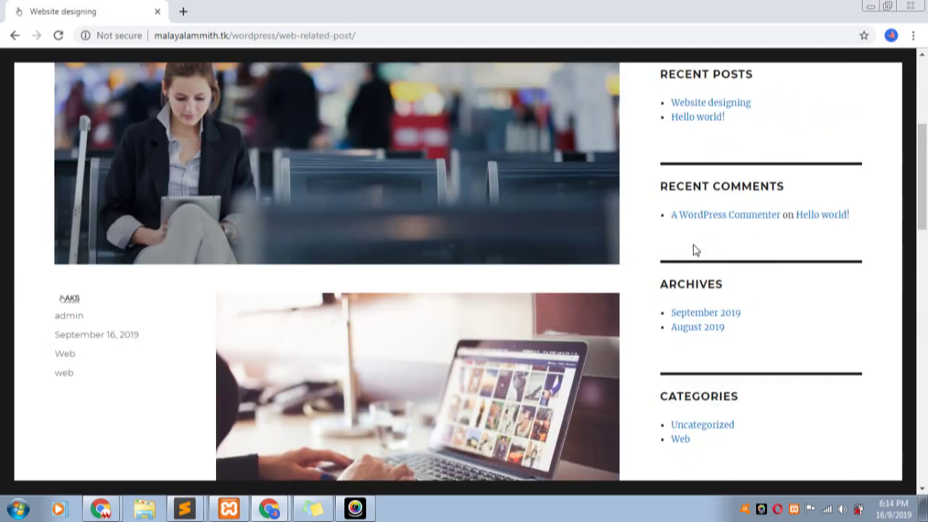
{"action": "scroll", "coordinate": [207, 230], "scroll_direction": "down", "scroll_amount": 5}
{"action": "scroll", "coordinate": [304, 282], "scroll_direction": "down", "scroll_amount": 2}
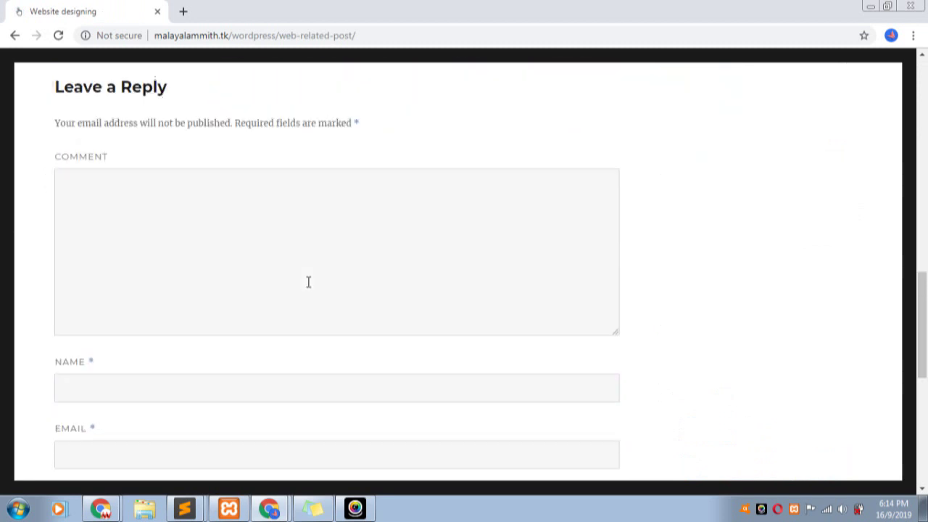
{"action": "scroll", "coordinate": [326, 290], "scroll_direction": "up", "scroll_amount": 10}
{"action": "scroll", "coordinate": [724, 167], "scroll_direction": "up", "scroll_amount": 3}
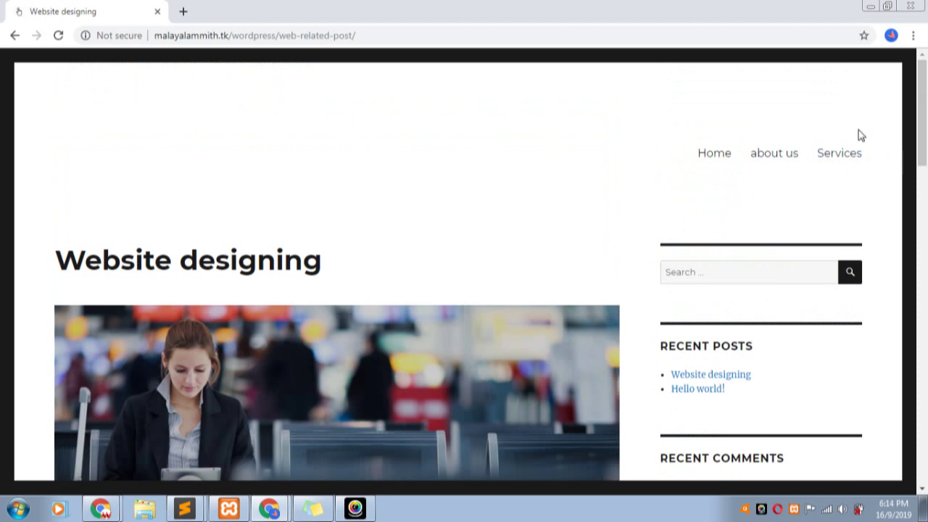
{"action": "scroll", "coordinate": [543, 251], "scroll_direction": "down", "scroll_amount": 3}
{"action": "scroll", "coordinate": [551, 276], "scroll_direction": "down", "scroll_amount": 1}
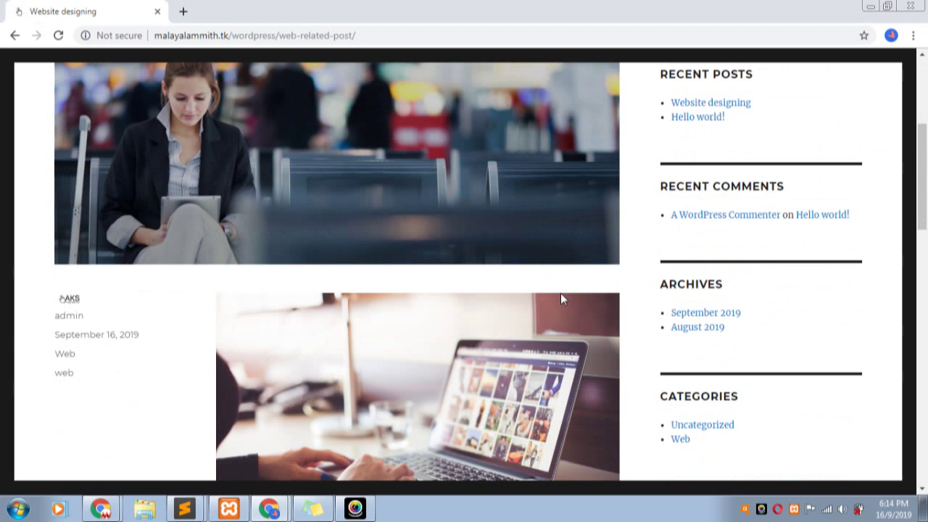
{"action": "scroll", "coordinate": [508, 254], "scroll_direction": "up", "scroll_amount": 4}
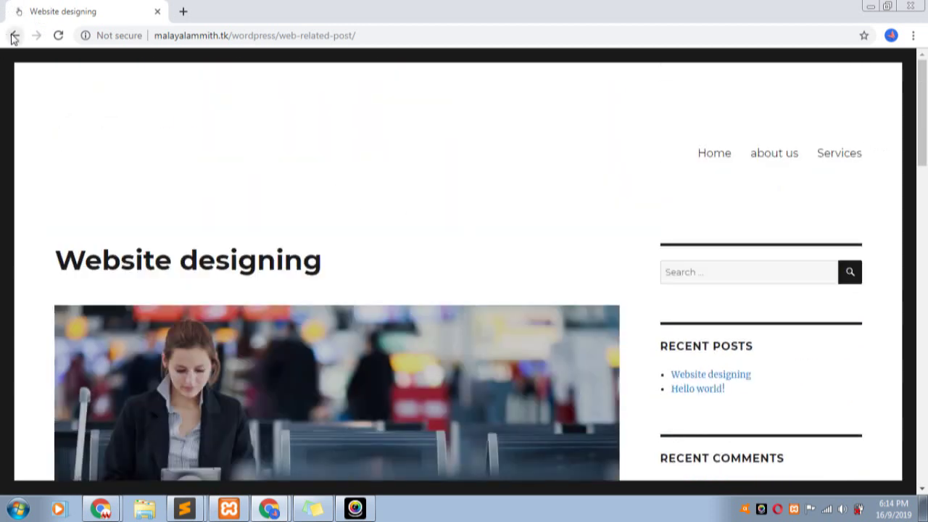
{"action": "left_click", "coordinate": [13, 35]}
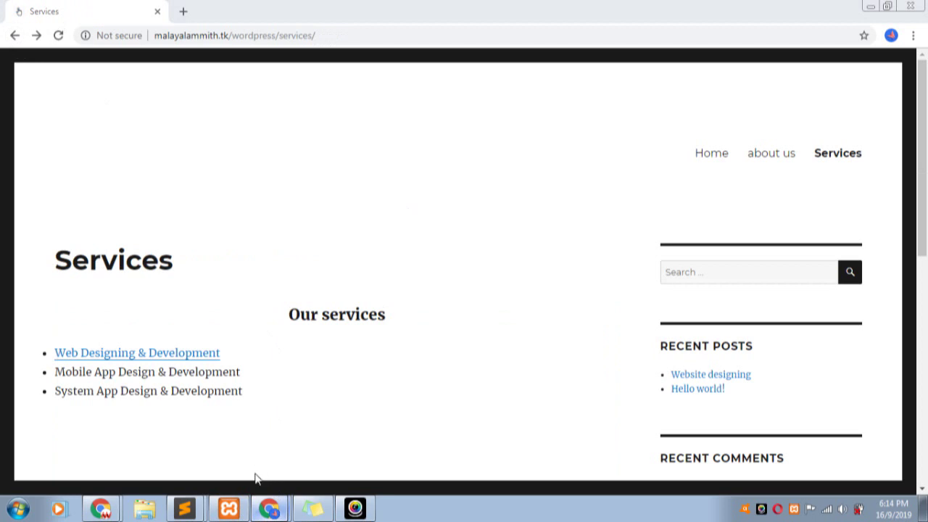
Step: Return to the WordPress admin window, and close and reopen the theme customizer to reach its main section list
{"action": "key", "text": "alt+Tab"}
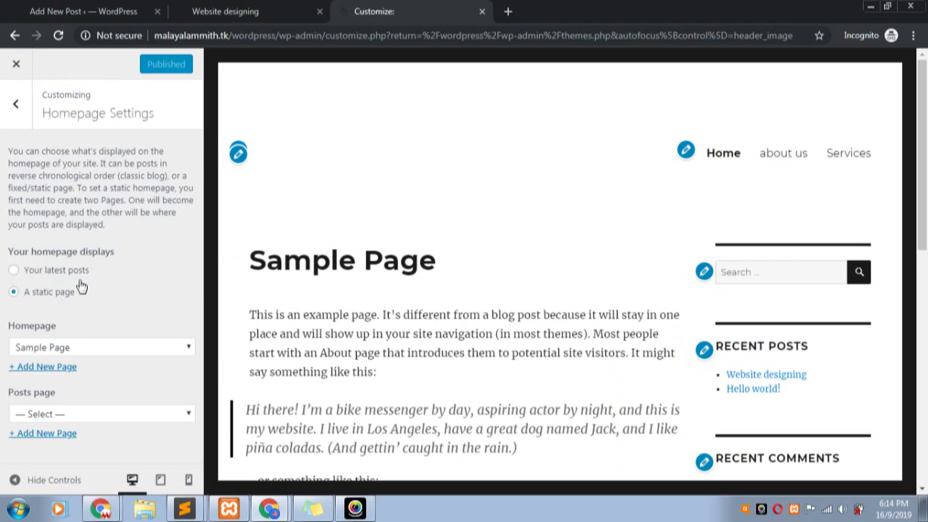
{"action": "left_click", "coordinate": [26, 77]}
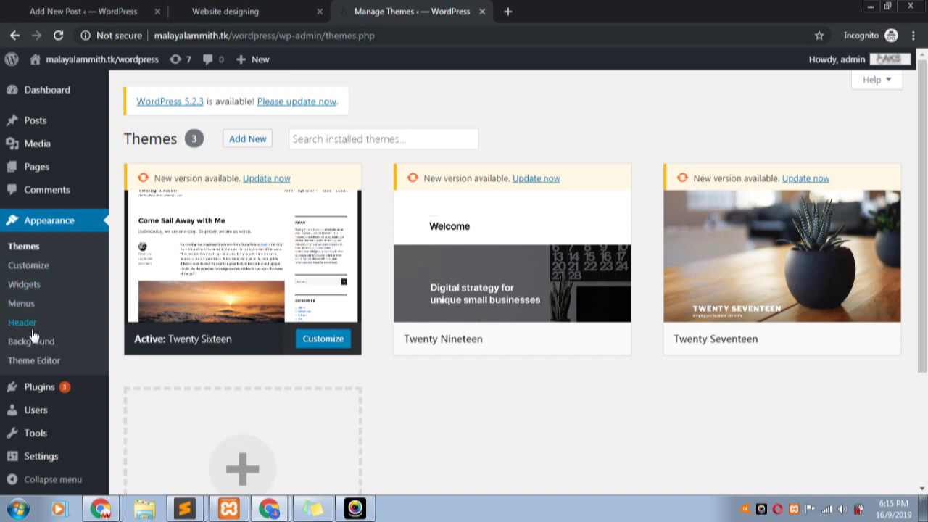
{"action": "left_click", "coordinate": [35, 265]}
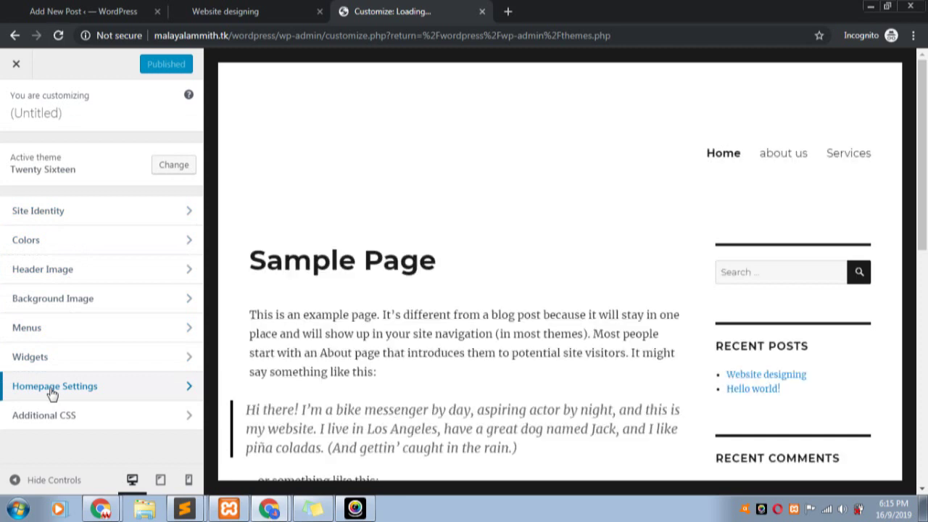
Step: Set the theme's link color to green #5bdb00 in the Colors section, and check the links in the preview
{"action": "left_click", "coordinate": [102, 247]}
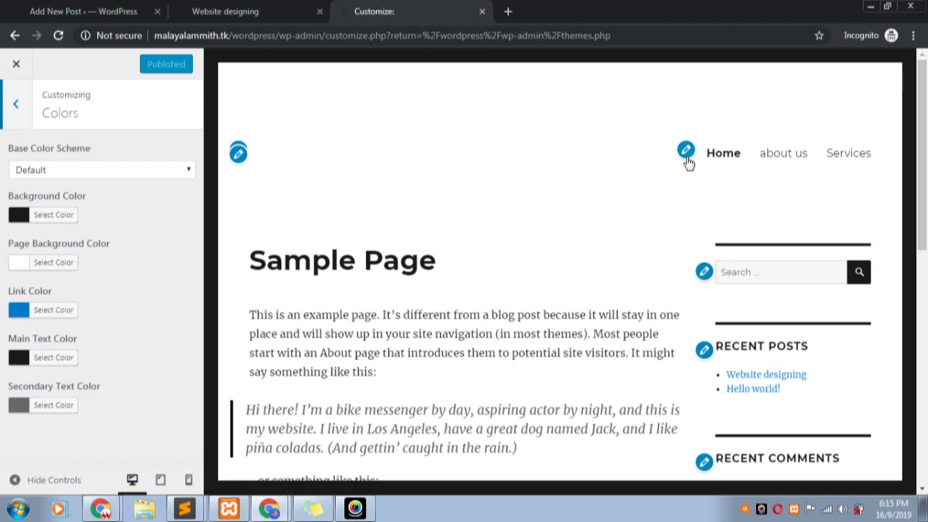
{"action": "left_click", "coordinate": [72, 312]}
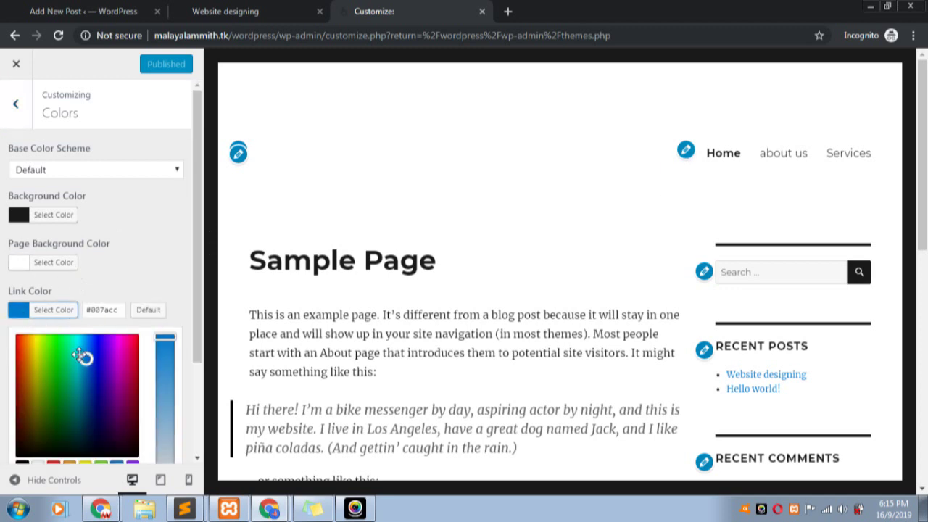
{"action": "left_click", "coordinate": [56, 353]}
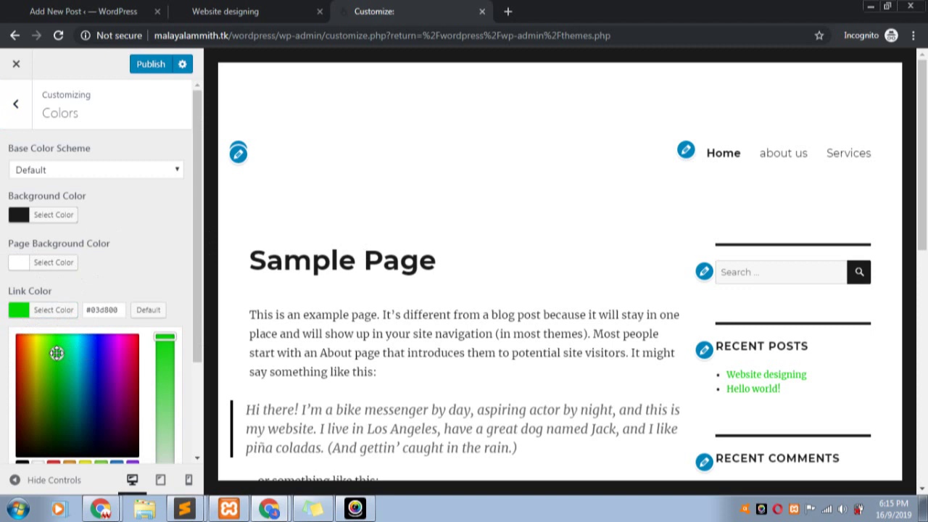
{"action": "left_click", "coordinate": [48, 352]}
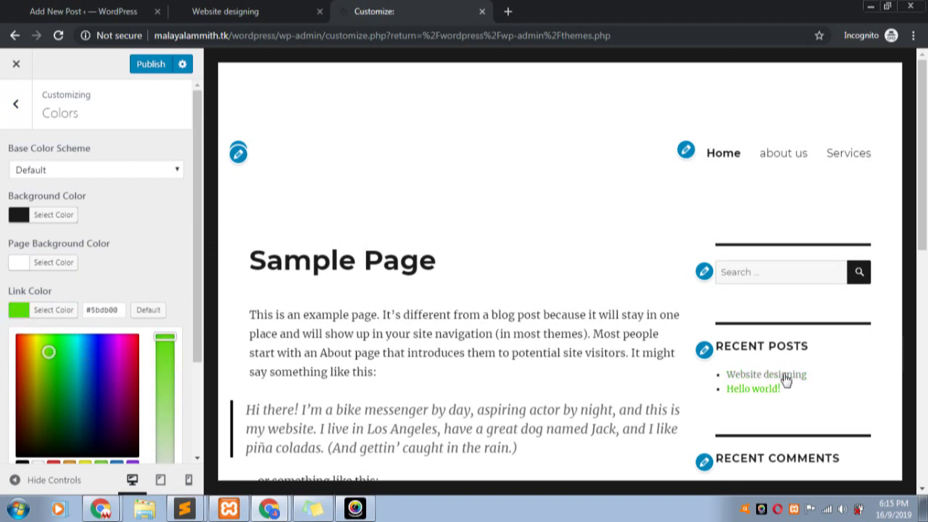
{"action": "scroll", "coordinate": [782, 377], "scroll_direction": "down", "scroll_amount": 1}
{"action": "scroll", "coordinate": [768, 326], "scroll_direction": "down", "scroll_amount": 3}
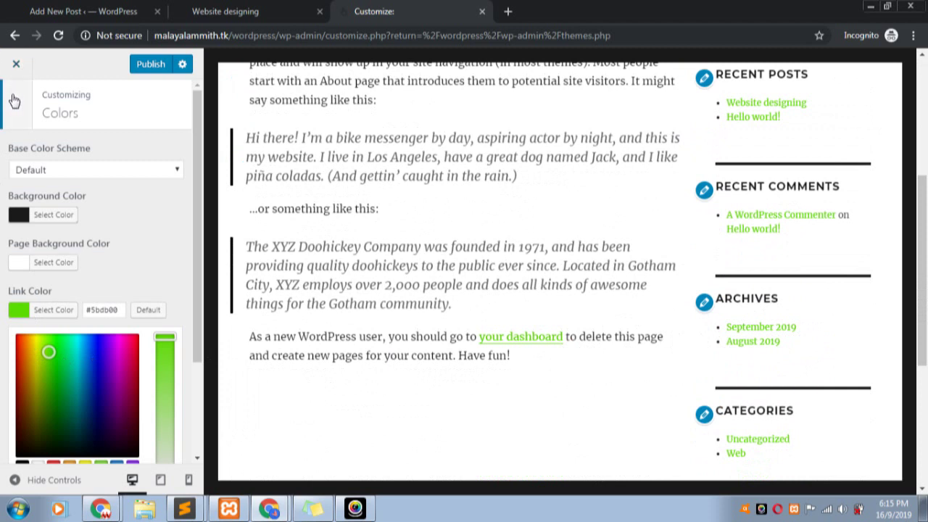
Step: Try a light background color #f2f2f2, set the background color to black instead, and check the page preview
{"action": "left_click", "coordinate": [53, 215]}
{"action": "left_click", "coordinate": [50, 263]}
{"action": "left_click", "coordinate": [50, 307]}
{"action": "left_click_drag", "start_coordinate": [68, 357], "coordinate": [85, 244]}
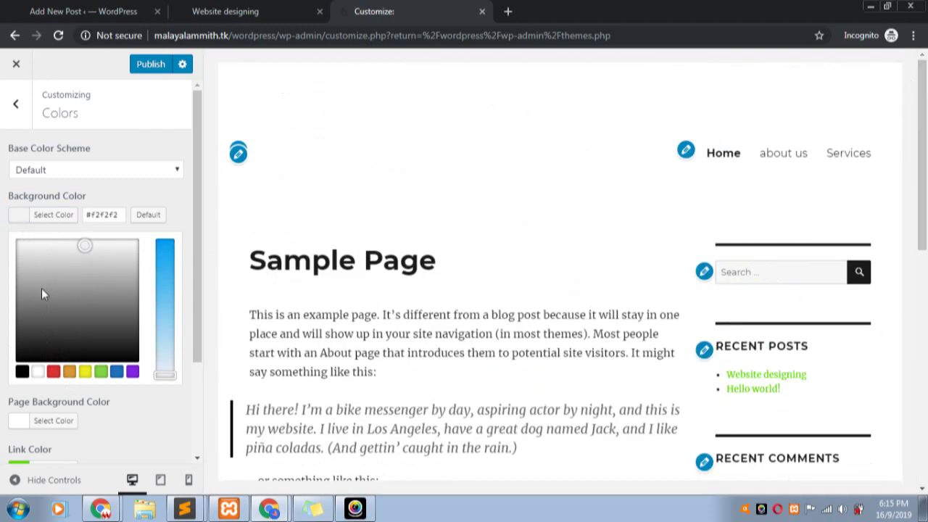
{"action": "left_click", "coordinate": [22, 371]}
{"action": "left_click", "coordinate": [16, 384]}
{"action": "scroll", "coordinate": [897, 221], "scroll_direction": "down", "scroll_amount": 15}
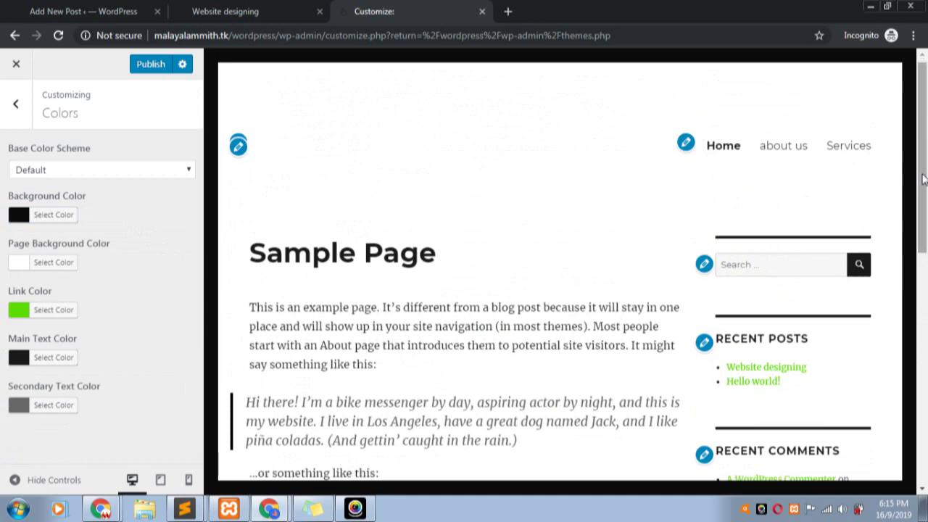
{"action": "scroll", "coordinate": [877, 243], "scroll_direction": "down", "scroll_amount": 1}
{"action": "scroll", "coordinate": [653, 217], "scroll_direction": "up", "scroll_amount": 5}
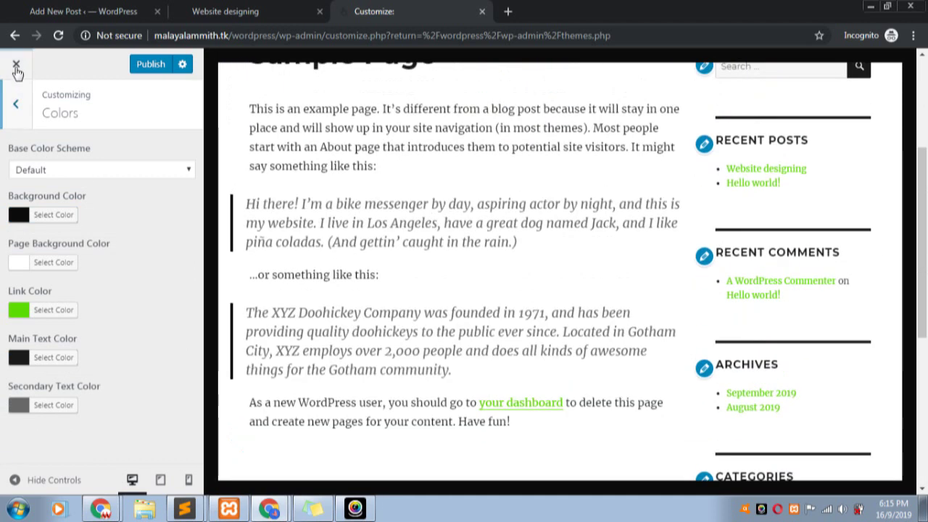
Step: Leave the customizer, discarding the unpublished color changes, and switch to the post editing tab
{"action": "left_click", "coordinate": [16, 64]}
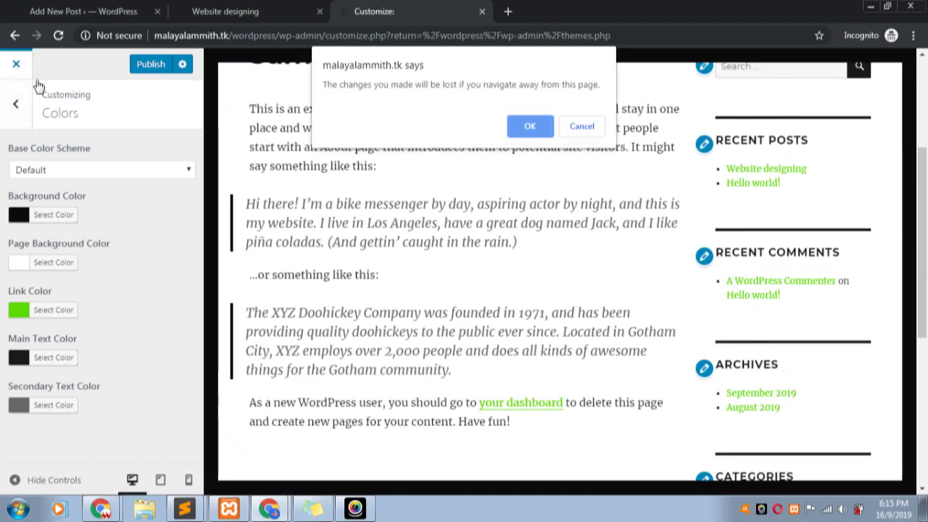
{"action": "left_click", "coordinate": [529, 122]}
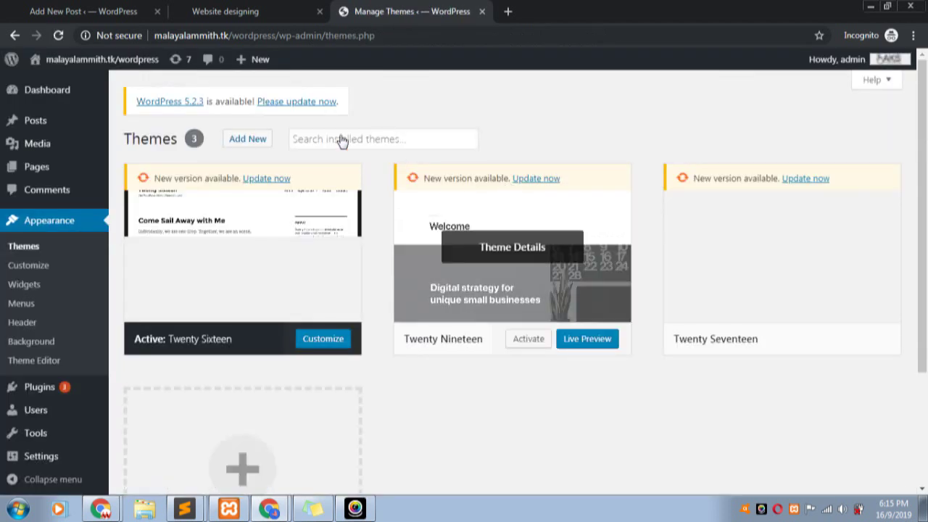
{"action": "left_click", "coordinate": [51, 6]}
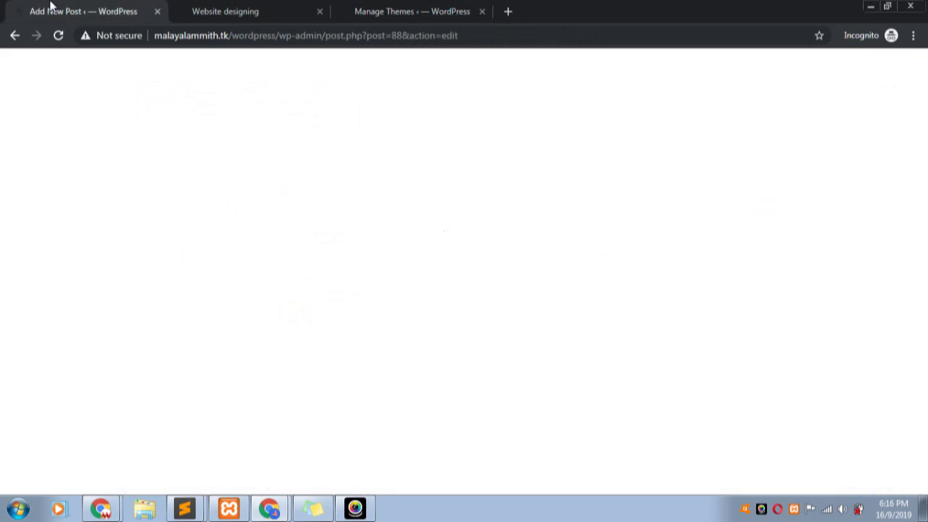